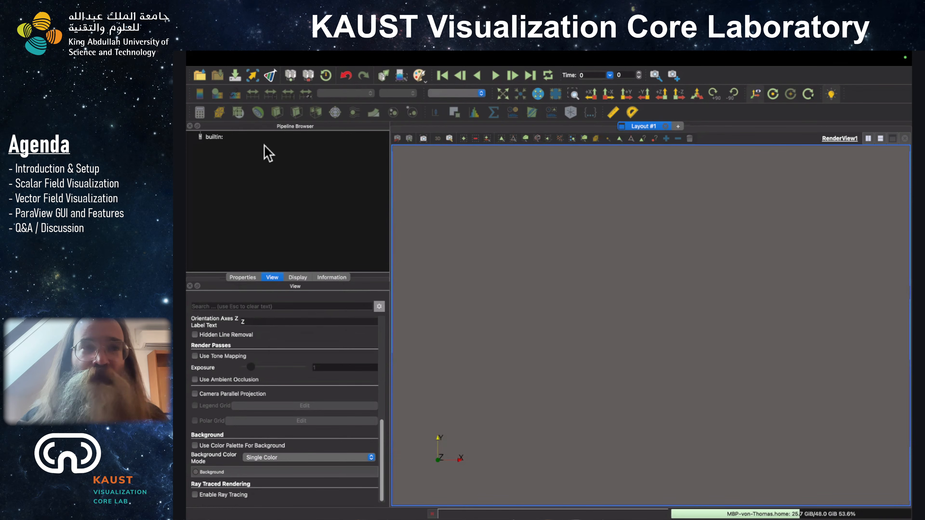
Open the dataset bathymetry.vti from the recent Data folder.
{"action": "mouse_move", "coordinate": [281, 59]}
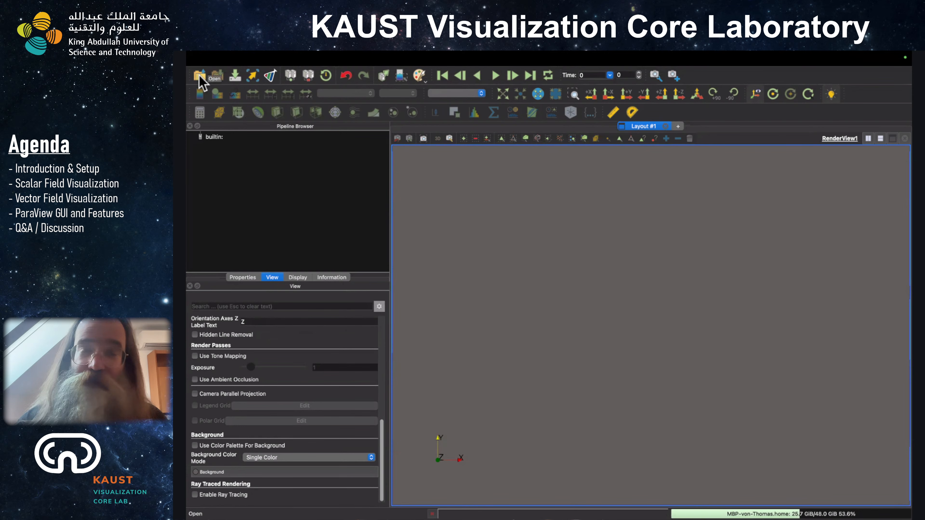
{"action": "left_click", "coordinate": [247, 58]}
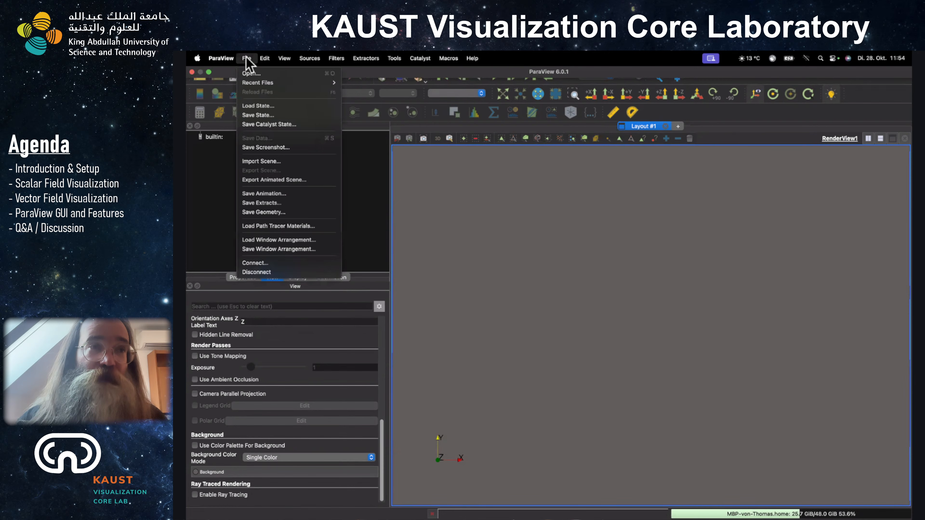
{"action": "left_click", "coordinate": [252, 74]}
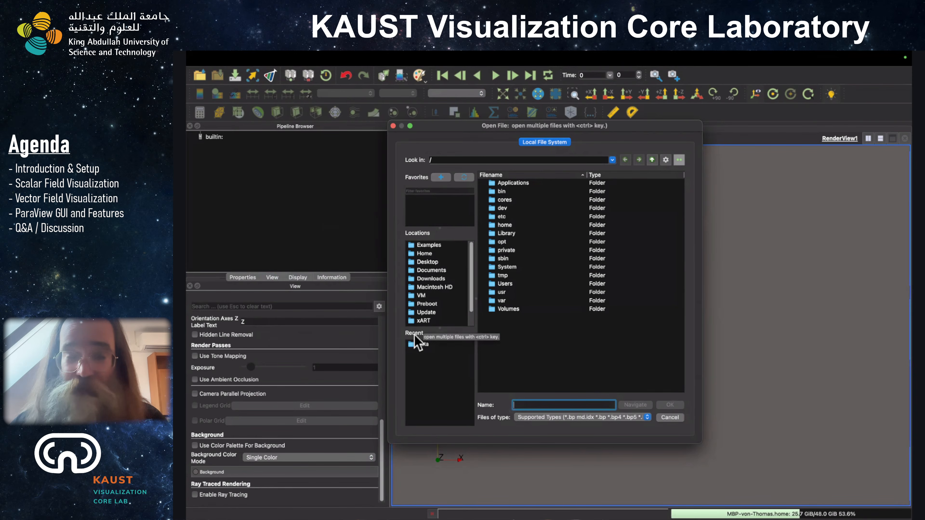
{"action": "left_click", "coordinate": [424, 345]}
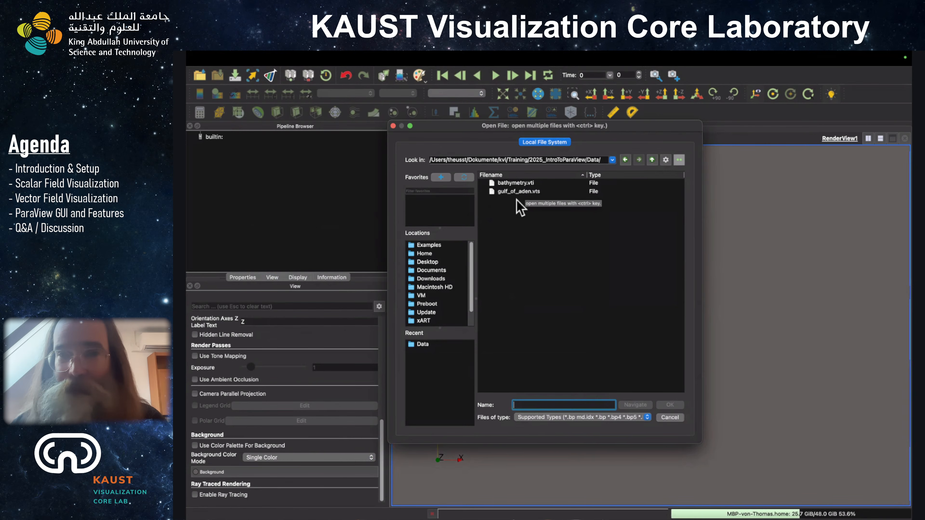
{"action": "left_click", "coordinate": [516, 183]}
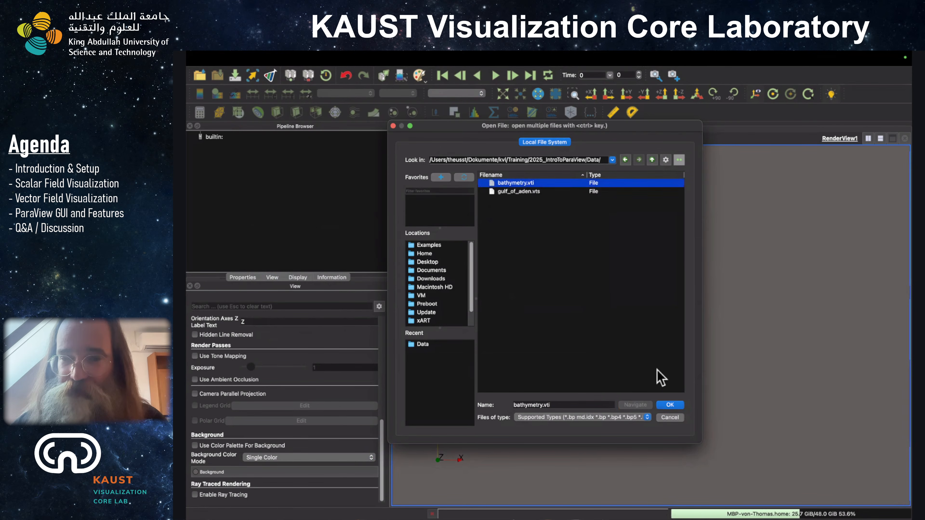
{"action": "left_click", "coordinate": [671, 406]}
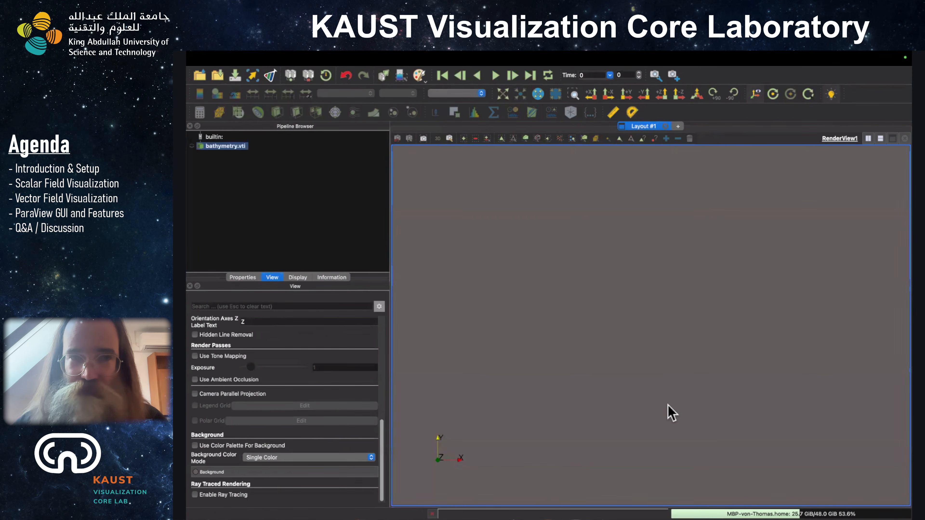
Load bathymetry.vti into the render view with its depth array enabled.
{"action": "left_click", "coordinate": [242, 278]}
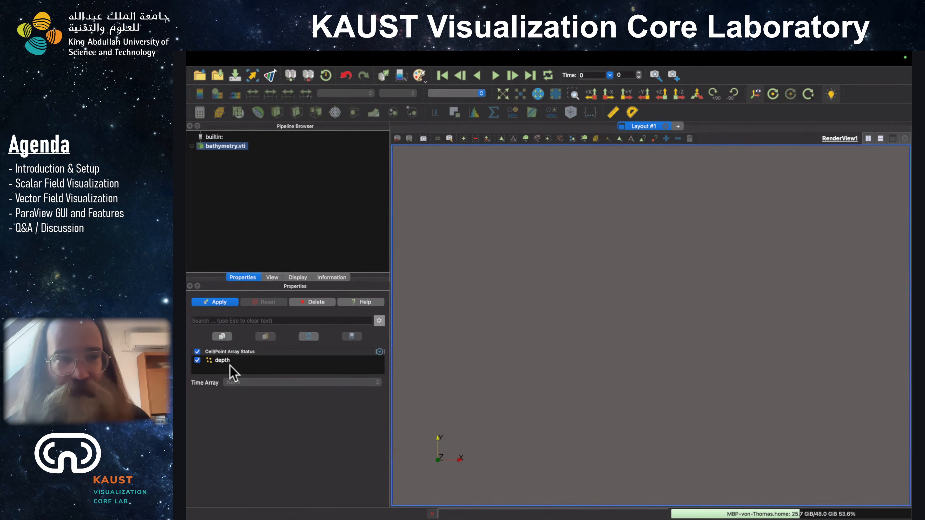
{"action": "left_click", "coordinate": [197, 360]}
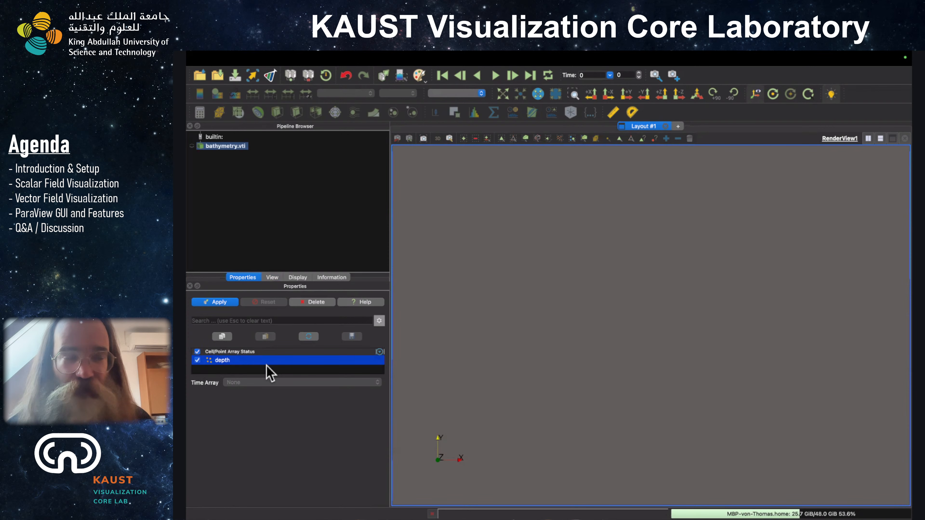
{"action": "left_click", "coordinate": [219, 303]}
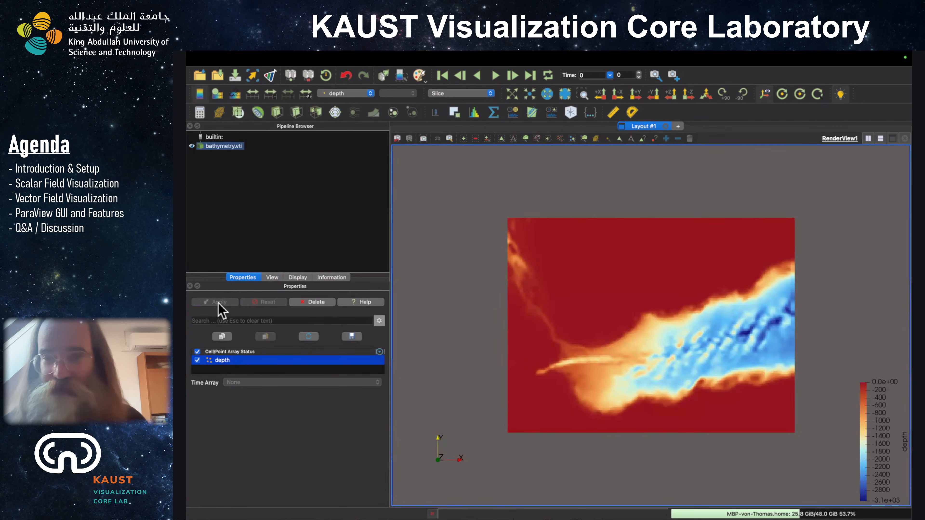
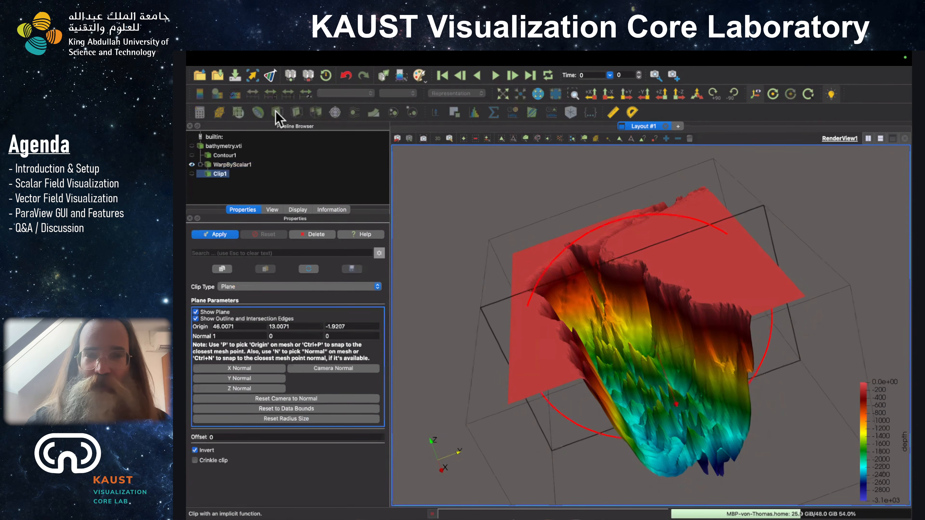
Clip the warped bathymetry with a plane normal to Z, setting the plane origin's Z value to -0.001.
{"action": "left_click_drag", "start_coordinate": [438, 194], "coordinate": [484, 184]}
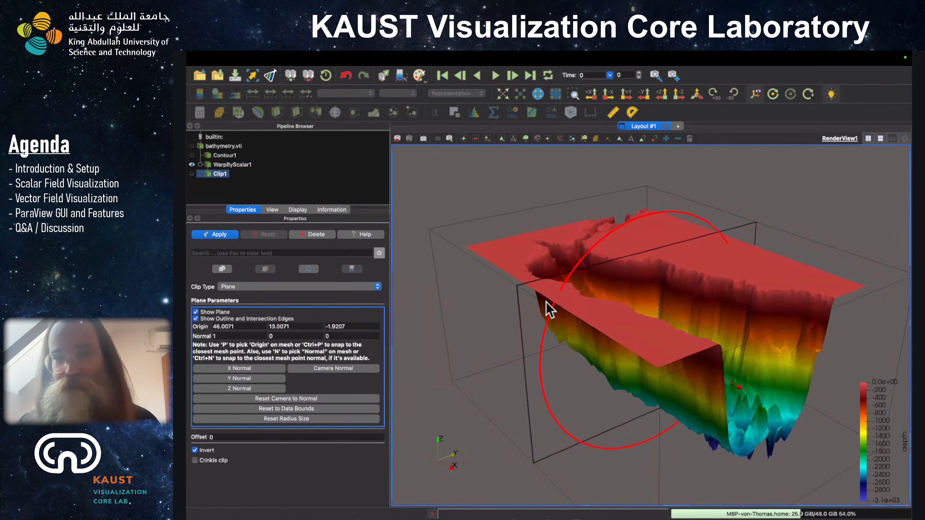
{"action": "left_click_drag", "start_coordinate": [584, 351], "coordinate": [567, 331]}
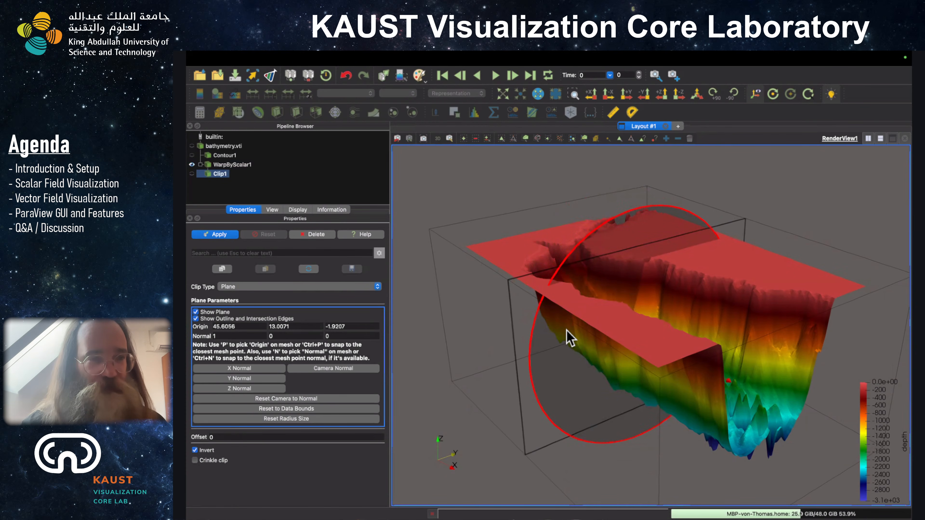
{"action": "left_click", "coordinate": [258, 389]}
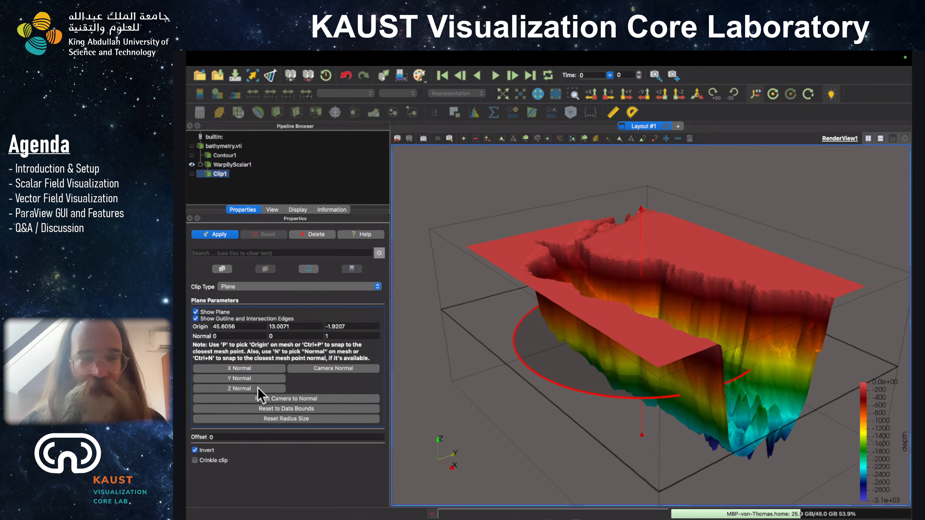
{"action": "left_click_drag", "start_coordinate": [578, 372], "coordinate": [554, 286]}
{"action": "double_click", "coordinate": [362, 327]}
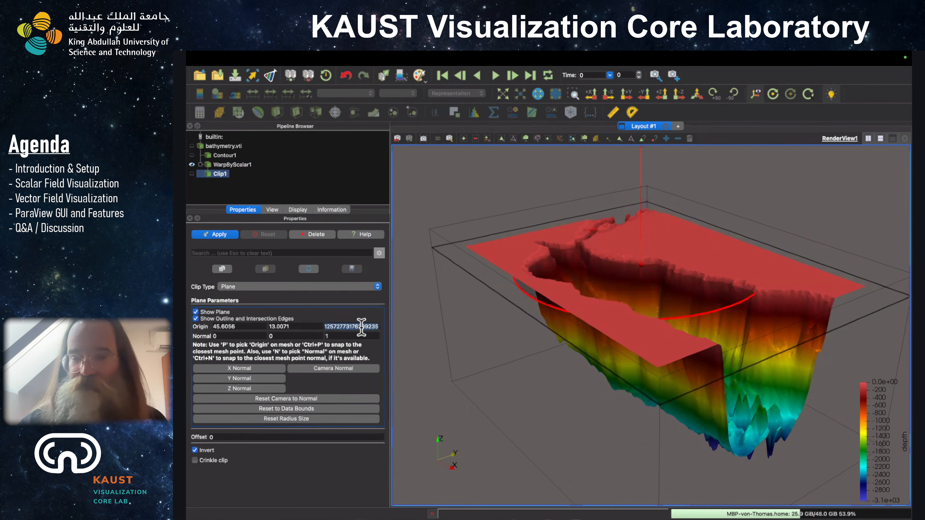
{"action": "type", "text": "-"}
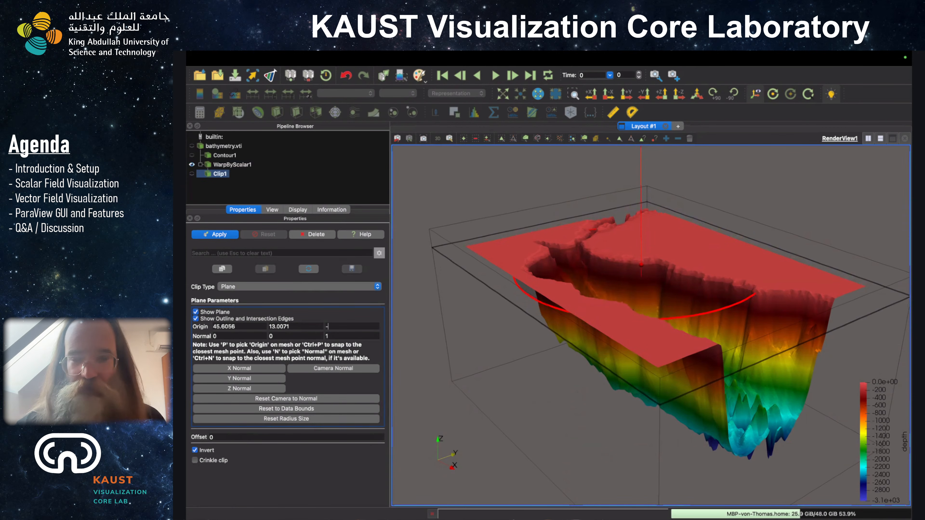
{"action": "type", "text": "0.001"}
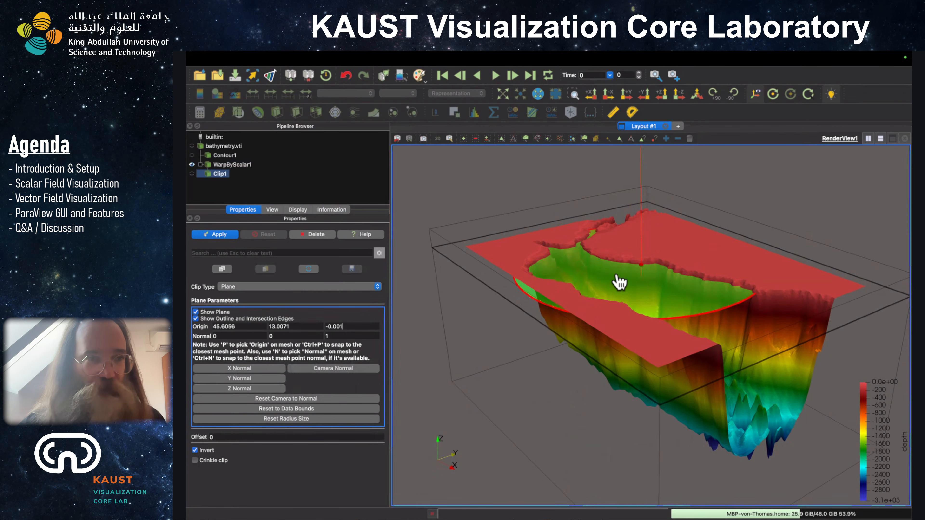
{"action": "left_click", "coordinate": [217, 237]}
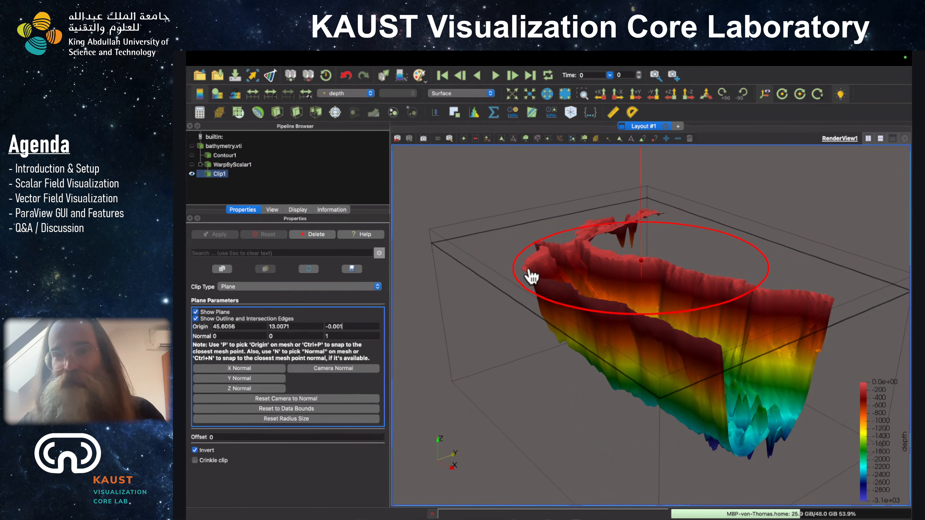
{"action": "mouse_move", "coordinate": [427, 364]}
{"action": "left_mouse_down"}
{"action": "mouse_move", "coordinate": [427, 376]}
{"action": "mouse_move", "coordinate": [430, 363]}
{"action": "left_mouse_up"}
{"action": "left_click_drag", "start_coordinate": [566, 275], "coordinate": [563, 333]}
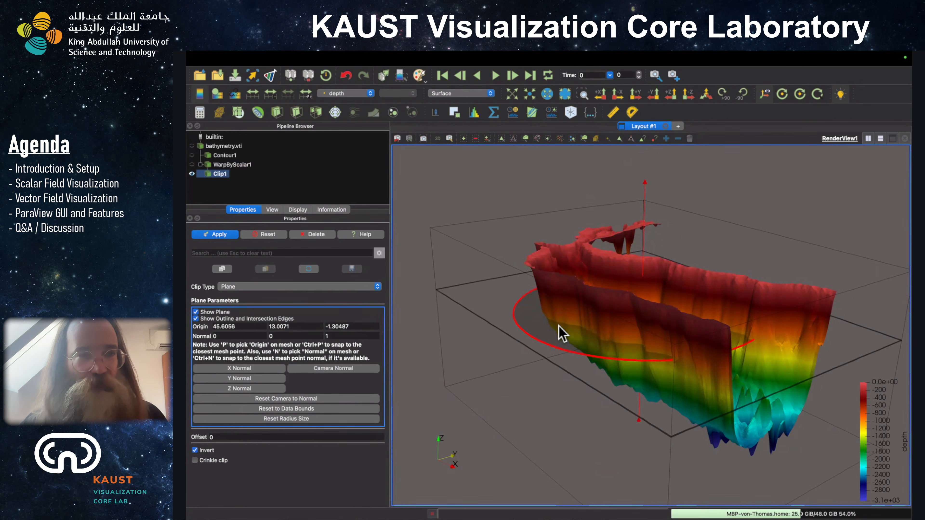
{"action": "left_click", "coordinate": [268, 235]}
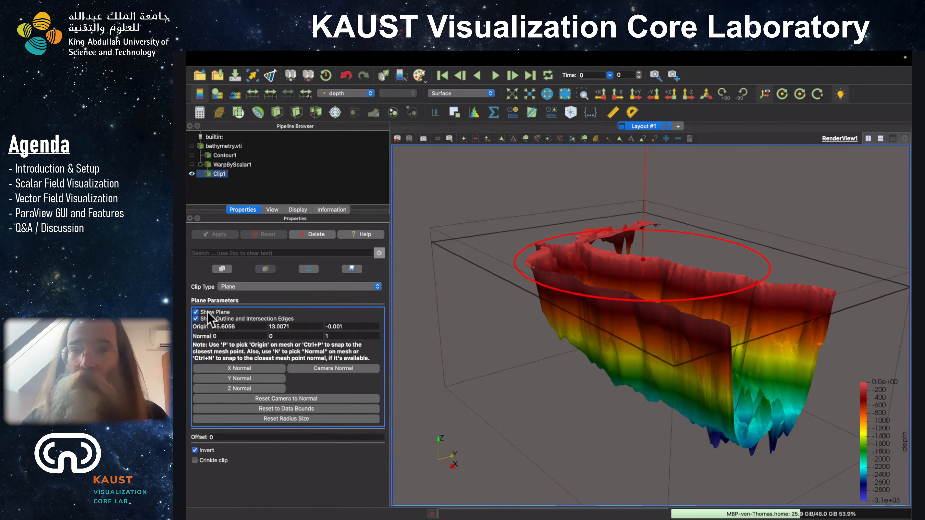
Hide the clip plane widget and inspect the clipped bathymetry surface from a higher angle.
{"action": "left_click", "coordinate": [196, 312]}
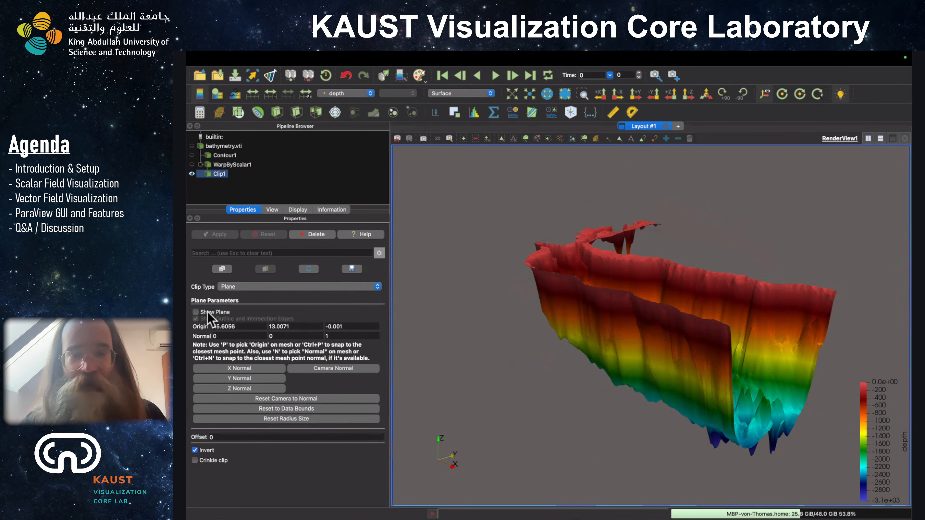
{"action": "left_click_drag", "start_coordinate": [653, 264], "coordinate": [756, 302]}
{"action": "left_click_drag", "start_coordinate": [697, 376], "coordinate": [703, 356]}
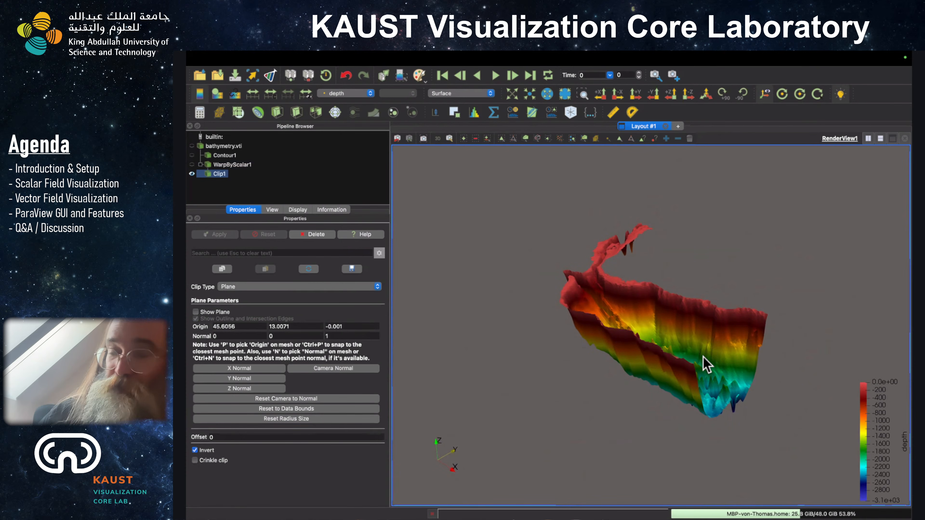
Open gulf_of_aden.vts and load it with the SALT, TEMP and vec arrays enabled.
{"action": "left_click", "coordinate": [199, 75]}
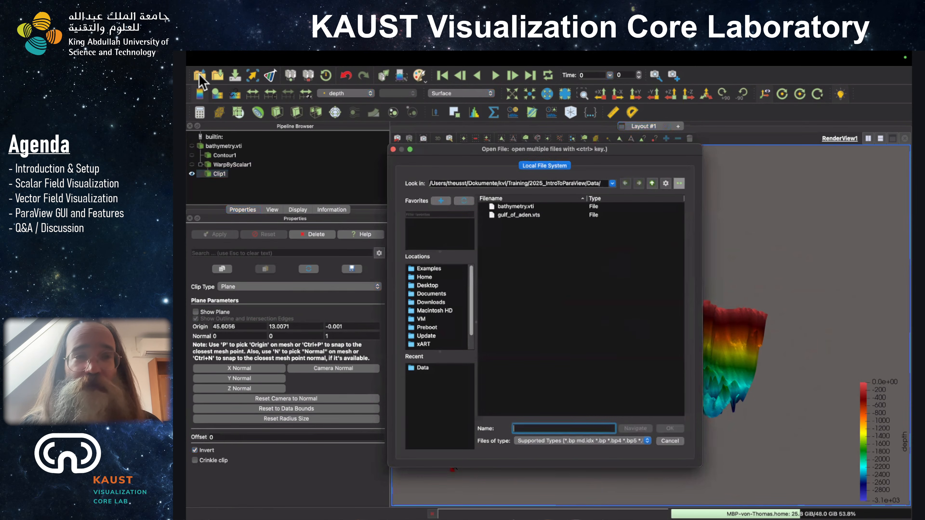
{"action": "double_click", "coordinate": [514, 216]}
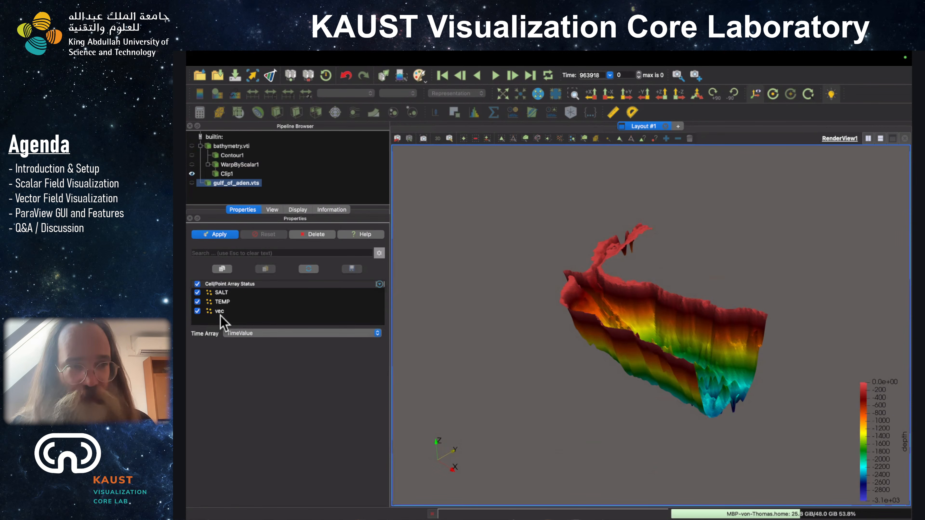
{"action": "left_click", "coordinate": [224, 236]}
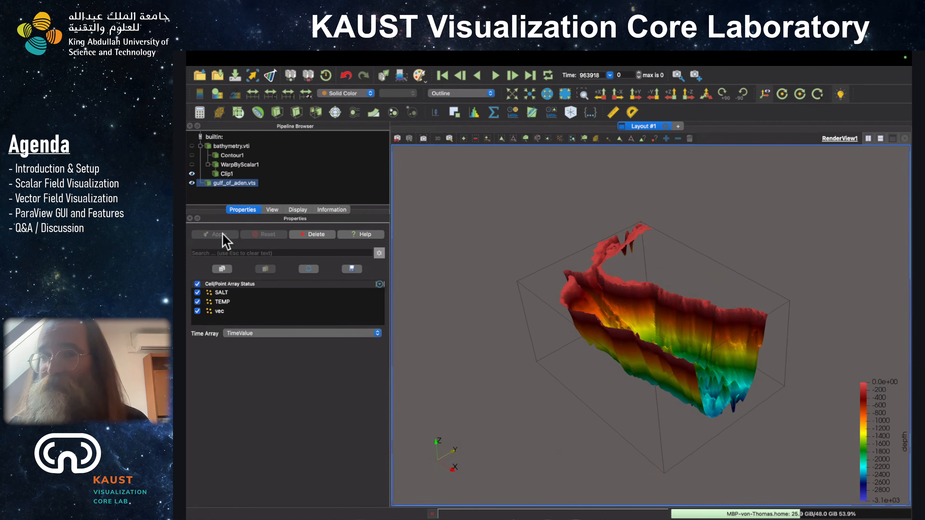
Inspect the extent of the gulf_of_aden.vts outline around the clipped bathymetry and set its solid color to white (#ffffff).
{"action": "left_click_drag", "start_coordinate": [665, 344], "coordinate": [599, 310]}
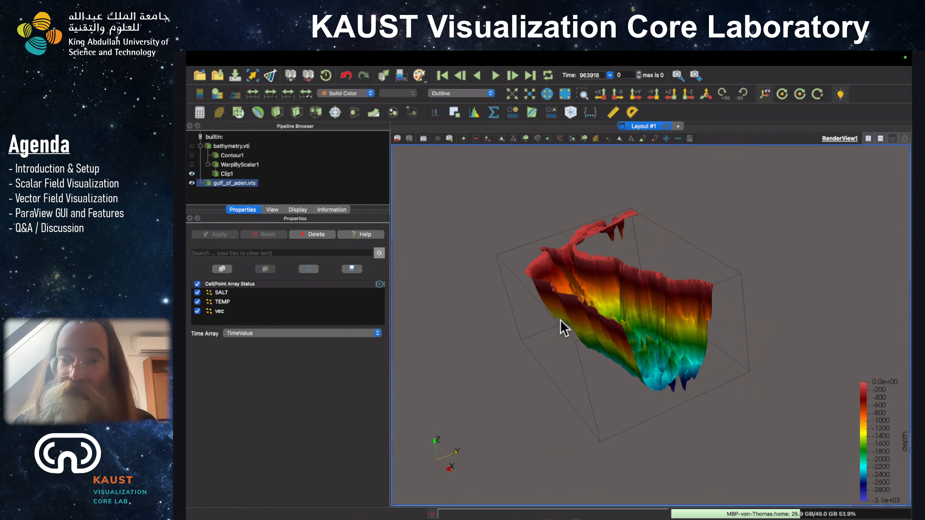
{"action": "left_click_drag", "start_coordinate": [716, 376], "coordinate": [651, 352]}
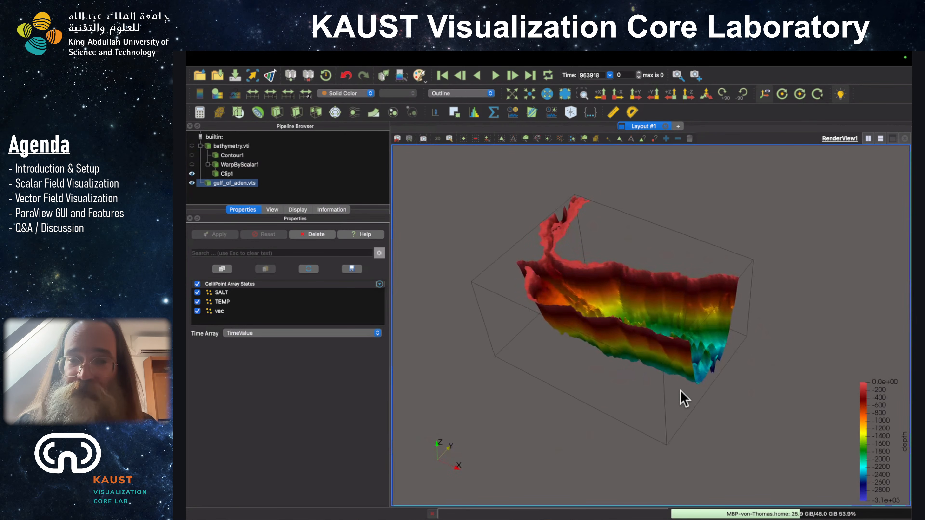
{"action": "left_click_drag", "start_coordinate": [682, 395], "coordinate": [665, 391]}
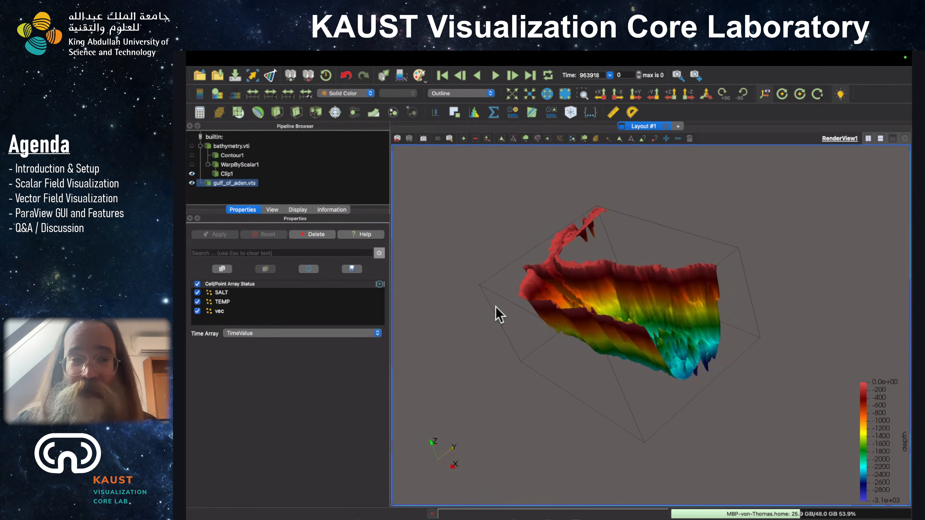
{"action": "left_click", "coordinate": [298, 209]}
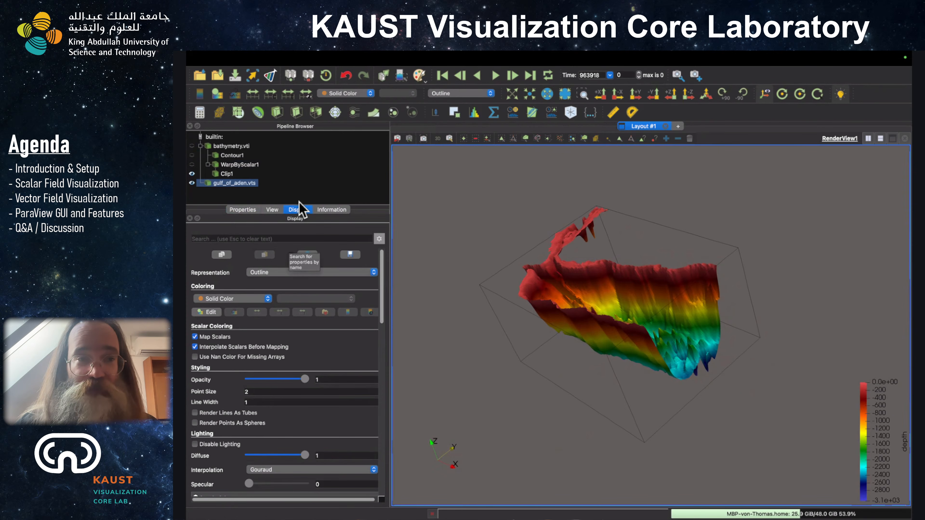
{"action": "left_click", "coordinate": [228, 299]}
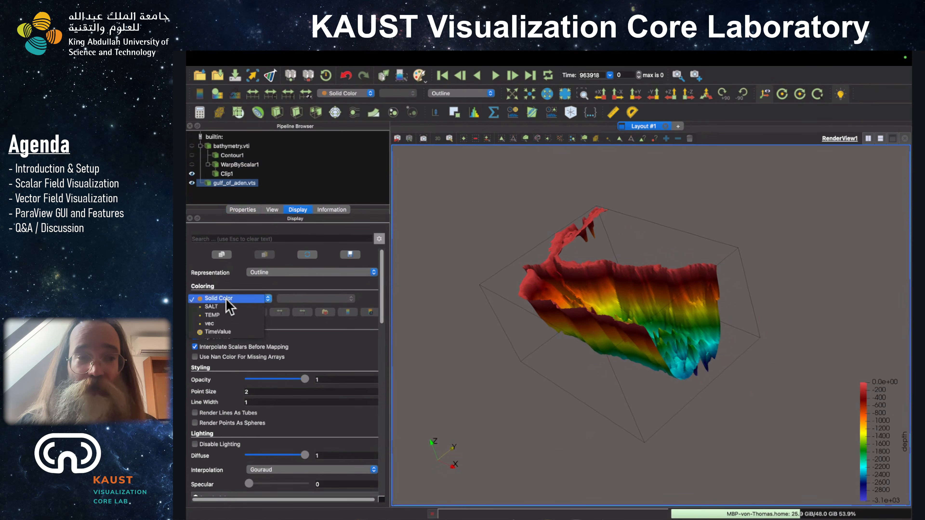
{"action": "left_click", "coordinate": [223, 290]}
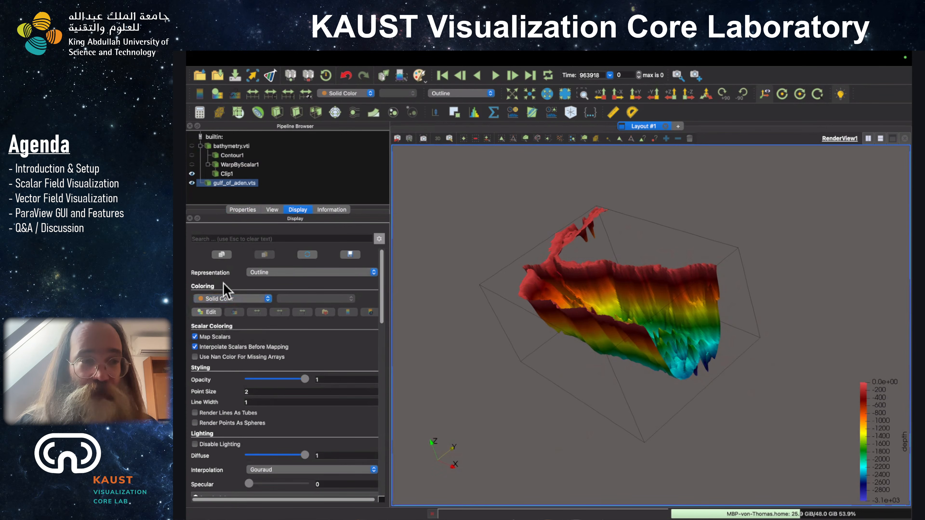
{"action": "left_click", "coordinate": [209, 313]}
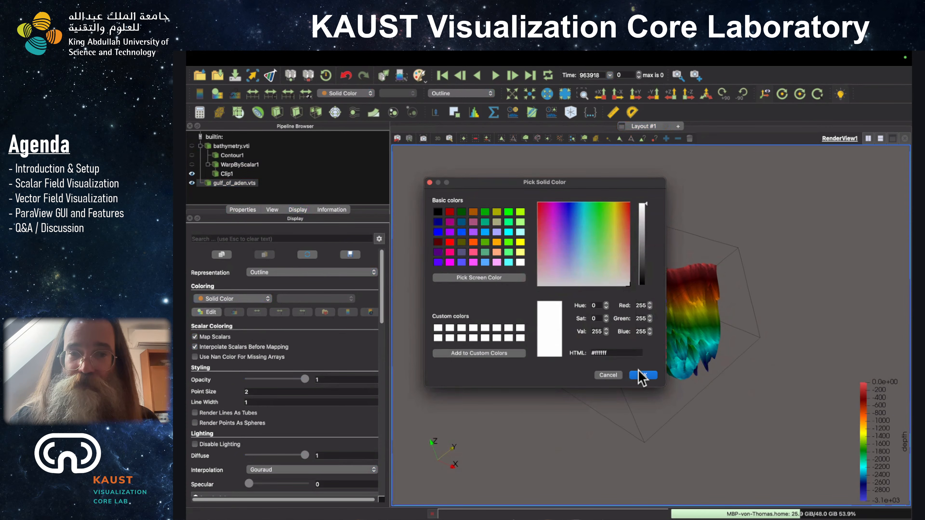
{"action": "left_click", "coordinate": [642, 375]}
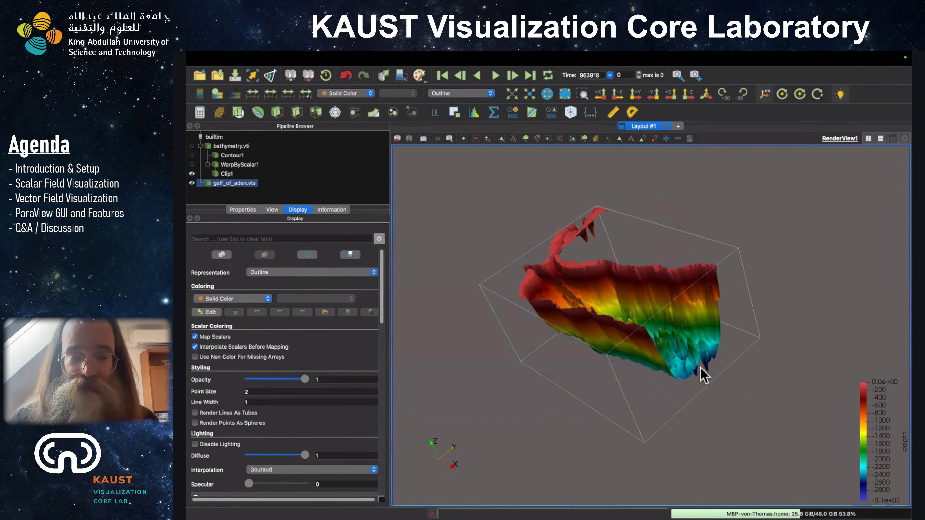
Try a yellow solid color on the gulf_of_aden.vts outline.
{"action": "left_click", "coordinate": [211, 312]}
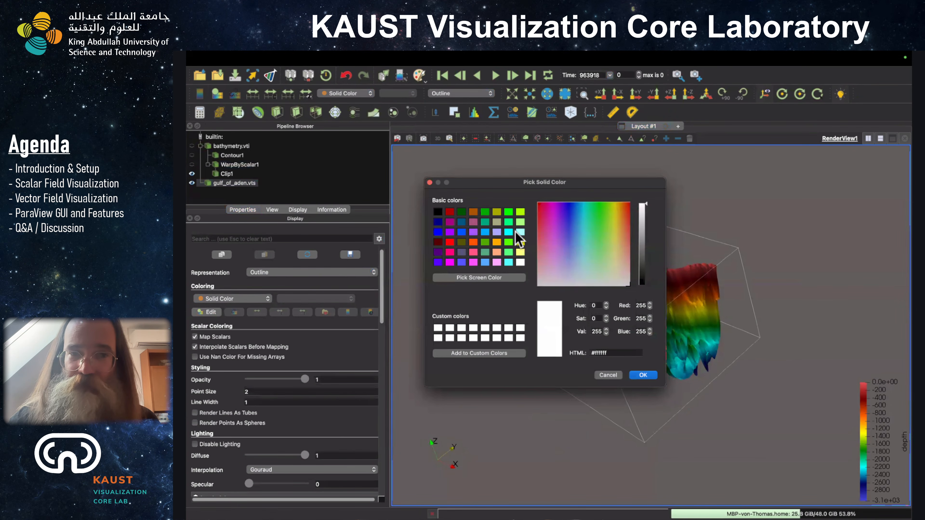
{"action": "left_click", "coordinate": [520, 242]}
{"action": "left_click", "coordinate": [644, 375]}
{"action": "left_click_drag", "start_coordinate": [699, 366], "coordinate": [703, 388]}
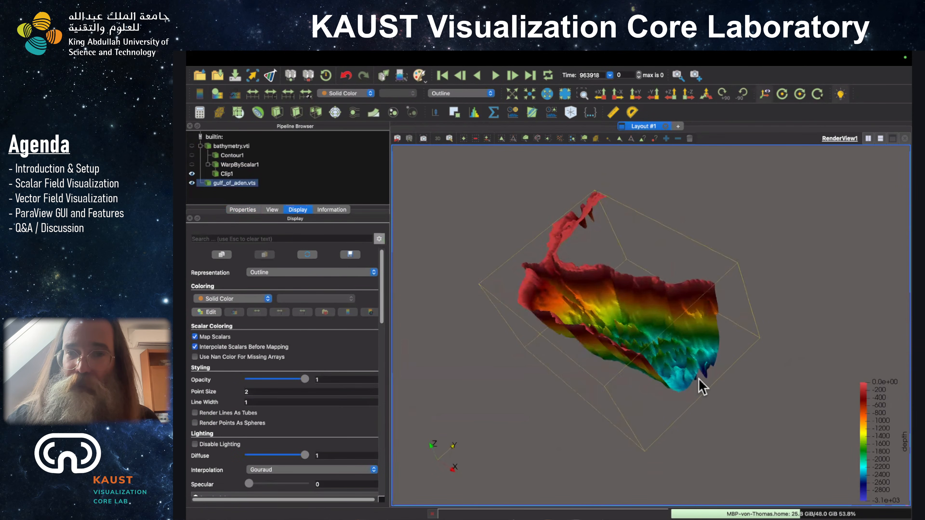
Restore the gulf_of_aden.vts outline's solid color to white (#ffffff) and examine it around the clipped bathymetry.
{"action": "left_click", "coordinate": [209, 312]}
{"action": "left_click", "coordinate": [460, 338]}
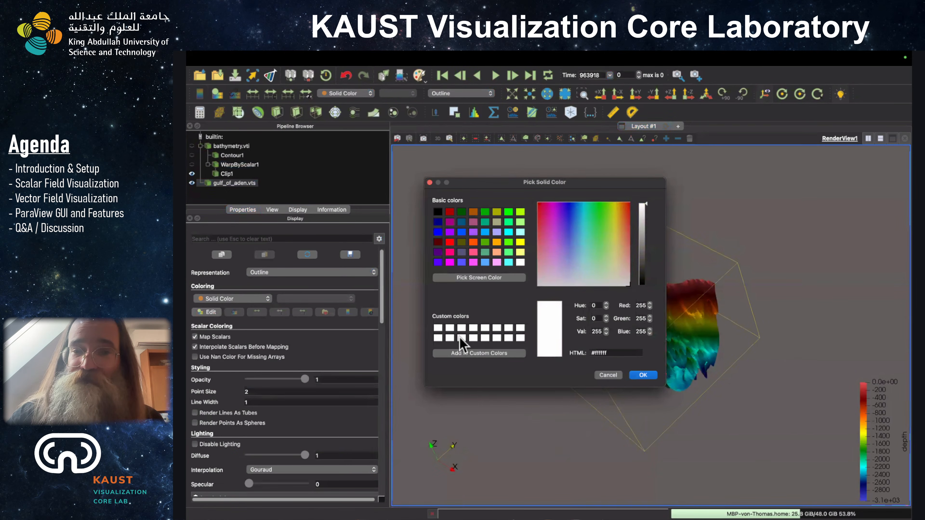
{"action": "left_click", "coordinate": [644, 376]}
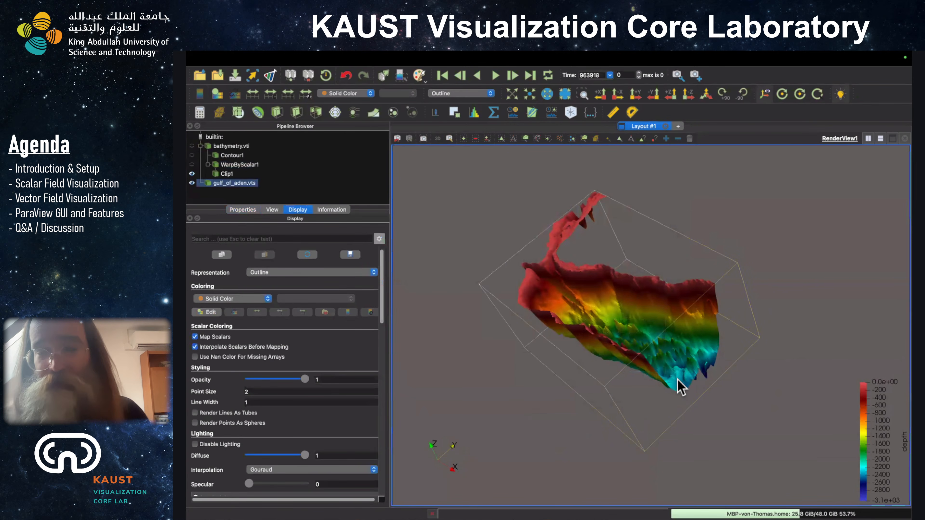
{"action": "left_click_drag", "start_coordinate": [730, 379], "coordinate": [704, 359]}
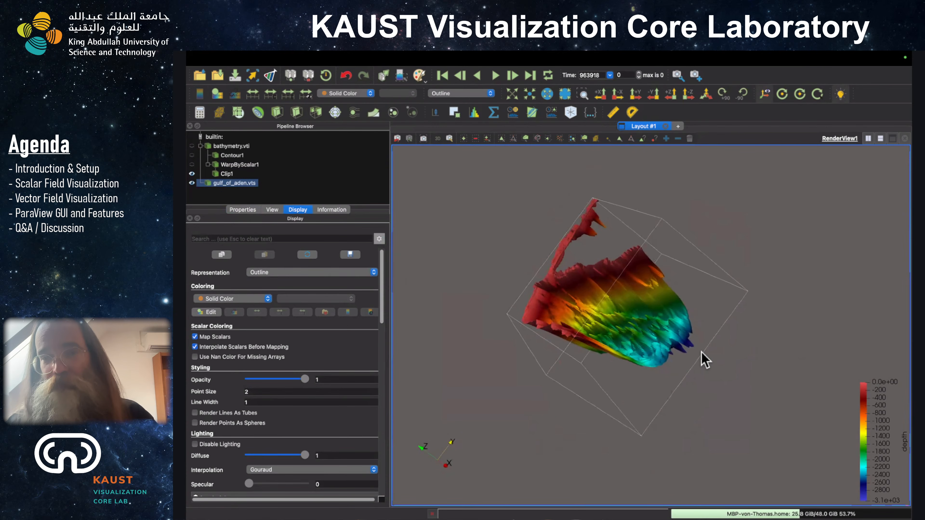
{"action": "left_click_drag", "start_coordinate": [727, 320], "coordinate": [744, 382]}
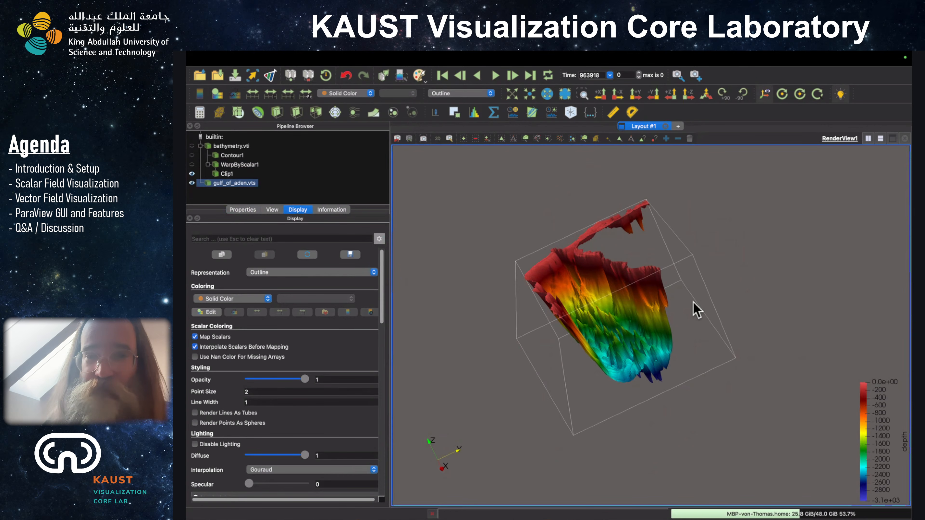
{"action": "scroll", "coordinate": [682, 274], "scroll_direction": "up", "scroll_amount": 5}
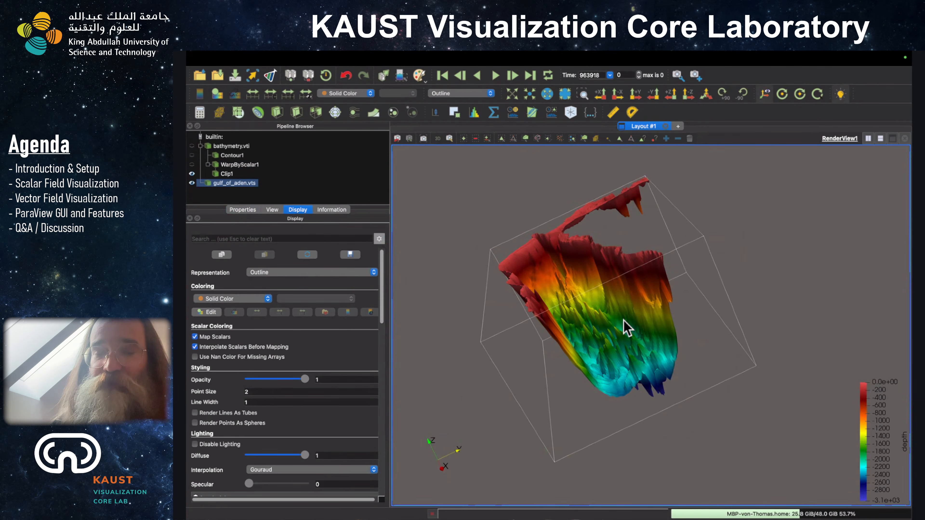
Hide the clipped bathymetry to examine the gulf_of_aden.vts outline alone, and show the clipped surface again.
{"action": "left_click", "coordinate": [192, 174]}
{"action": "left_click_drag", "start_coordinate": [503, 299], "coordinate": [525, 286]}
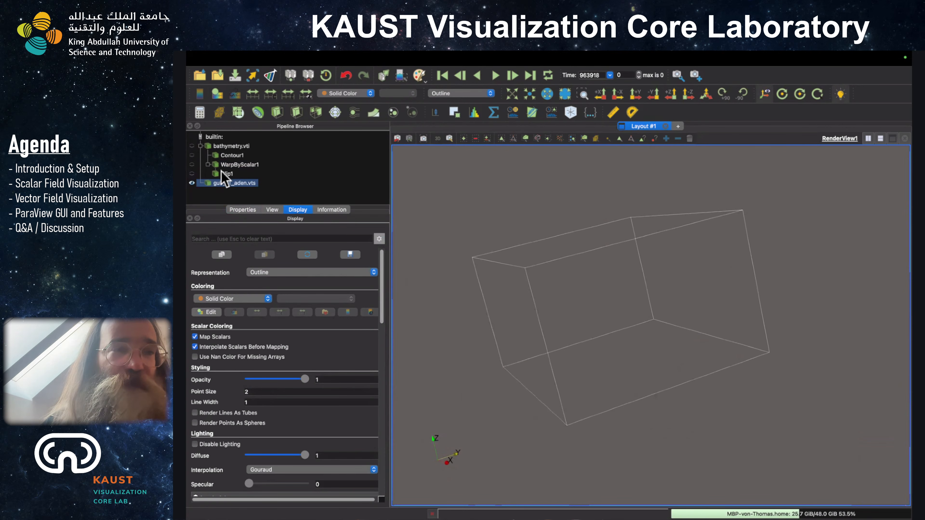
{"action": "left_click", "coordinate": [192, 173]}
{"action": "left_click_drag", "start_coordinate": [477, 221], "coordinate": [504, 258]}
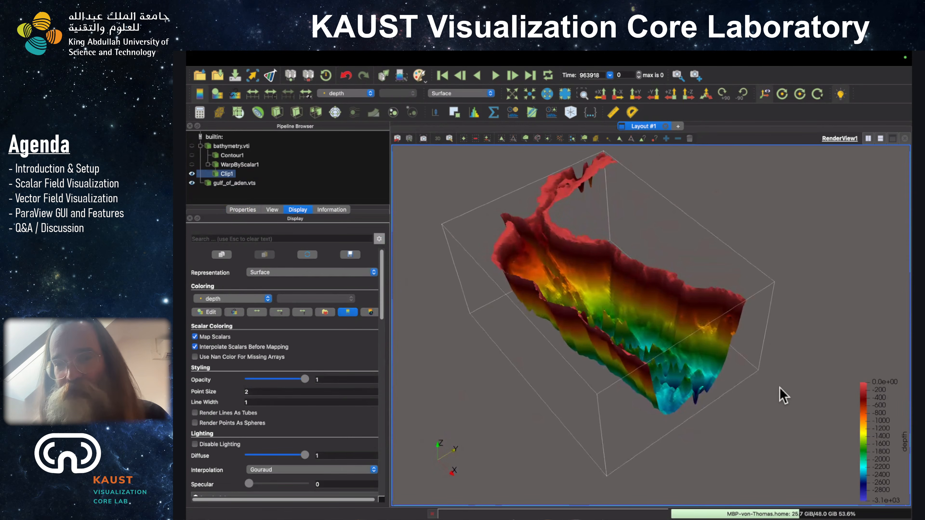
Apply the erdc_brown_BW color preset, from the full preset list, to the depth coloring of Clip1.
{"action": "left_click_drag", "start_coordinate": [749, 434], "coordinate": [743, 416]}
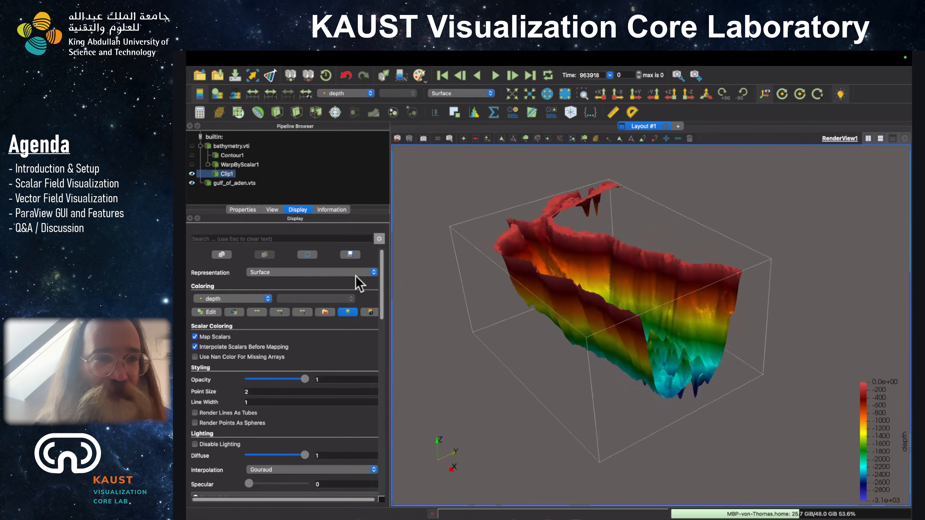
{"action": "left_click", "coordinate": [325, 313]}
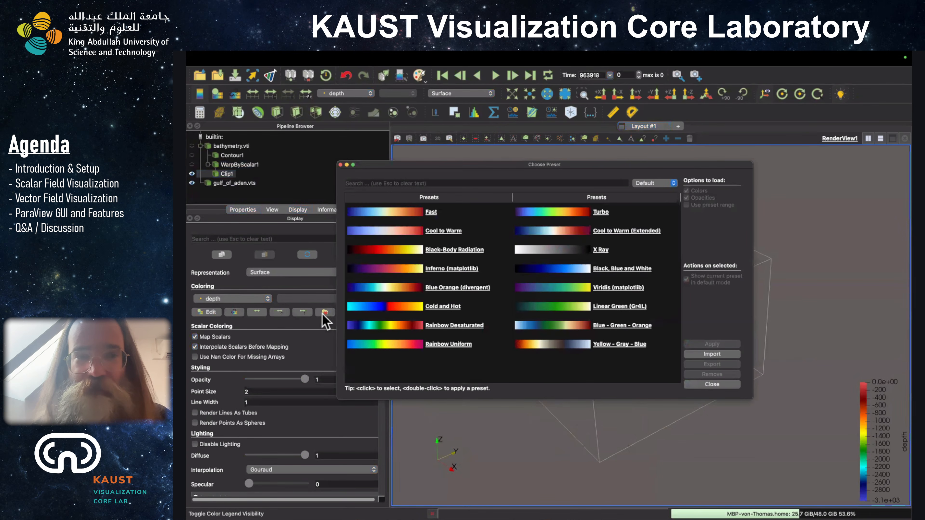
{"action": "left_click", "coordinate": [654, 183]}
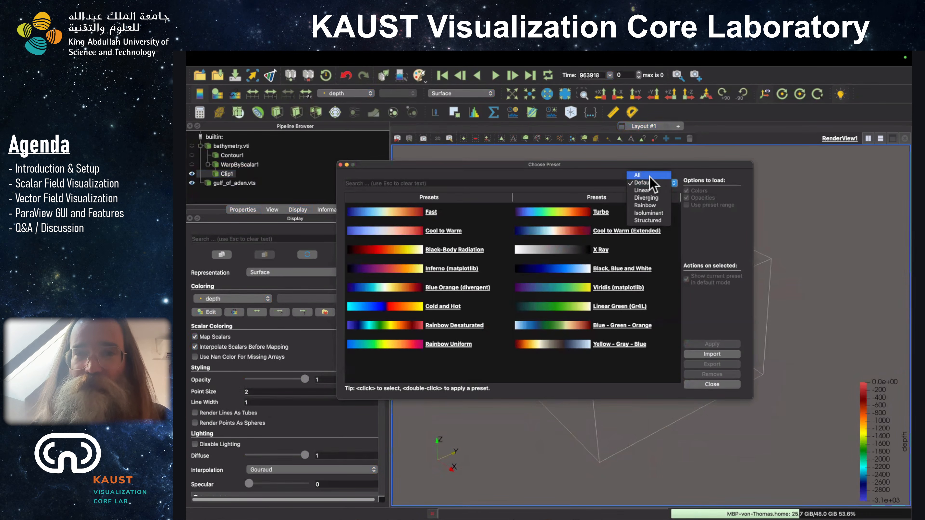
{"action": "left_click", "coordinate": [643, 175]}
{"action": "scroll", "coordinate": [532, 327], "scroll_direction": "down", "scroll_amount": 5}
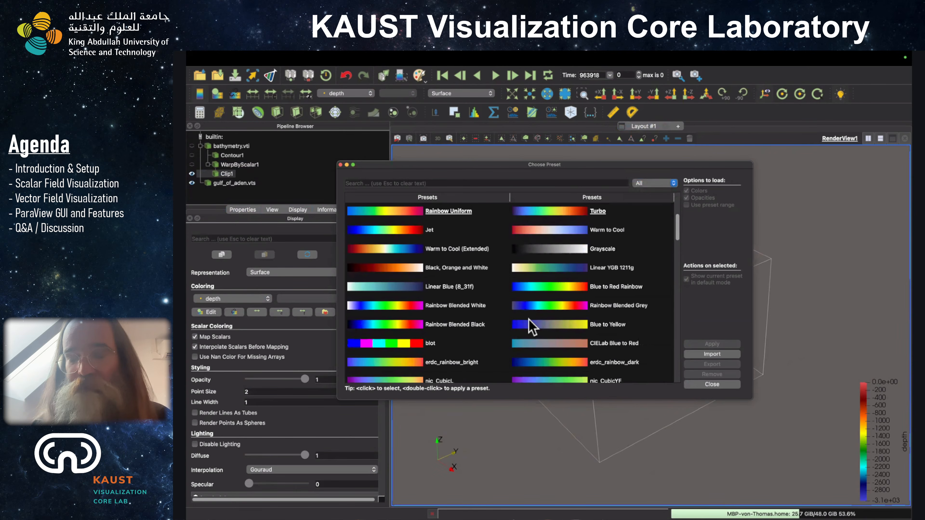
{"action": "scroll", "coordinate": [532, 326], "scroll_direction": "down", "scroll_amount": 10}
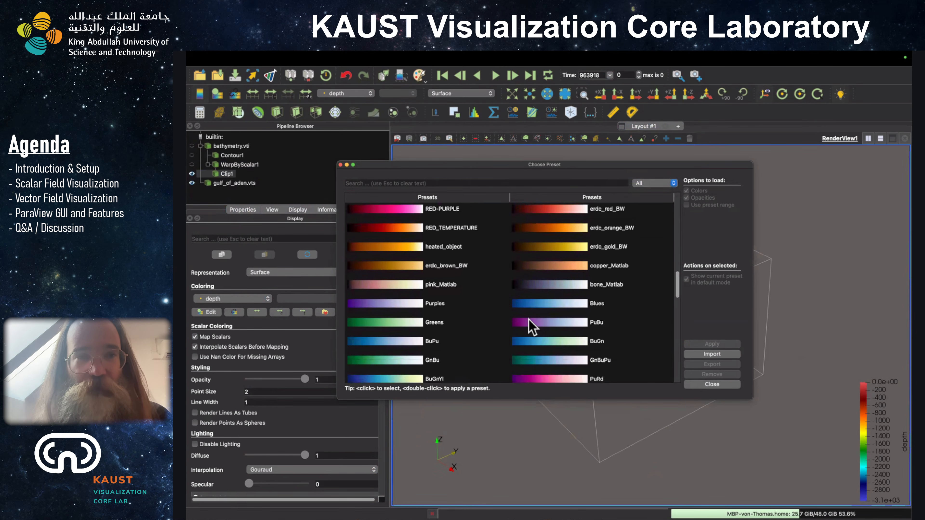
{"action": "left_click", "coordinate": [412, 270]}
{"action": "left_click", "coordinate": [712, 344]}
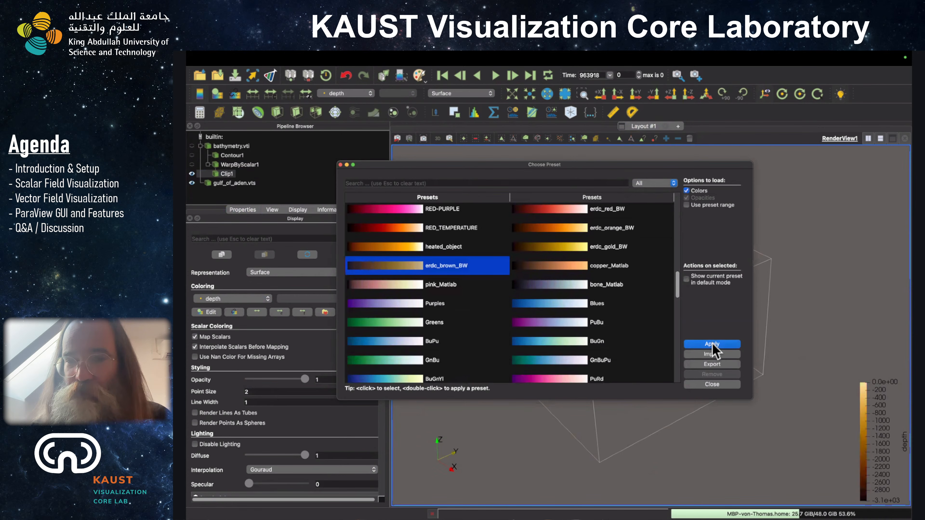
{"action": "left_click", "coordinate": [712, 385]}
{"action": "left_click_drag", "start_coordinate": [696, 360], "coordinate": [678, 373]}
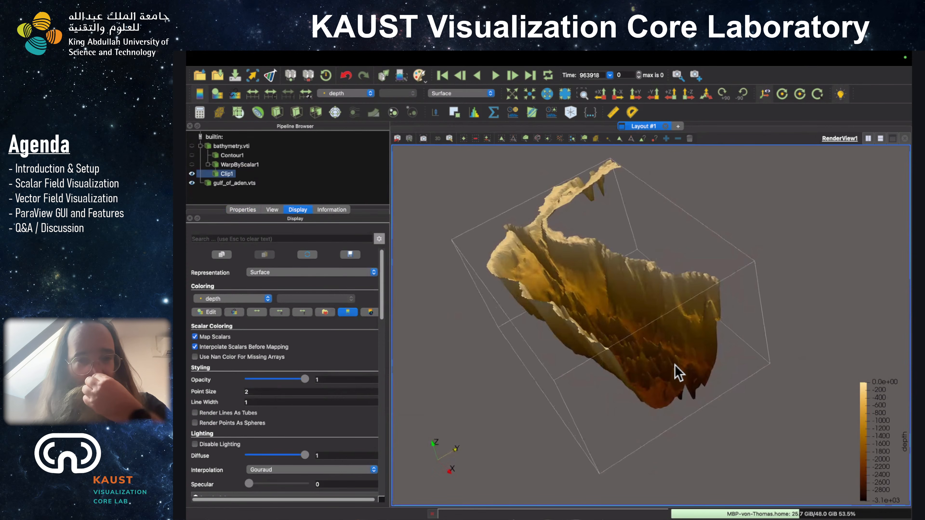
{"action": "left_click_drag", "start_coordinate": [660, 355], "coordinate": [646, 351]}
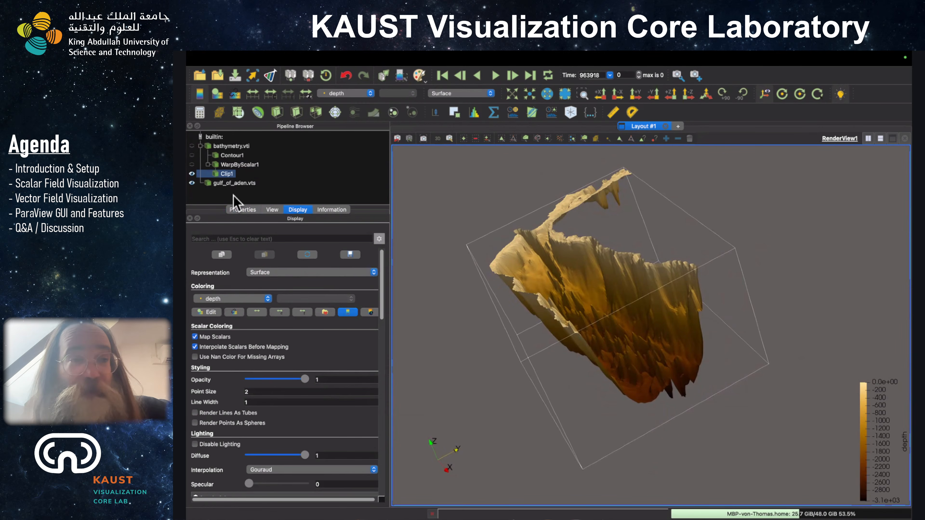
Examine the data statistics and array ranges of gulf_of_aden.vts, widening the information area to read the vec ranges.
{"action": "left_click", "coordinate": [234, 183]}
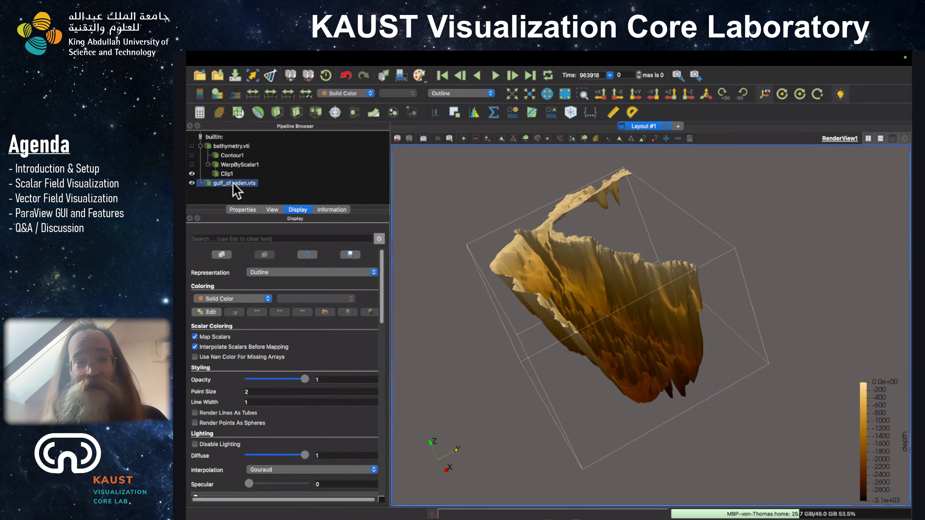
{"action": "left_click", "coordinate": [332, 209]}
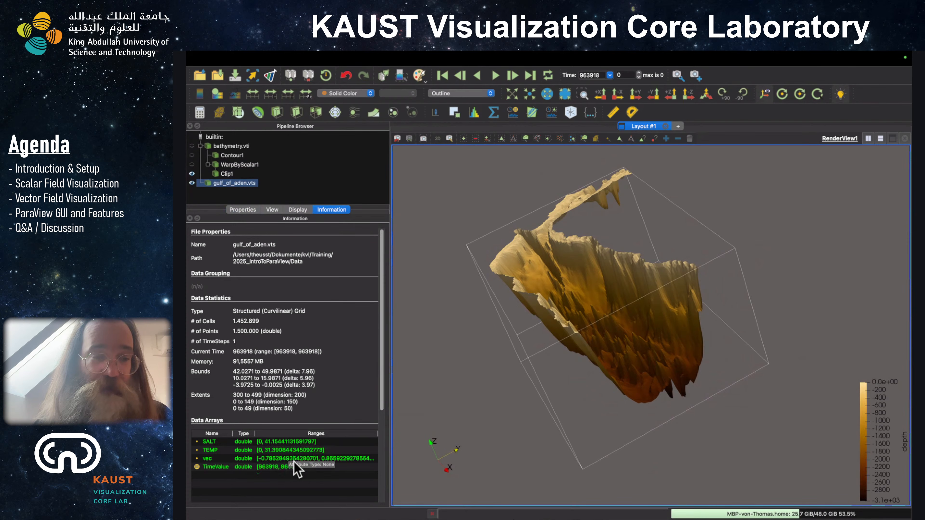
{"action": "left_click_drag", "start_coordinate": [389, 460], "coordinate": [669, 468]}
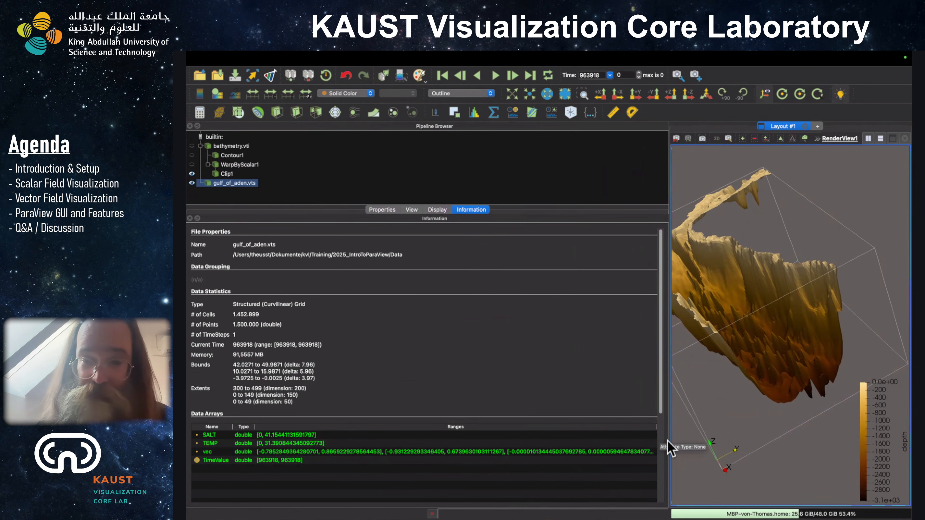
{"action": "left_click_drag", "start_coordinate": [669, 441], "coordinate": [589, 439]}
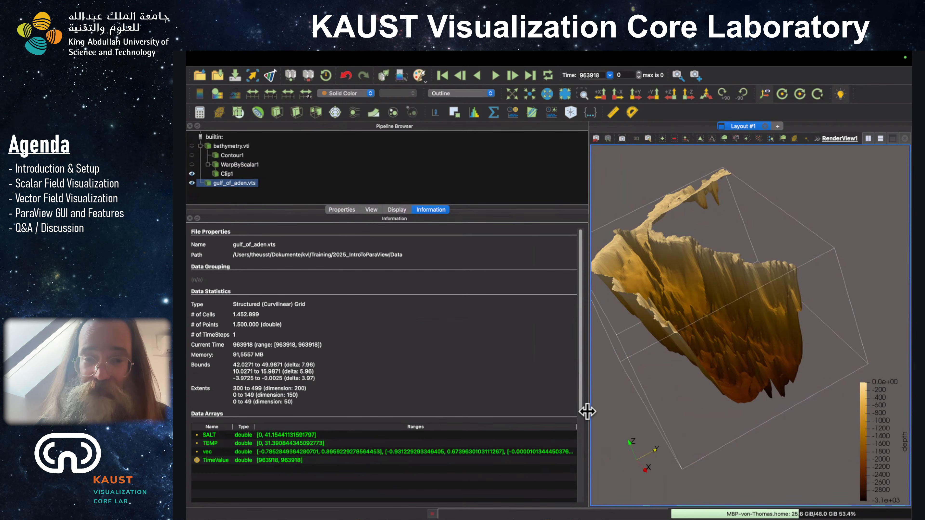
{"action": "left_click_drag", "start_coordinate": [589, 409], "coordinate": [433, 414]}
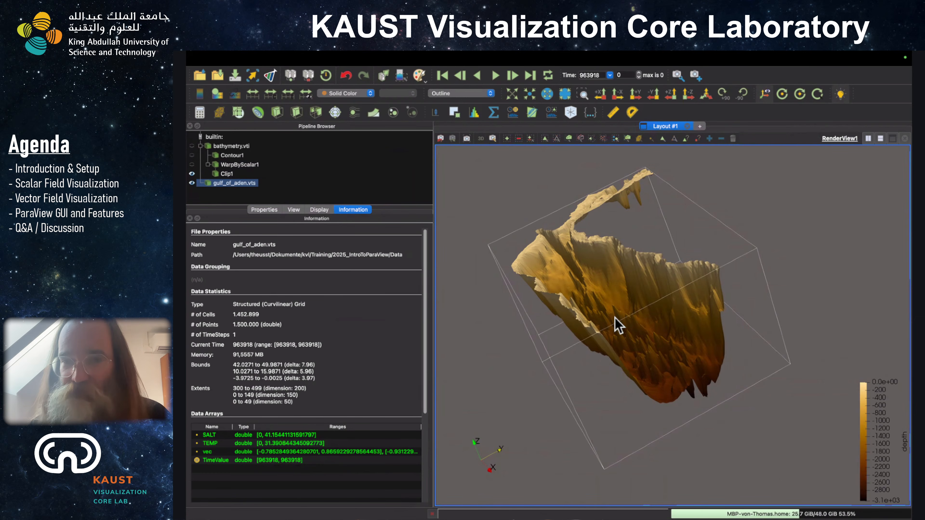
{"action": "left_click_drag", "start_coordinate": [623, 356], "coordinate": [648, 374]}
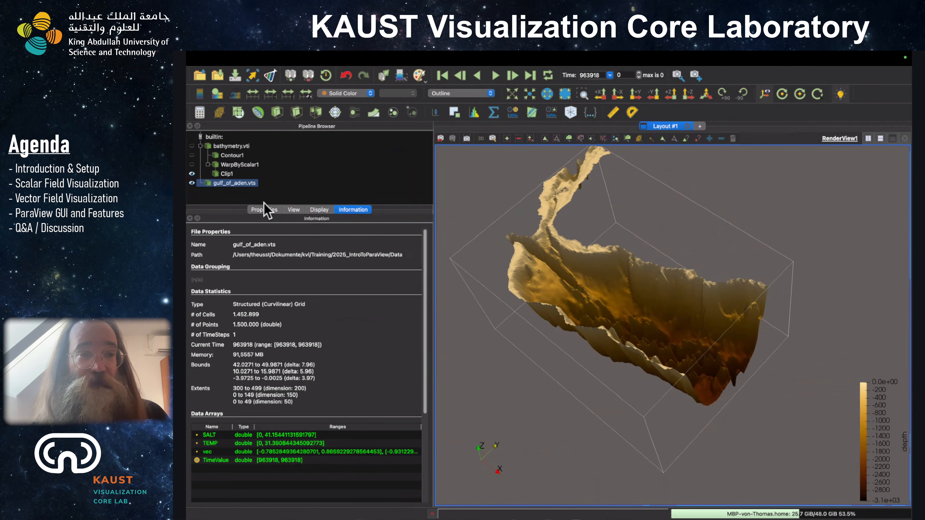
Add a Slice filter to gulf_of_aden.vts with its plane normal set along Z.
{"action": "left_click", "coordinate": [265, 209]}
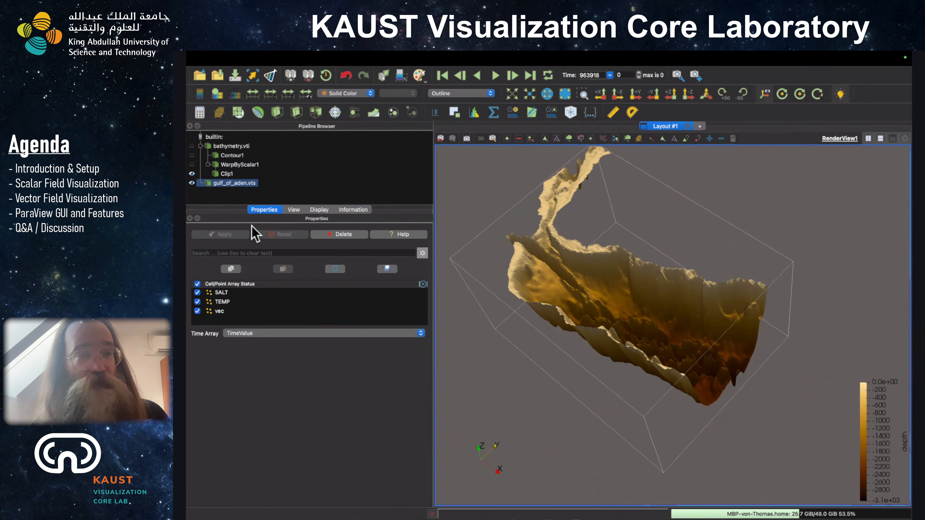
{"action": "left_click", "coordinate": [225, 185], "text": "ctrl"}
{"action": "left_click", "coordinate": [225, 184]}
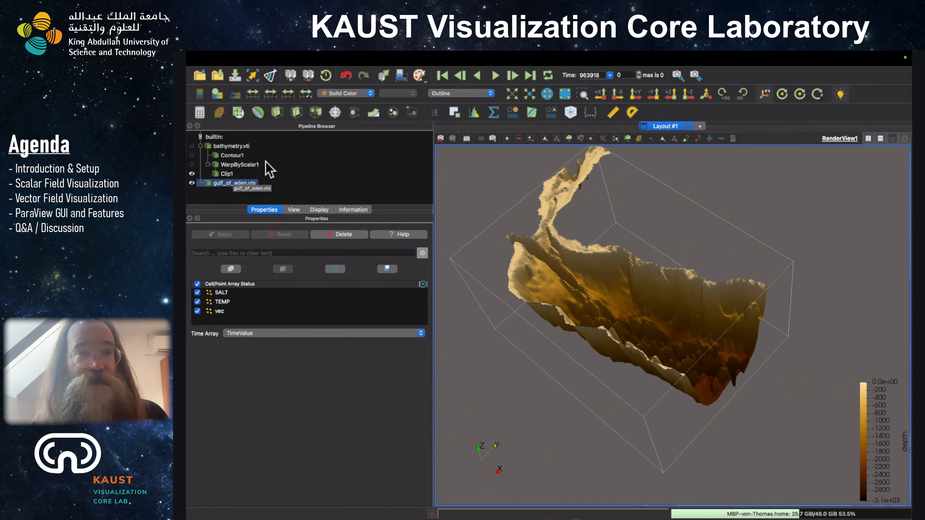
{"action": "left_click", "coordinate": [295, 113]}
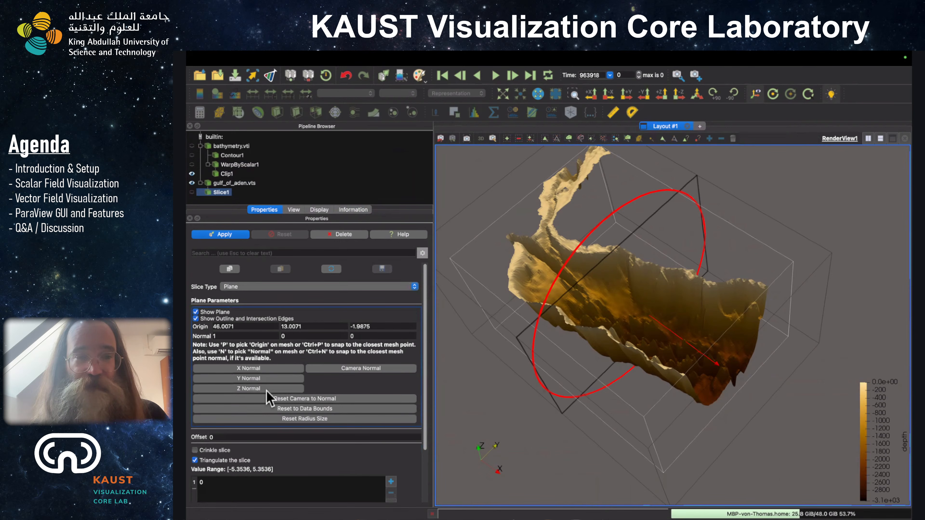
{"action": "left_click", "coordinate": [267, 388]}
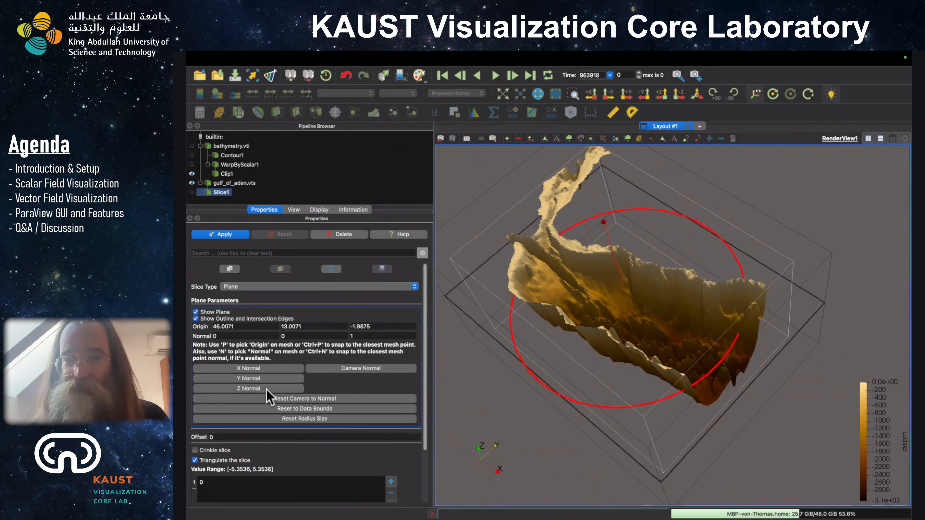
Set the Z origin of the slice plane to -0.01 and apply the slice.
{"action": "double_click", "coordinate": [378, 326]}
{"action": "type", "text": "-0"}
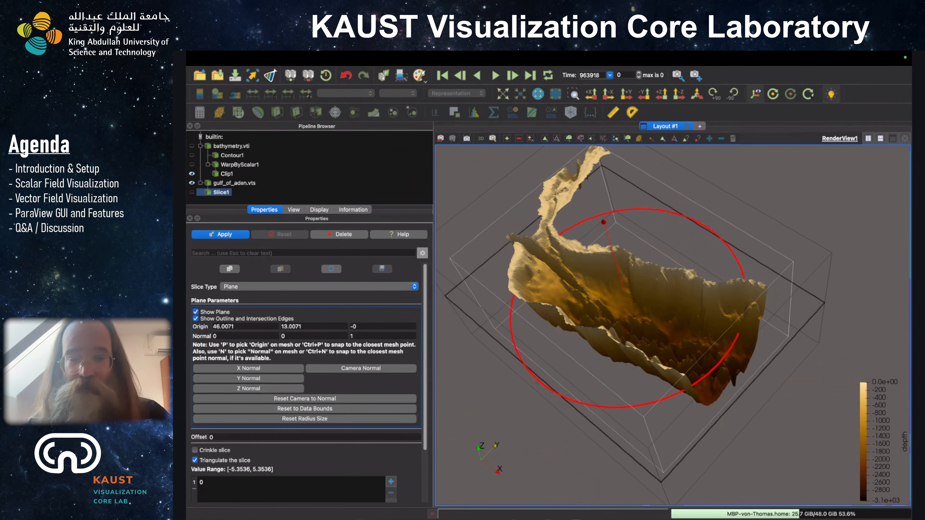
{"action": "key", "text": "BackSpace"}
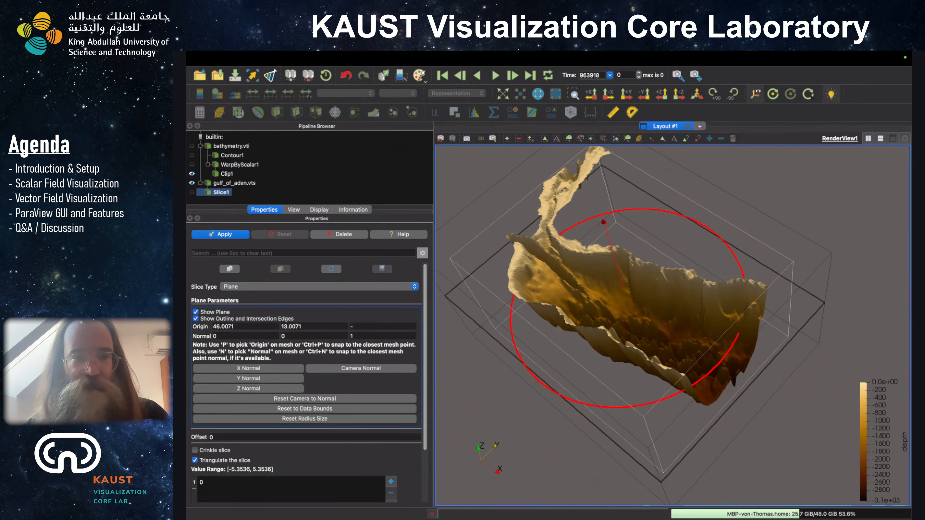
{"action": "type", "text": "0"}
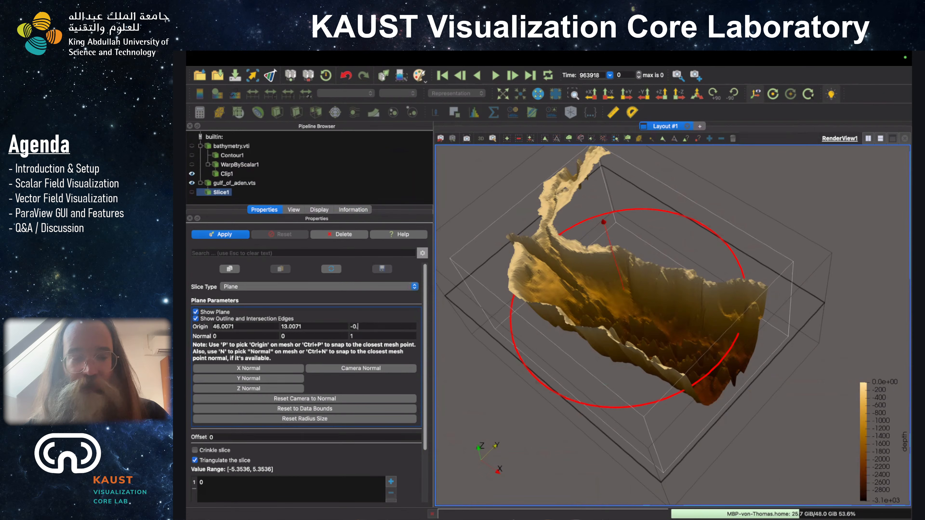
{"action": "type", "text": ".1"}
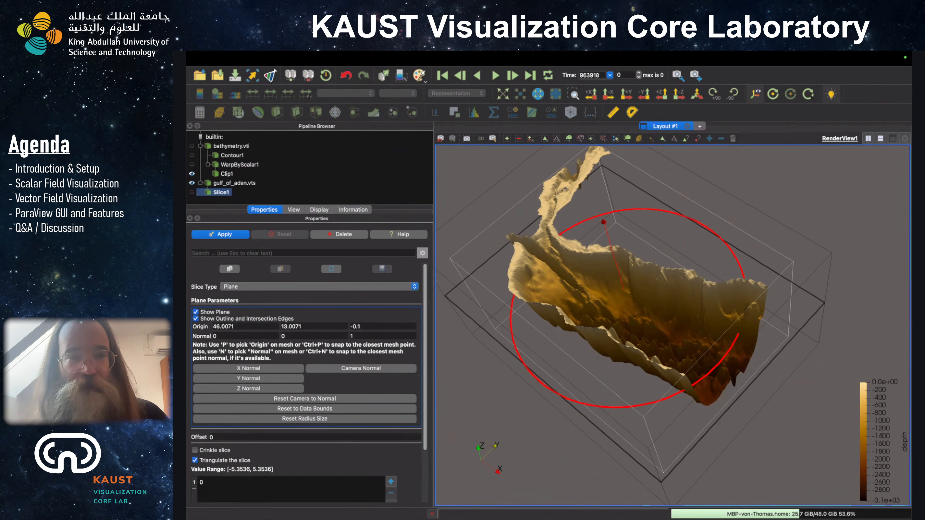
{"action": "left_click", "coordinate": [362, 325]}
{"action": "key", "text": "Left"}
{"action": "type", "text": "0"}
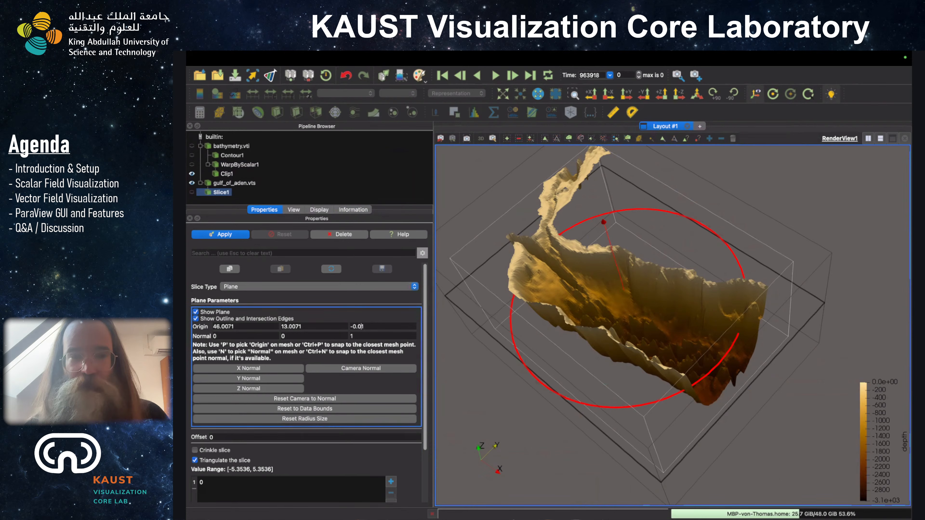
{"action": "left_click", "coordinate": [364, 358]}
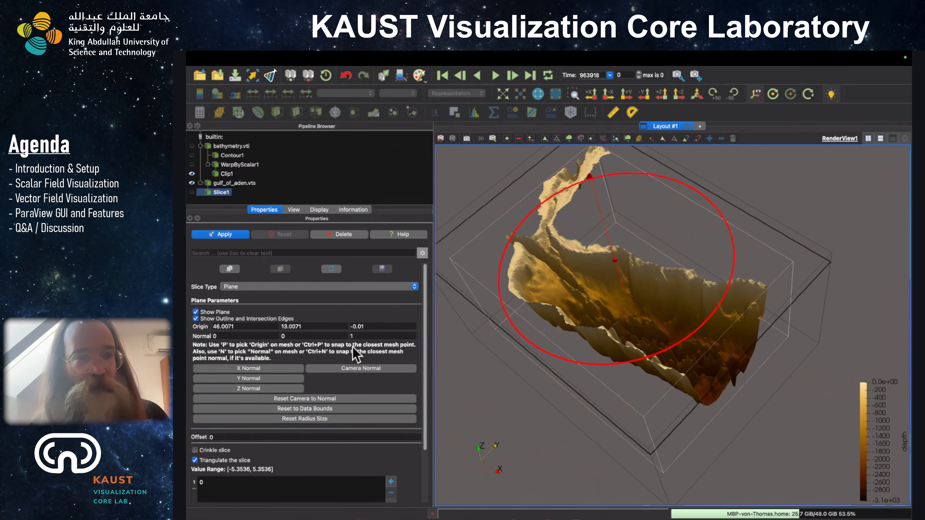
{"action": "left_click", "coordinate": [235, 234]}
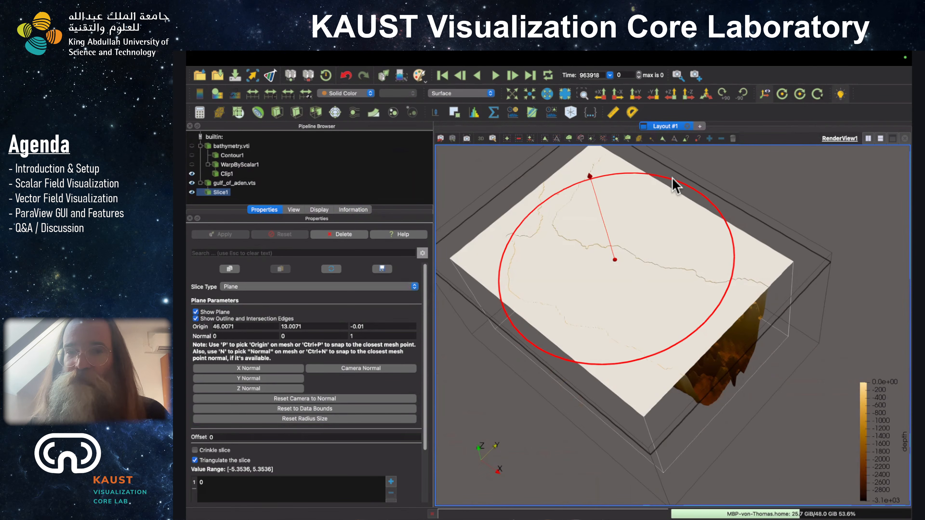
Hide the slice plane widget and inspect the near-surface slice above the clipped bathymetry from the side.
{"action": "left_click", "coordinate": [214, 314]}
{"action": "left_click_drag", "start_coordinate": [645, 353], "coordinate": [673, 323]}
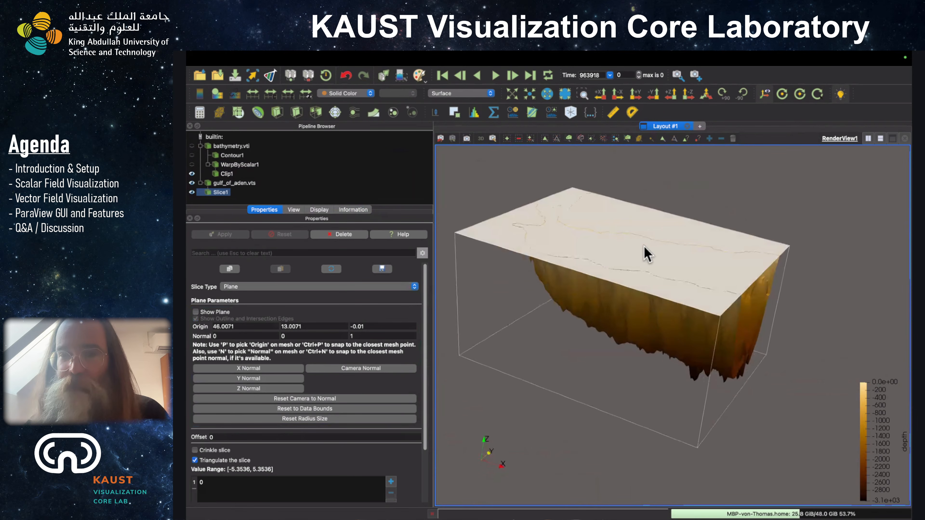
{"action": "middle_click_drag", "start_coordinate": [643, 247], "coordinate": [670, 281]}
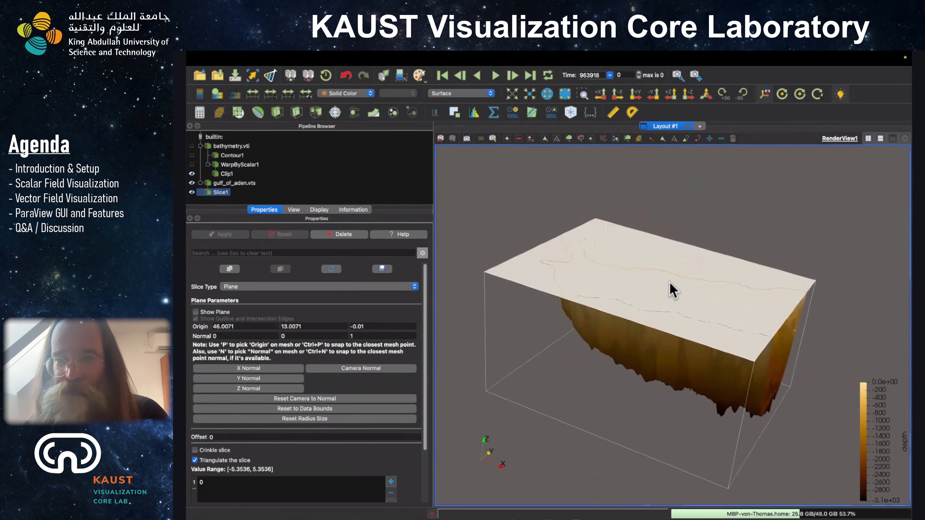
{"action": "left_click_drag", "start_coordinate": [664, 314], "coordinate": [591, 302]}
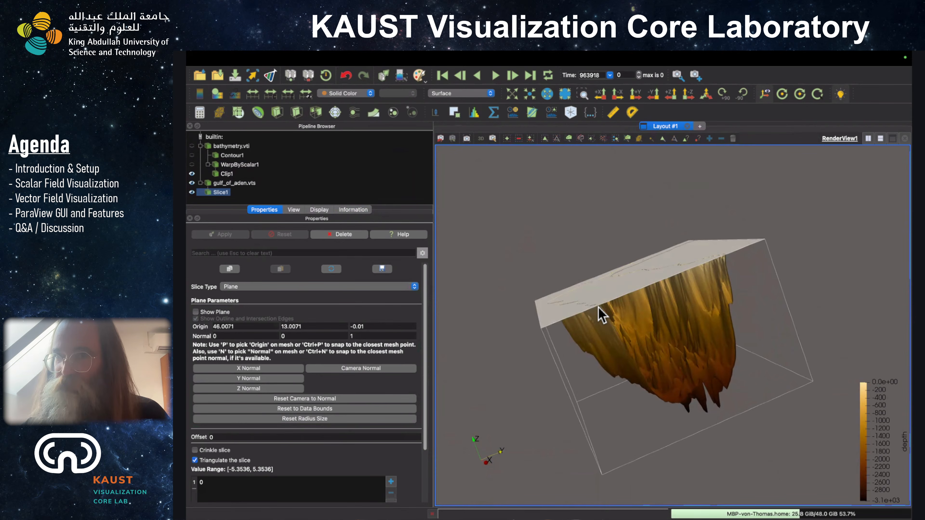
Color the near-surface slice of gulf_of_aden.vts by the TEMP array.
{"action": "left_click_drag", "start_coordinate": [604, 346], "coordinate": [672, 347]}
{"action": "left_click_drag", "start_coordinate": [564, 328], "coordinate": [591, 352]}
{"action": "mouse_move", "coordinate": [757, 363]}
{"action": "left_mouse_down"}
{"action": "mouse_move", "coordinate": [750, 338]}
{"action": "mouse_move", "coordinate": [748, 372]}
{"action": "left_mouse_up"}
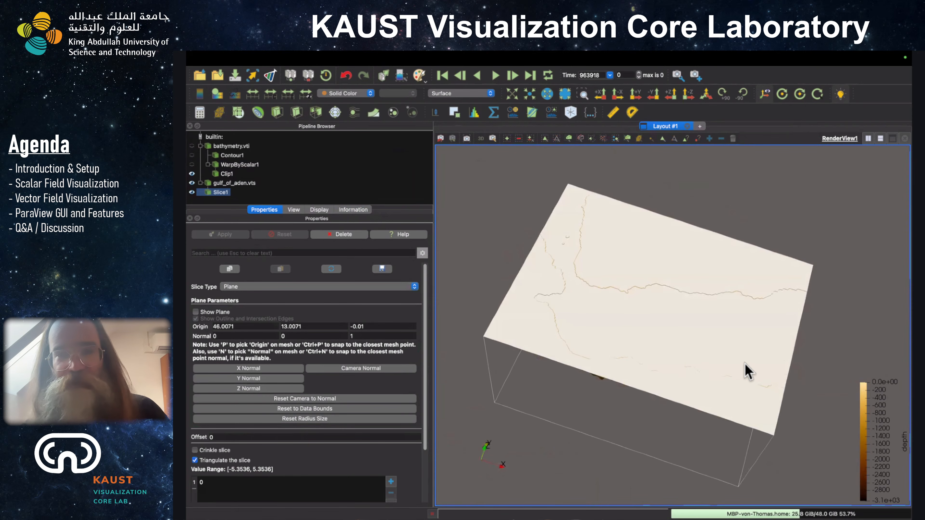
{"action": "left_click", "coordinate": [225, 192]}
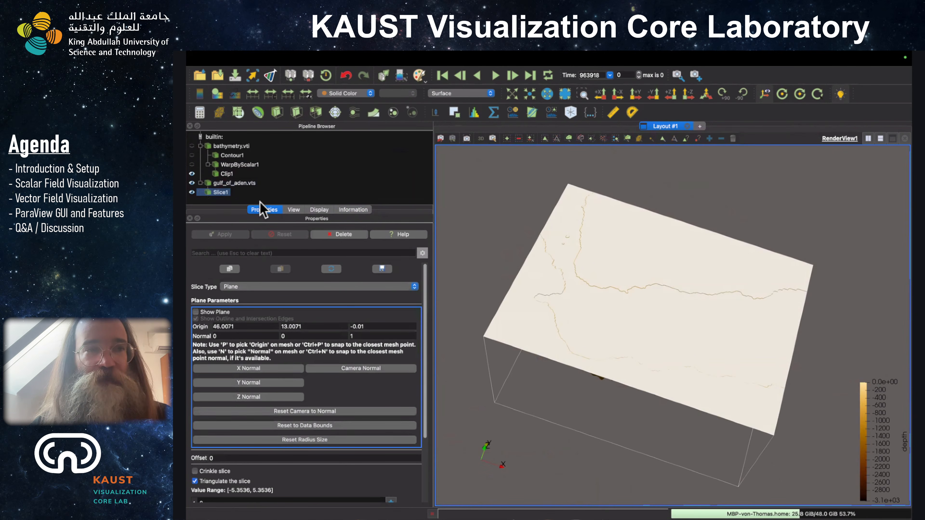
{"action": "left_click", "coordinate": [319, 210]}
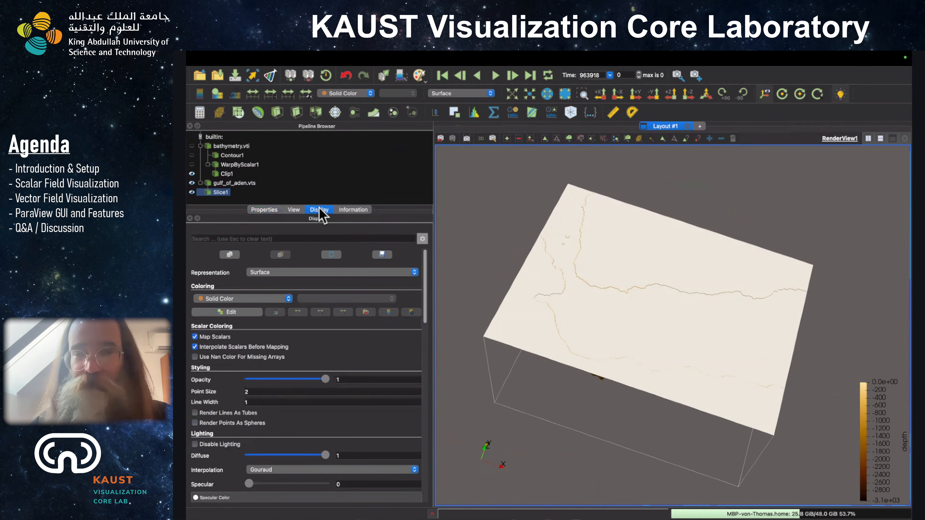
{"action": "left_click", "coordinate": [240, 299]}
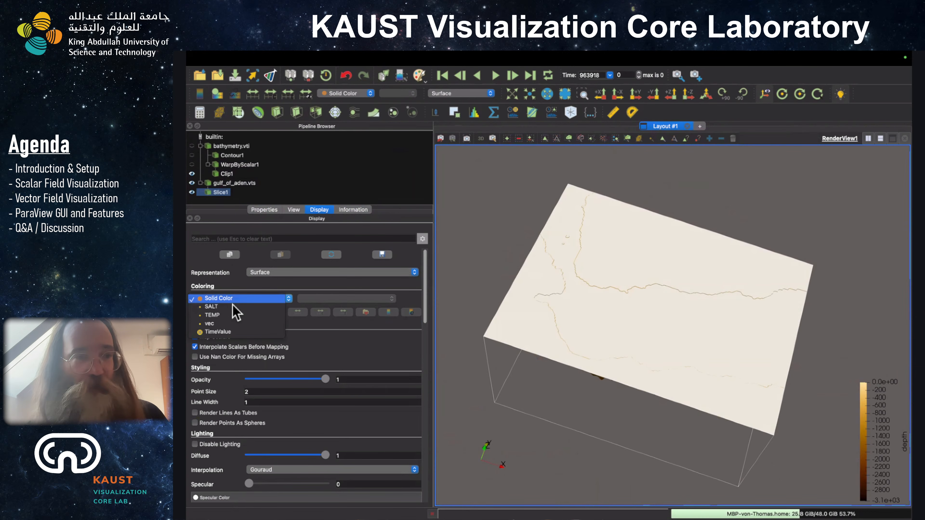
{"action": "left_click", "coordinate": [221, 316]}
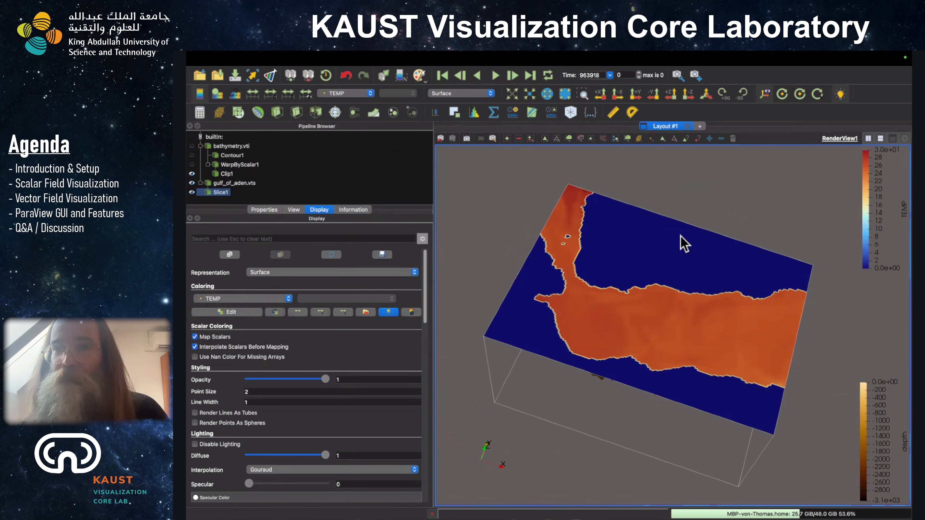
View the temperature-colored slice from above along -Z, and examine the sea surface up close at a slight tilt.
{"action": "left_click", "coordinate": [688, 94]}
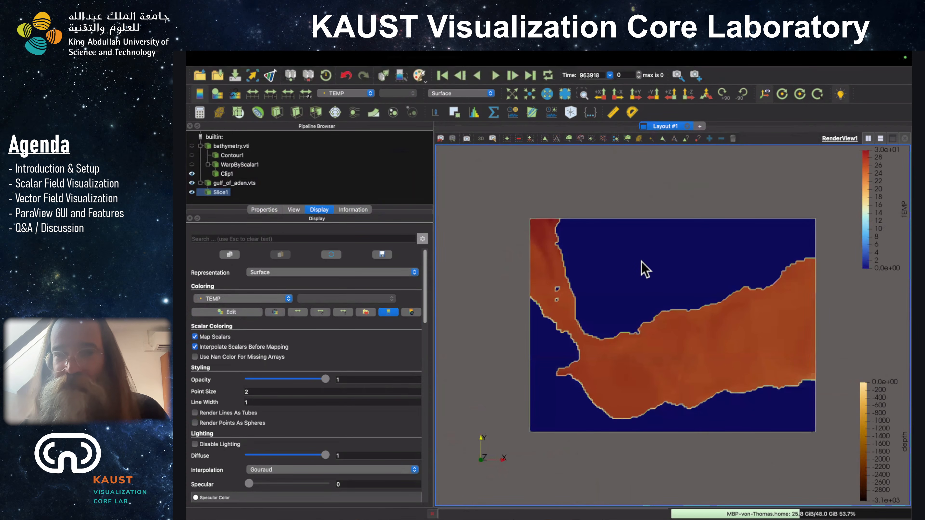
{"action": "scroll", "coordinate": [645, 270], "scroll_direction": "up", "scroll_amount": 4}
{"action": "scroll", "coordinate": [641, 261], "scroll_direction": "down", "scroll_amount": 2}
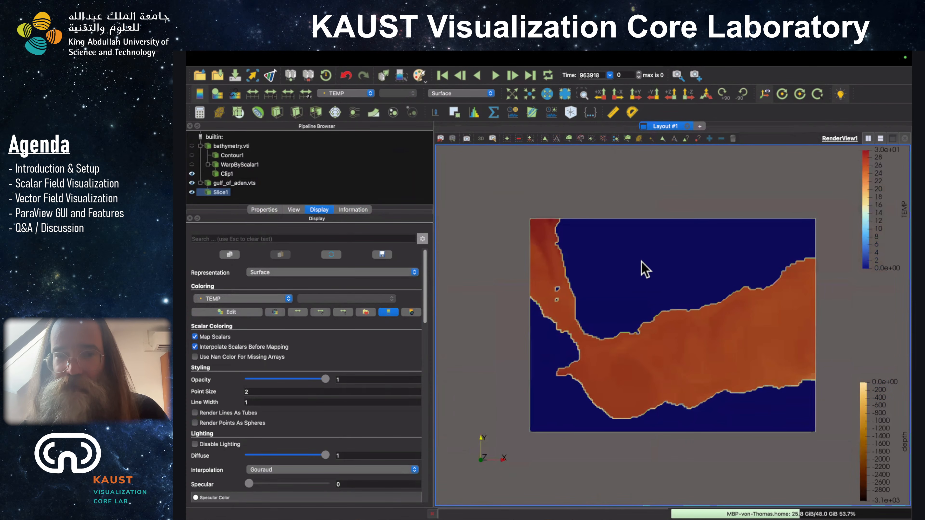
{"action": "left_click_drag", "start_coordinate": [636, 314], "coordinate": [630, 278]}
{"action": "scroll", "coordinate": [629, 276], "scroll_direction": "up", "scroll_amount": 2}
{"action": "scroll", "coordinate": [631, 285], "scroll_direction": "up", "scroll_amount": 2}
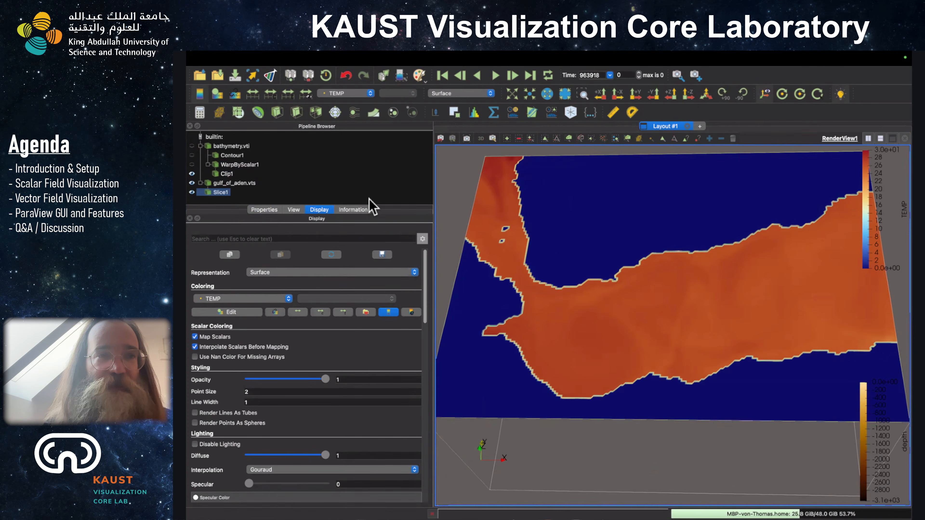
Add a Threshold filter to the slice on TEMP with a lower threshold of 1 and apply it.
{"action": "left_click", "coordinate": [264, 211]}
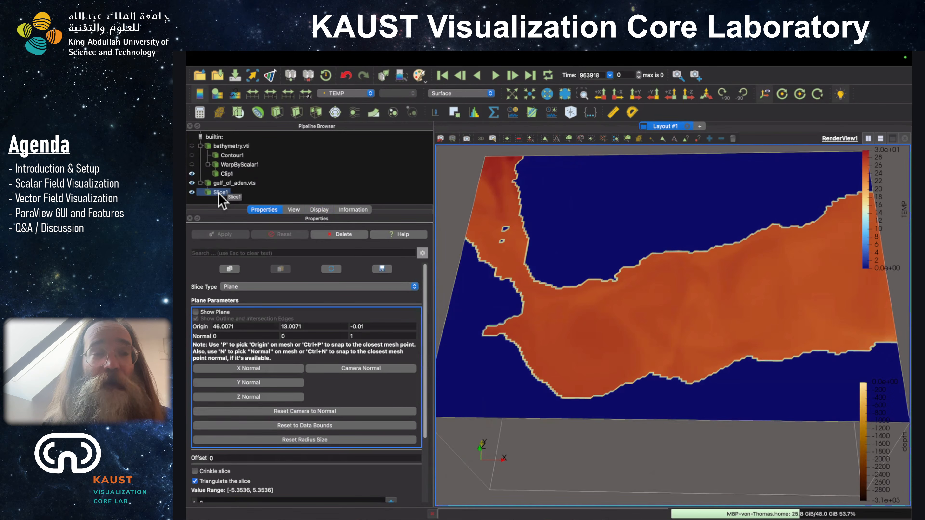
{"action": "left_click", "coordinate": [314, 111]}
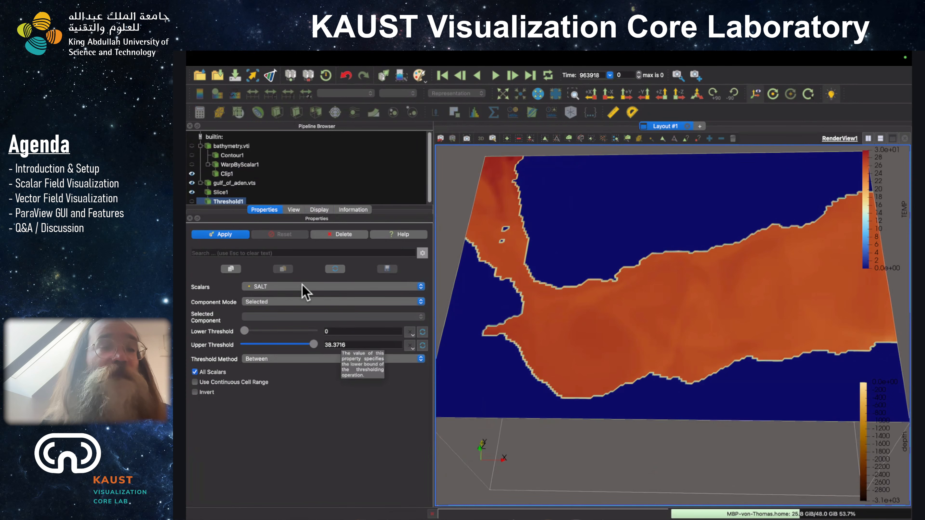
{"action": "left_click", "coordinate": [295, 287]}
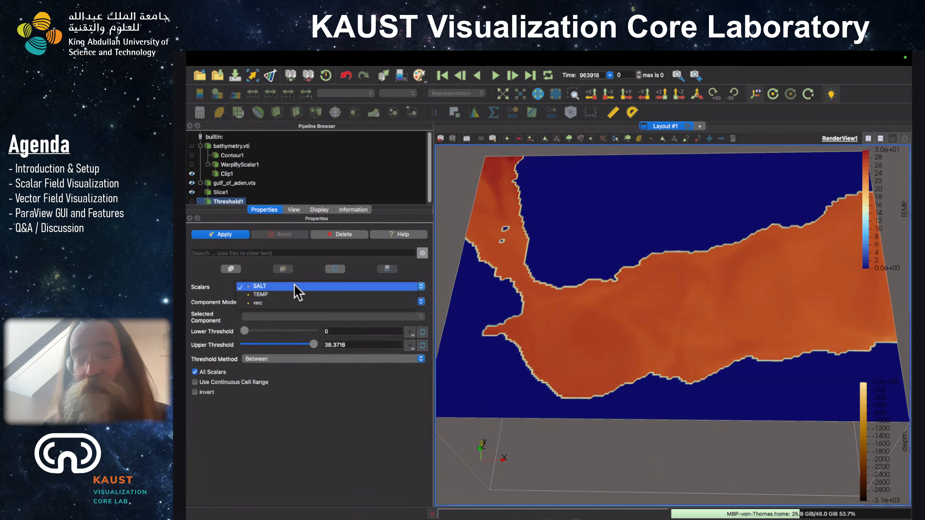
{"action": "left_click", "coordinate": [279, 295]}
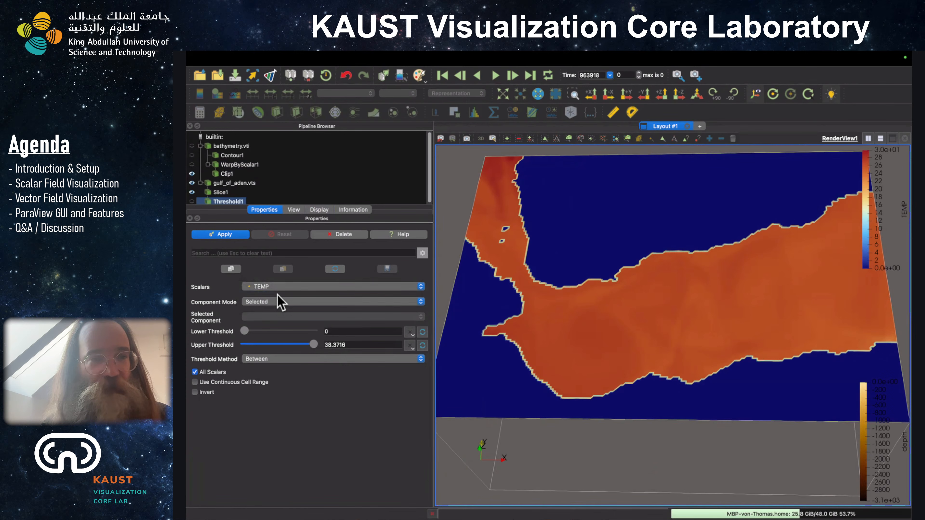
{"action": "left_click", "coordinate": [342, 331]}
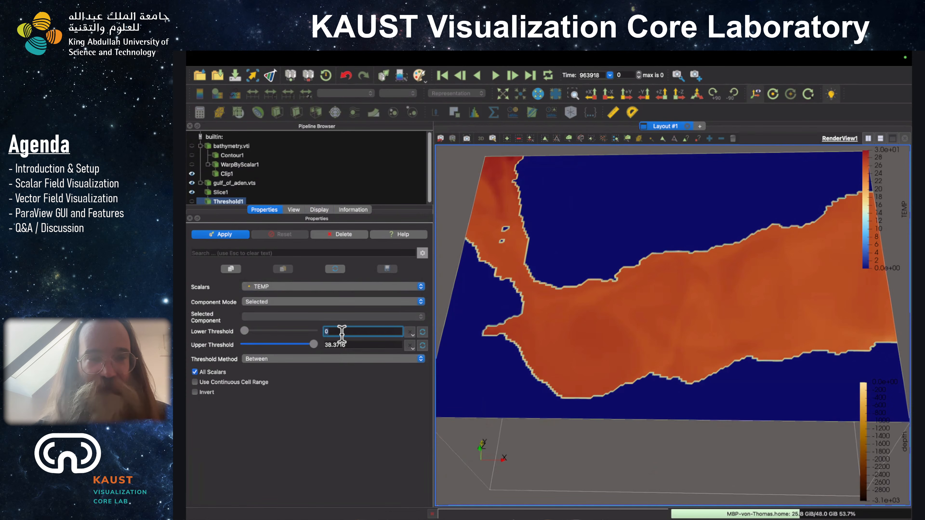
{"action": "type", "text": "10"}
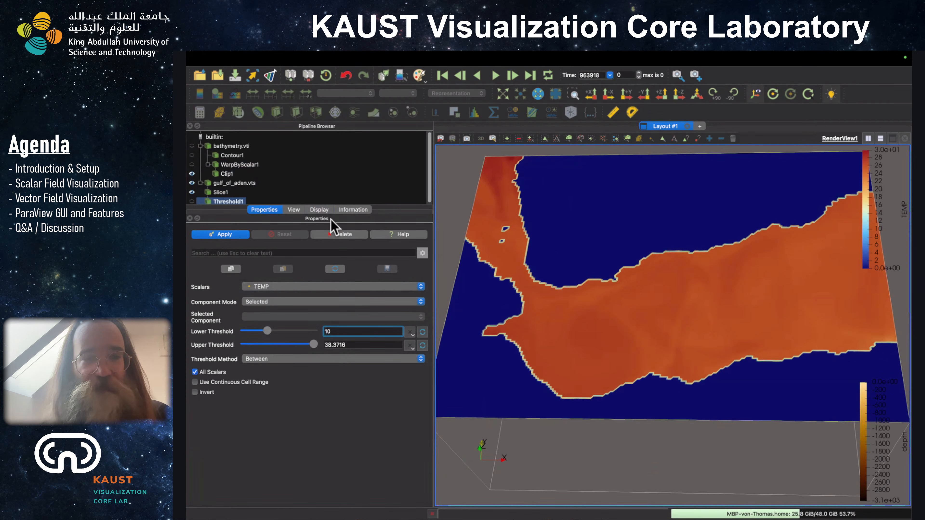
{"action": "key", "text": "BackSpace"}
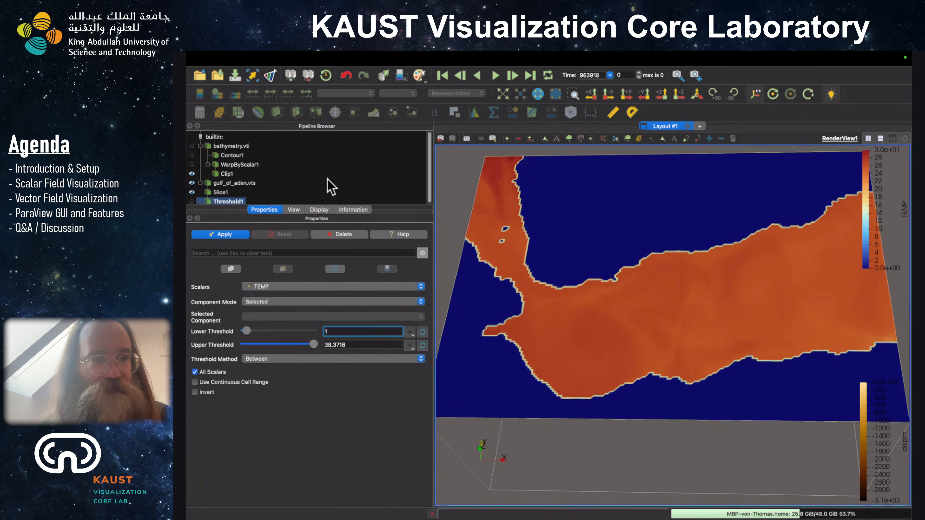
{"action": "left_click", "coordinate": [239, 234]}
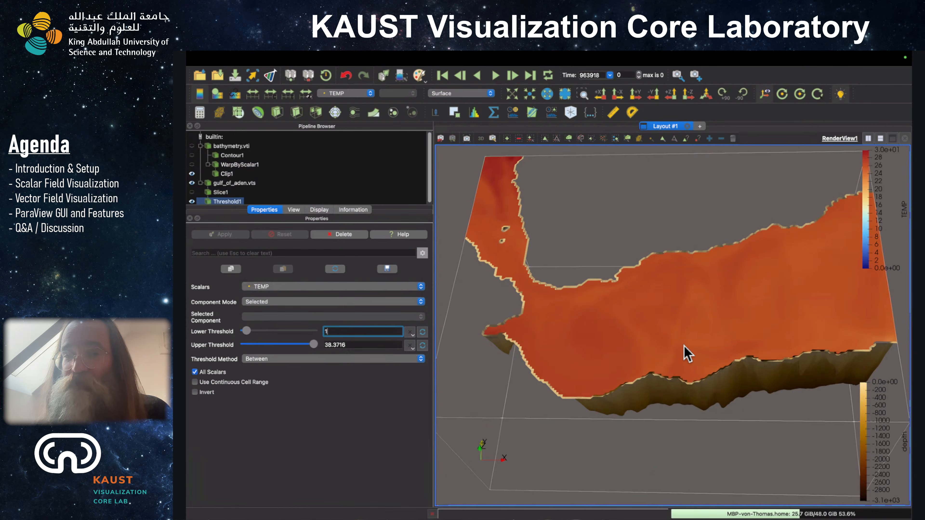
Lay the TEMP color legend horizontally below the model and rescale the TEMP colors to the data range.
{"action": "left_click", "coordinate": [902, 206]}
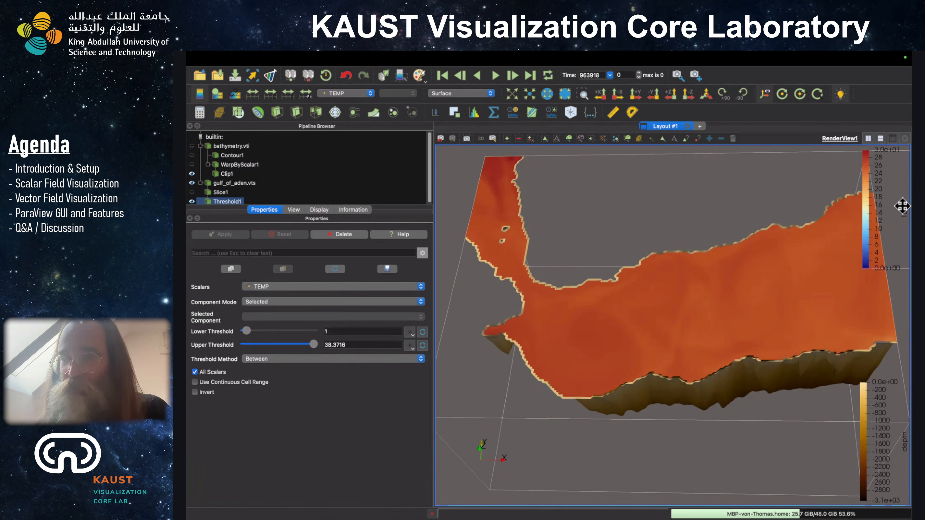
{"action": "left_click_drag", "start_coordinate": [902, 207], "coordinate": [635, 483]}
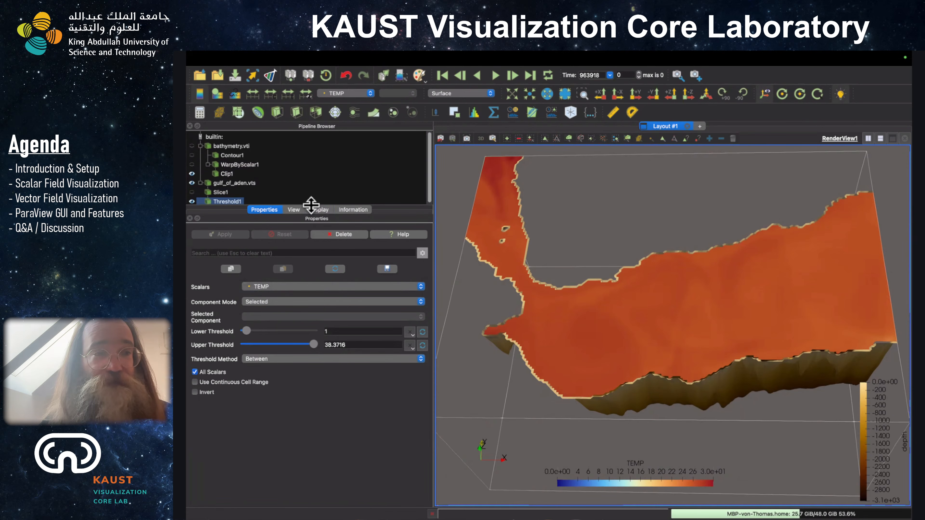
{"action": "left_click", "coordinate": [319, 210]}
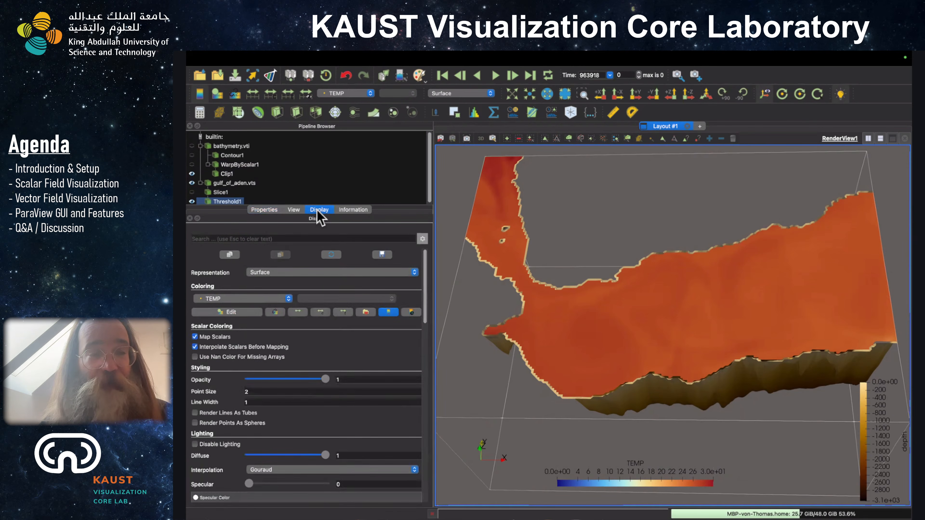
{"action": "left_click", "coordinate": [298, 312]}
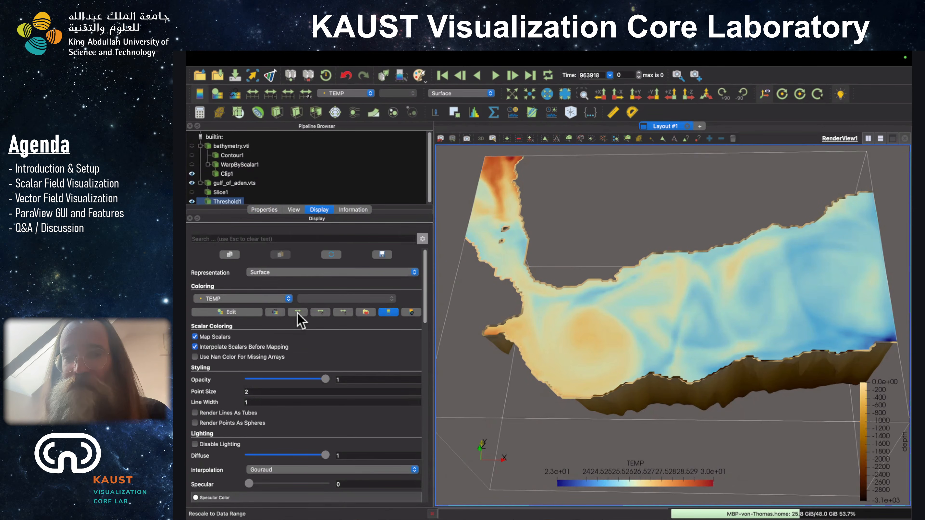
Examine the thresholded temperature surface over the clipped bathymetry from above and from the side, including the +Y and -X view directions.
{"action": "left_click_drag", "start_coordinate": [772, 391], "coordinate": [681, 375]}
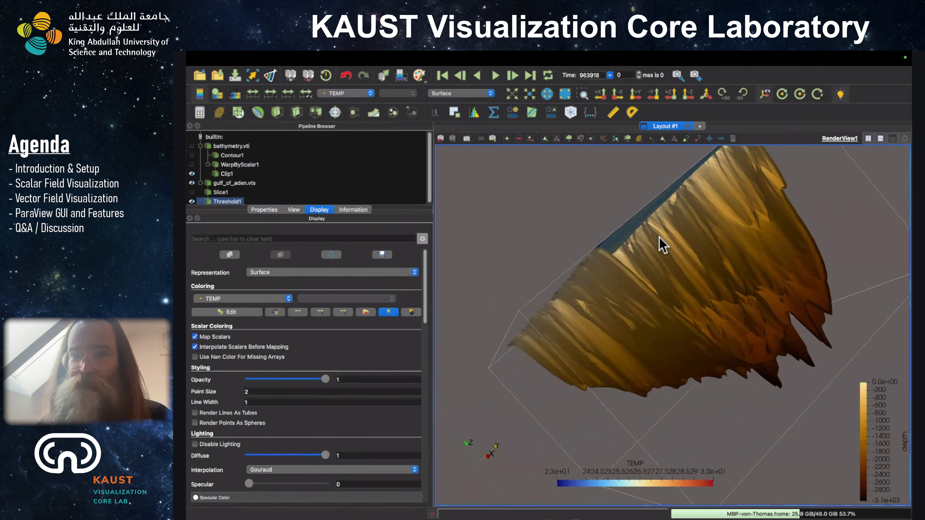
{"action": "left_click_drag", "start_coordinate": [660, 244], "coordinate": [755, 317]}
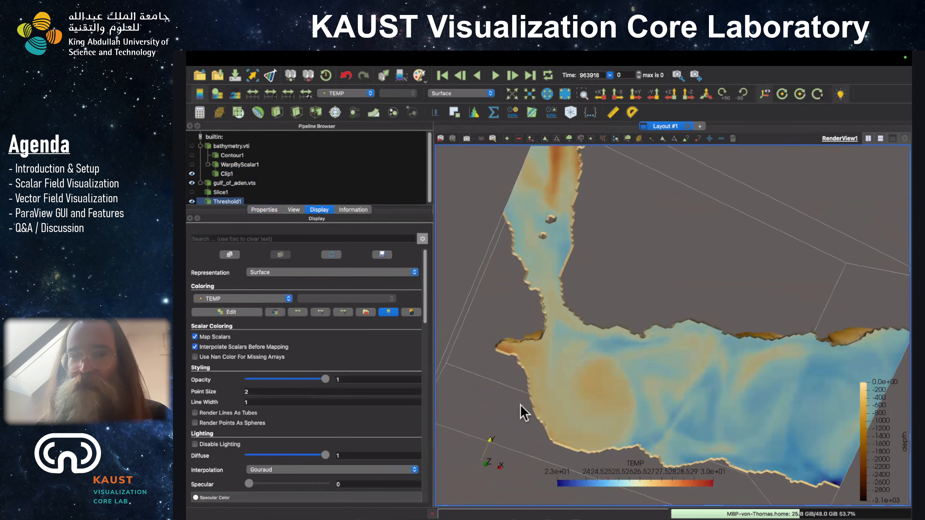
{"action": "left_click_drag", "start_coordinate": [787, 378], "coordinate": [787, 339]}
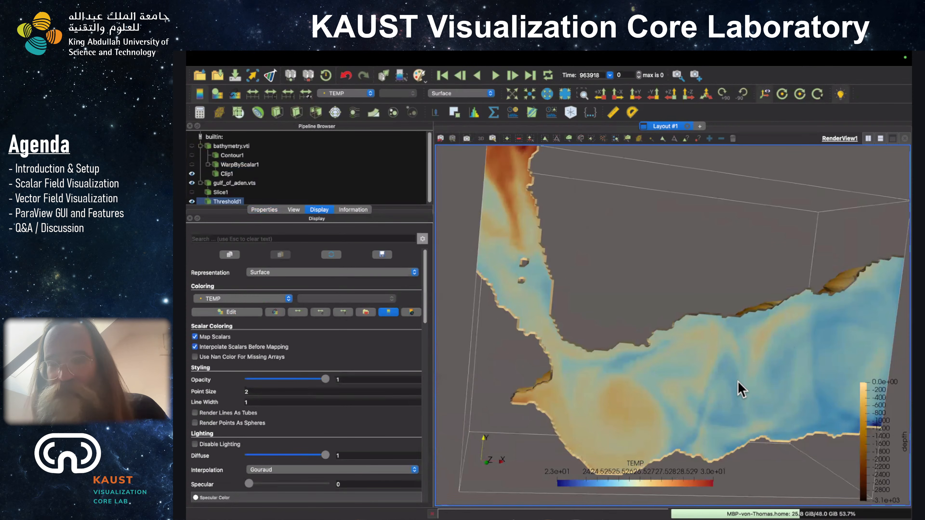
{"action": "scroll", "coordinate": [738, 382], "scroll_direction": "down", "scroll_amount": 3}
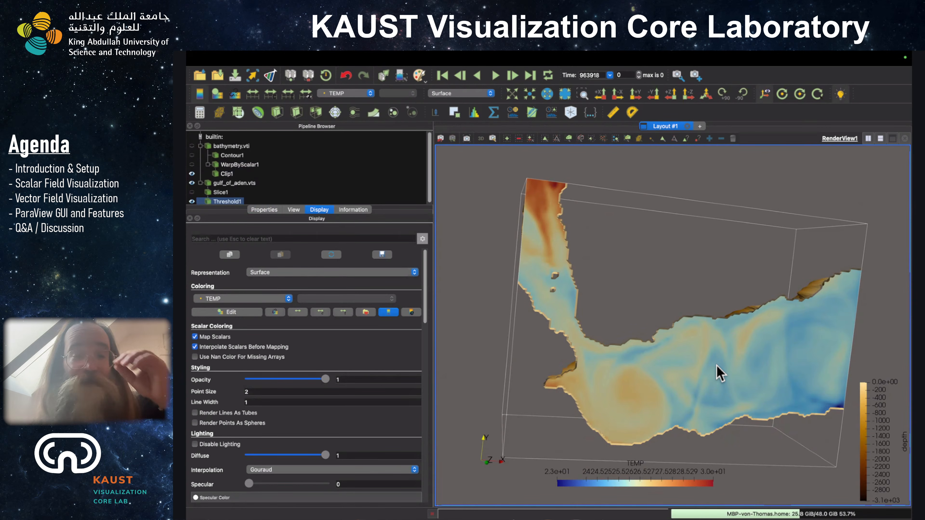
{"action": "left_click_drag", "start_coordinate": [745, 392], "coordinate": [660, 345]}
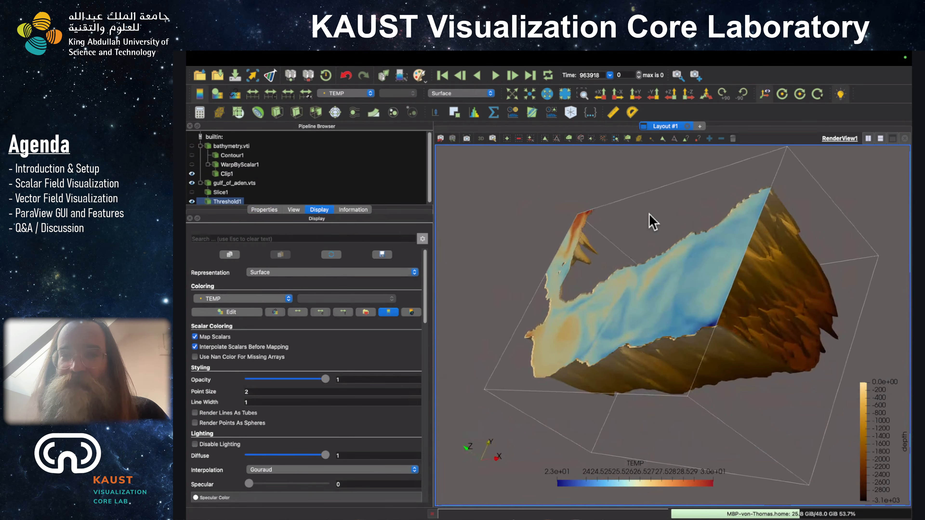
{"action": "left_click_drag", "start_coordinate": [734, 314], "coordinate": [682, 315]}
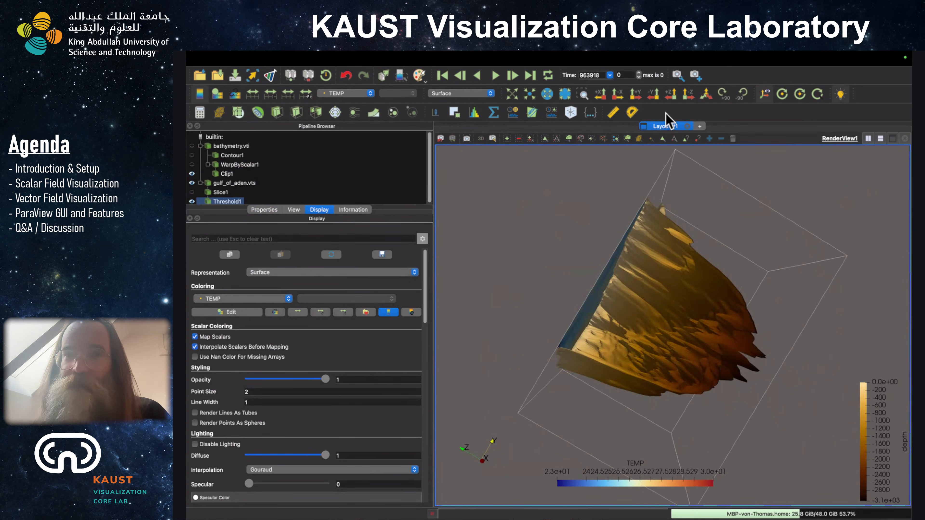
{"action": "left_click", "coordinate": [638, 96]}
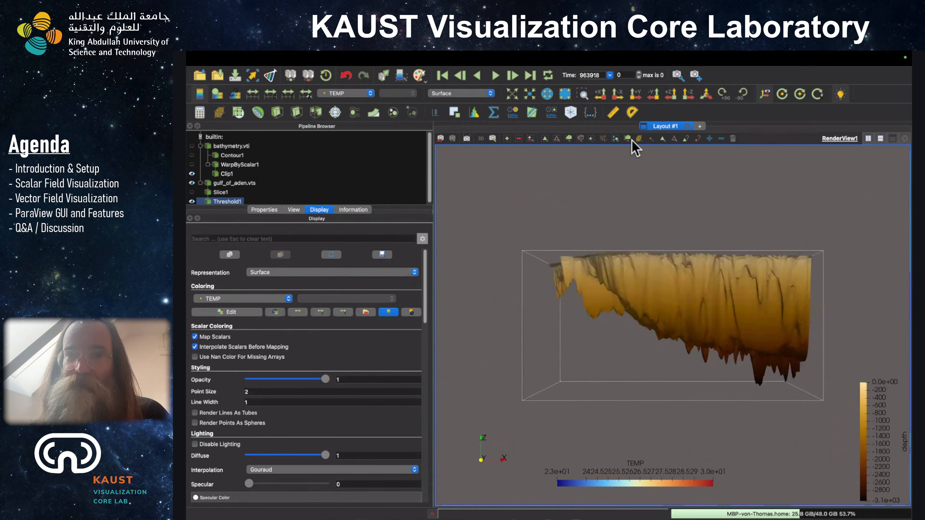
{"action": "left_click", "coordinate": [617, 93]}
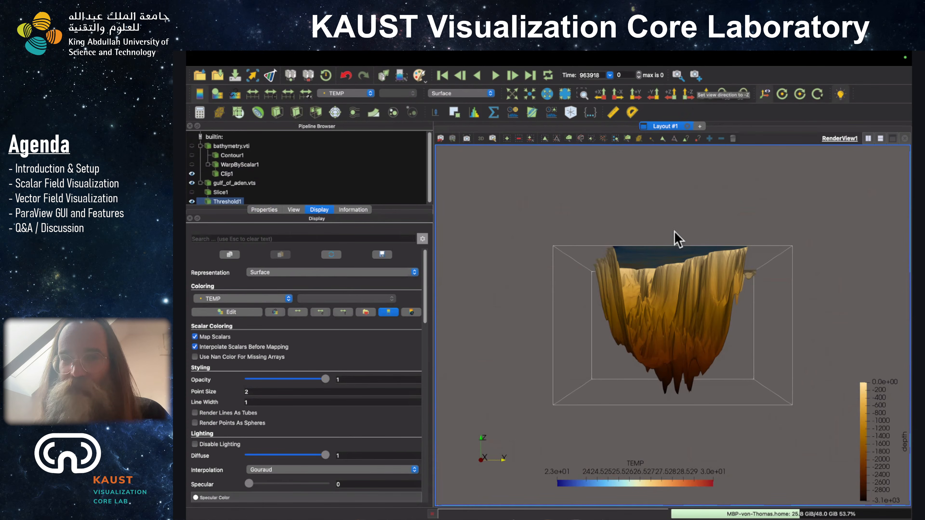
{"action": "left_click_drag", "start_coordinate": [745, 218], "coordinate": [630, 275]}
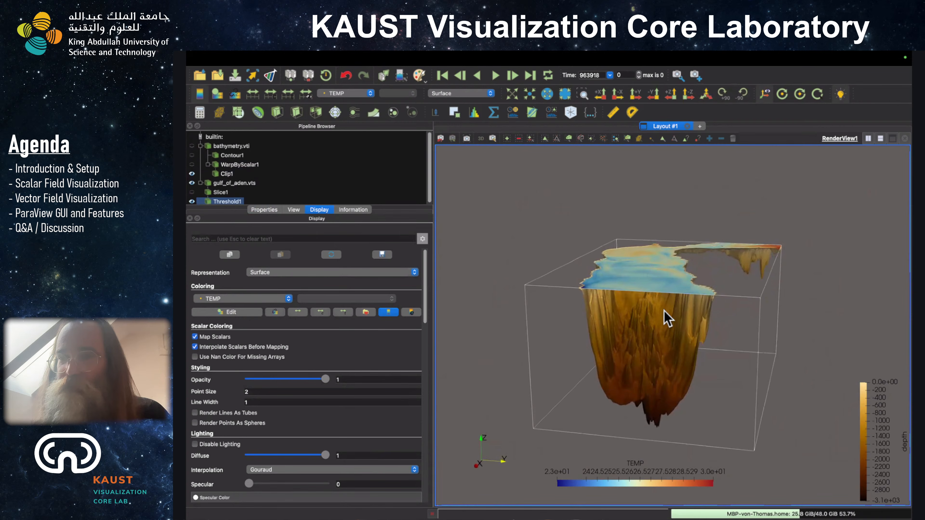
{"action": "left_click_drag", "start_coordinate": [667, 316], "coordinate": [667, 310]}
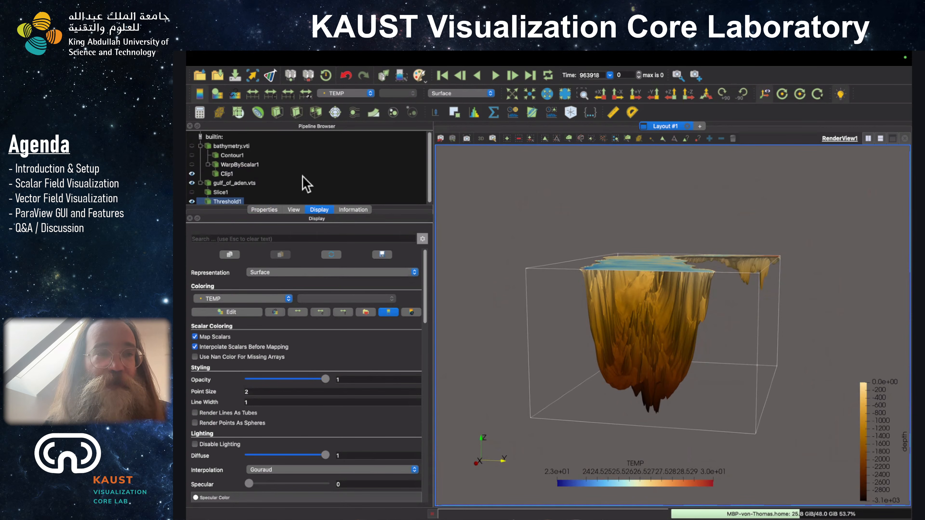
Start a new Slice filter on the gulf_of_aden.vts dataset.
{"action": "left_click", "coordinate": [221, 192]}
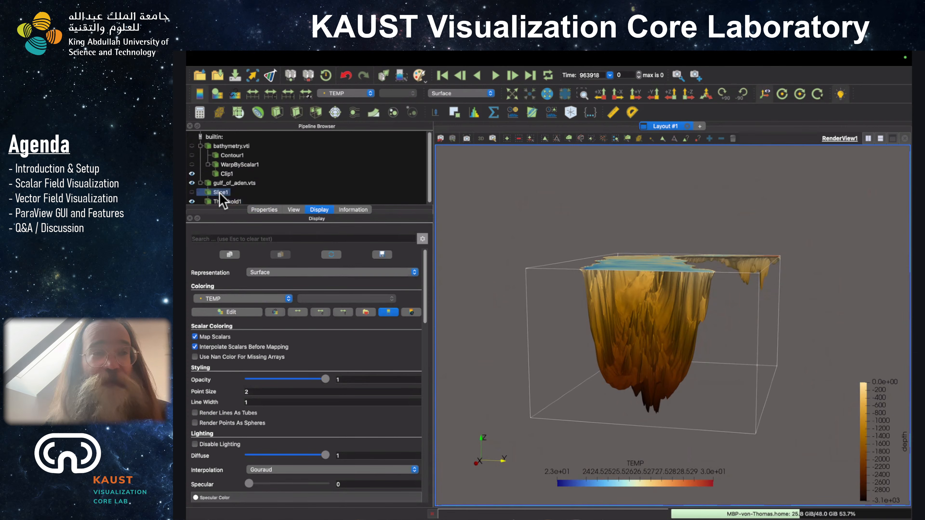
{"action": "left_click", "coordinate": [235, 184]}
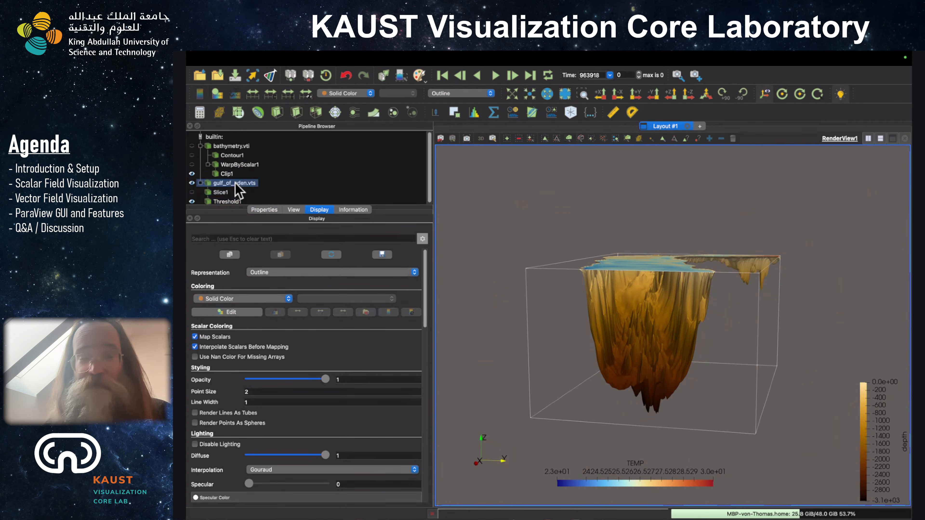
{"action": "left_click", "coordinate": [222, 193]}
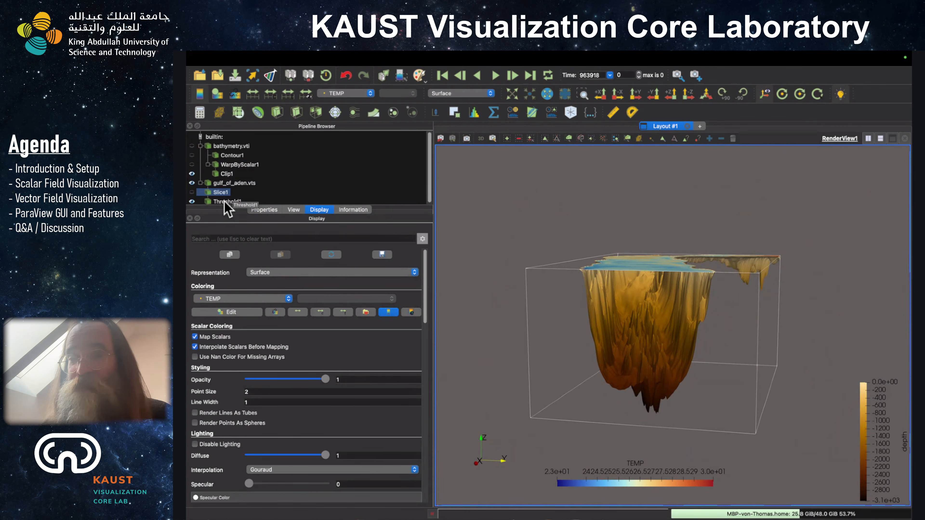
{"action": "left_click", "coordinate": [224, 184]}
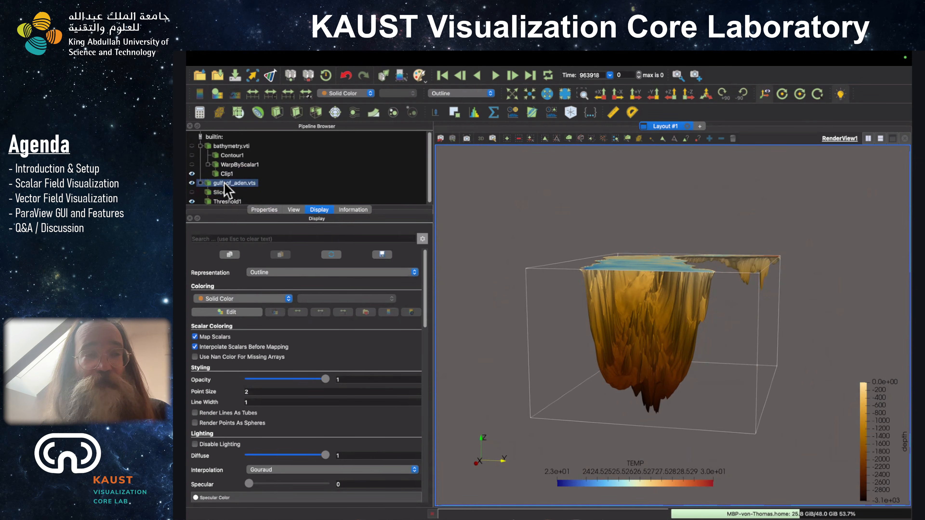
{"action": "right_click", "coordinate": [296, 113]}
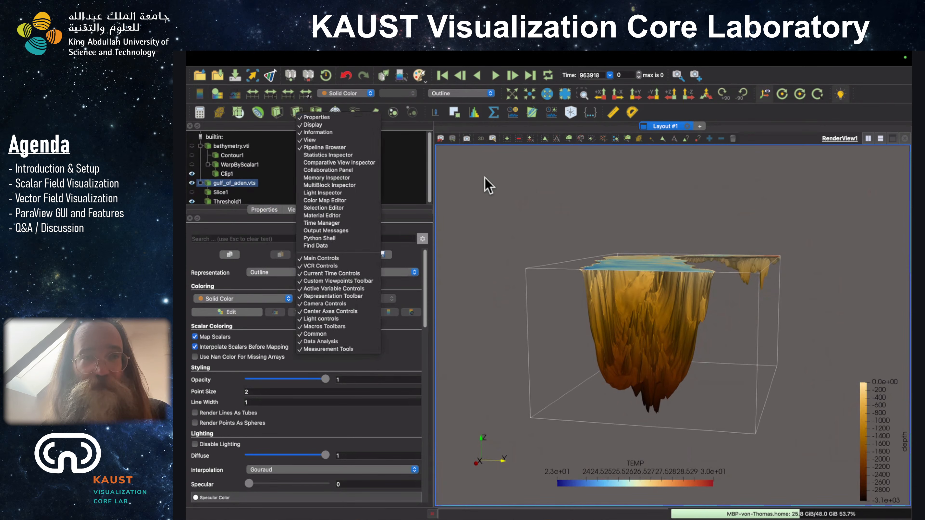
{"action": "left_click", "coordinate": [312, 125]}
{"action": "left_click", "coordinate": [297, 113]}
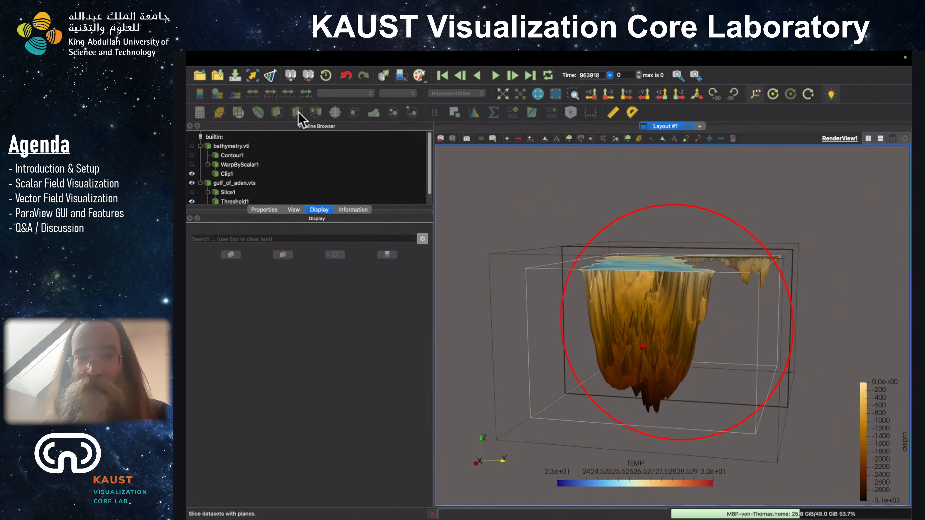
Shift the X-normal slice plane along the gulf to an X origin of about 49.11, apply the slice and hide the plane widget.
{"action": "left_click_drag", "start_coordinate": [507, 188], "coordinate": [554, 207]}
{"action": "left_click_drag", "start_coordinate": [717, 254], "coordinate": [781, 343]}
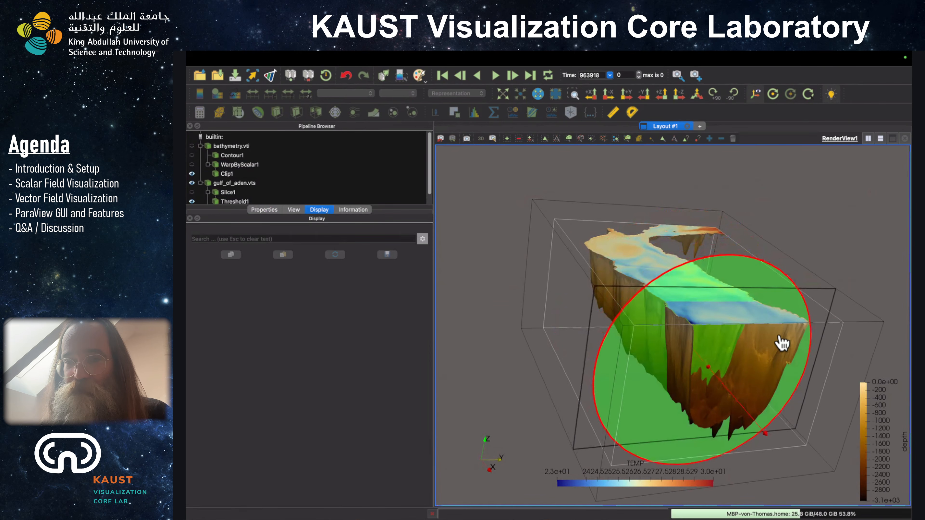
{"action": "left_click_drag", "start_coordinate": [772, 301], "coordinate": [788, 328]}
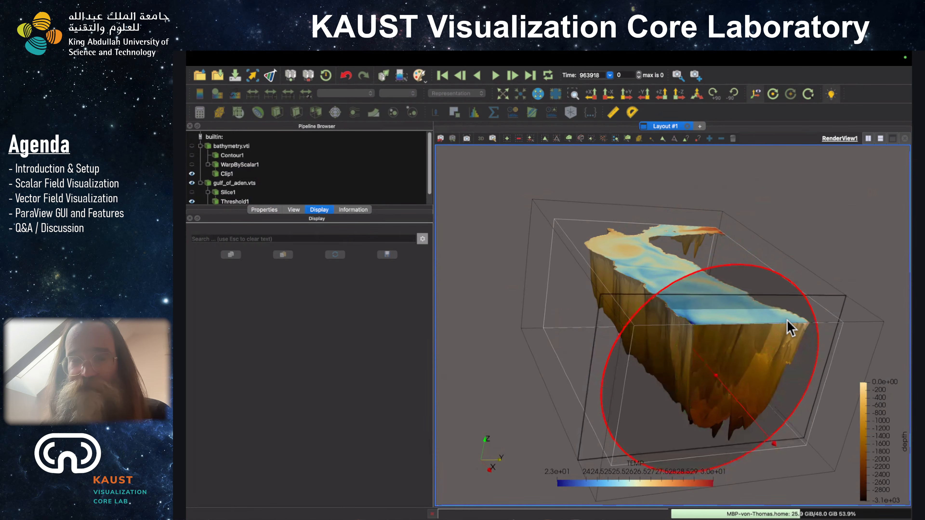
{"action": "left_click", "coordinate": [264, 211]}
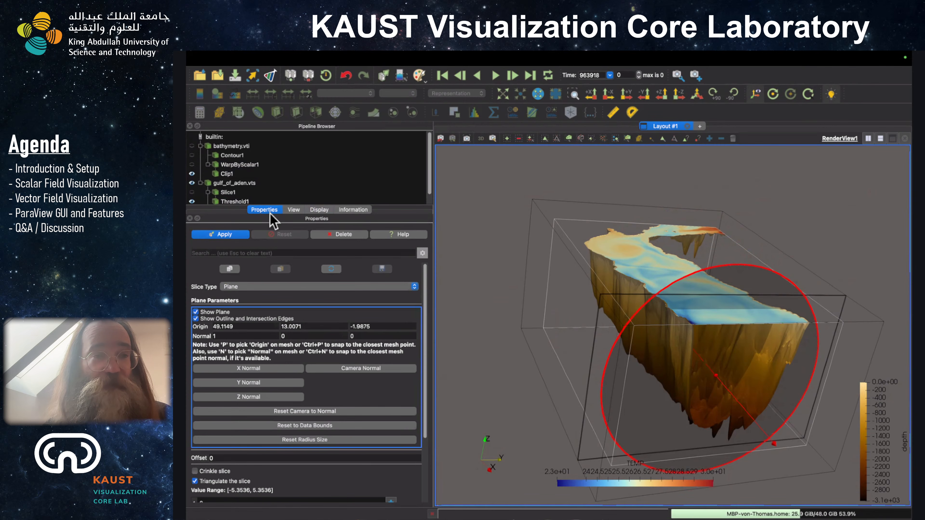
{"action": "left_click", "coordinate": [220, 235]}
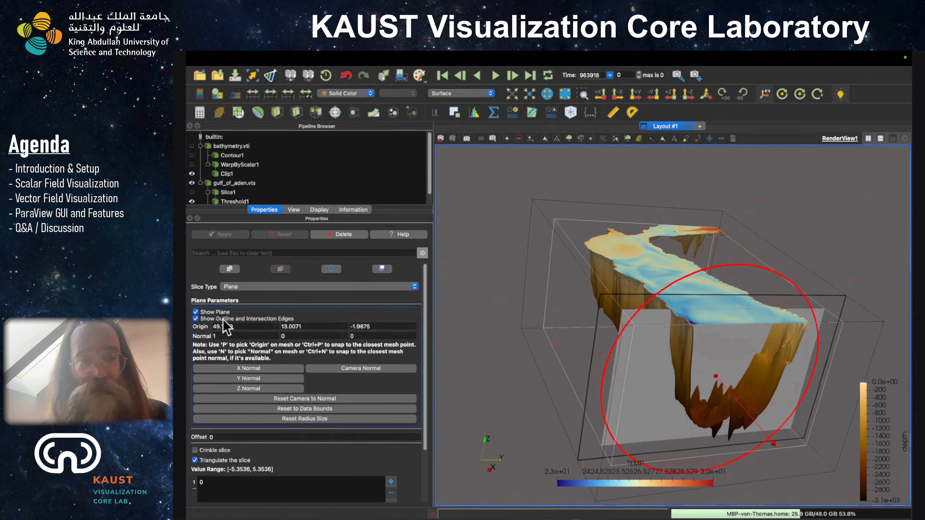
{"action": "left_click", "coordinate": [196, 312]}
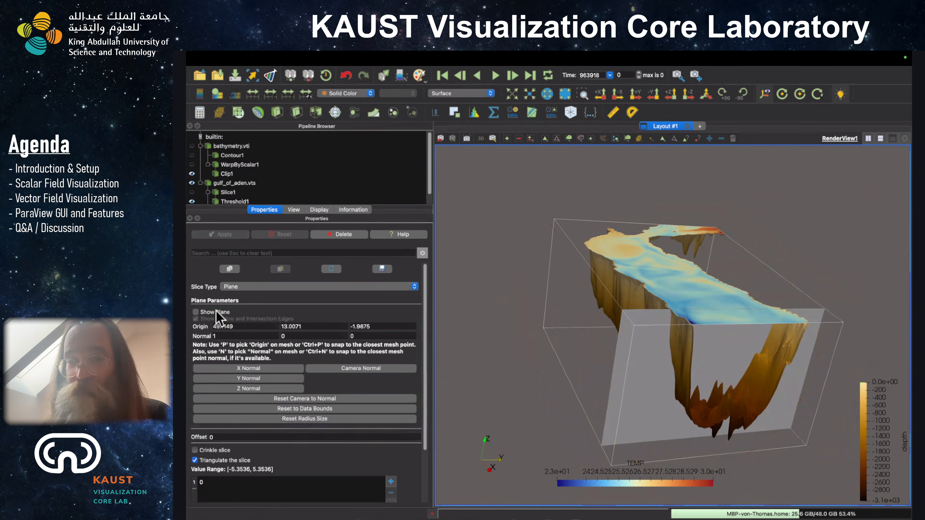
Color the new vertical slice by TEMP.
{"action": "left_click_drag", "start_coordinate": [769, 368], "coordinate": [736, 359]}
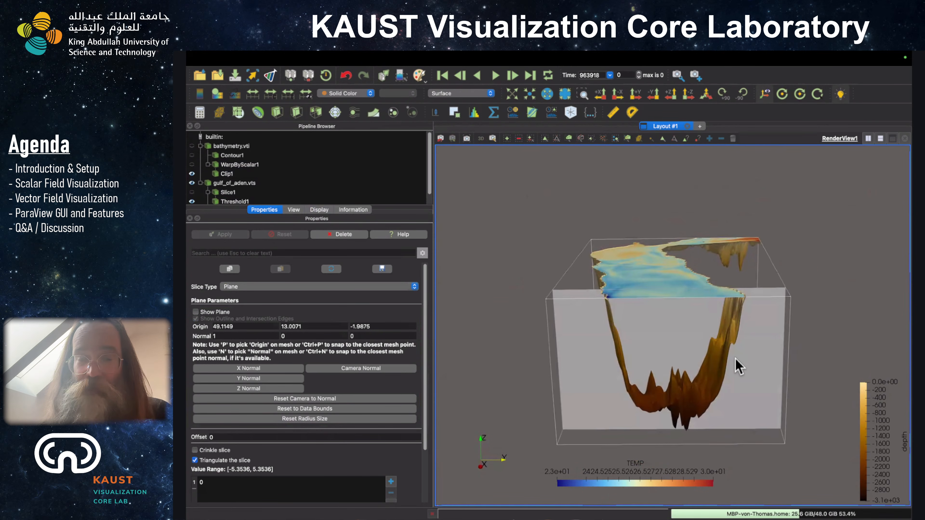
{"action": "left_click", "coordinate": [319, 210]}
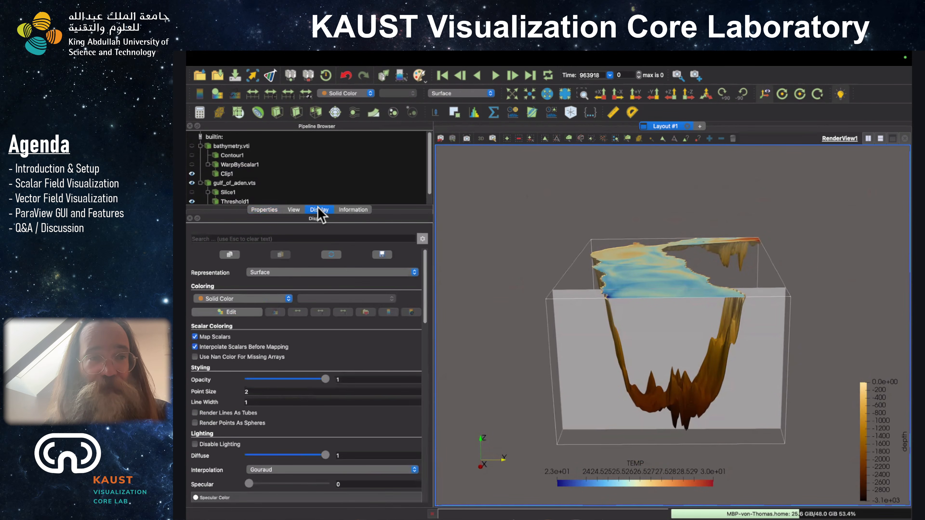
{"action": "left_click", "coordinate": [258, 298]}
{"action": "left_click", "coordinate": [248, 314]}
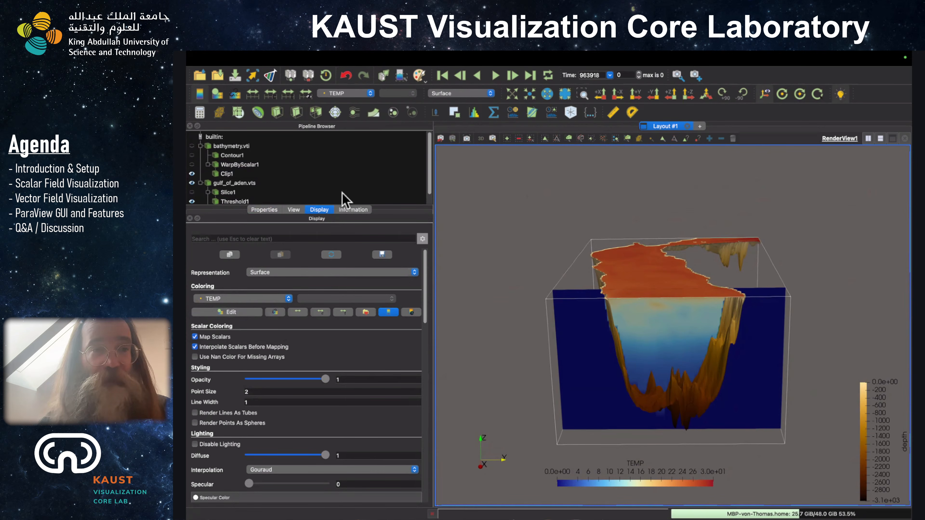
Add a Threshold filter to the vertical slice on SALT with a lower threshold of 1 and apply it.
{"action": "scroll", "coordinate": [333, 187], "scroll_direction": "down", "scroll_amount": 1}
{"action": "left_click", "coordinate": [235, 201]}
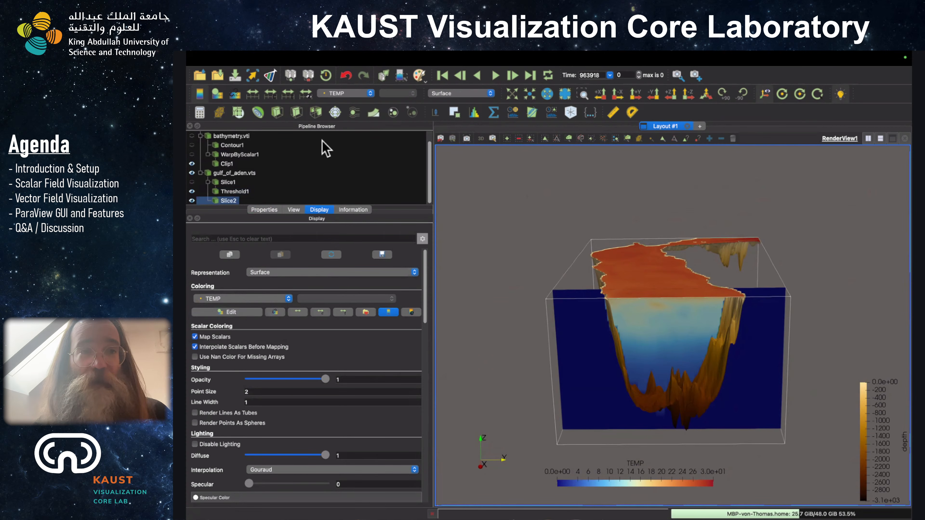
{"action": "left_click", "coordinate": [315, 113]}
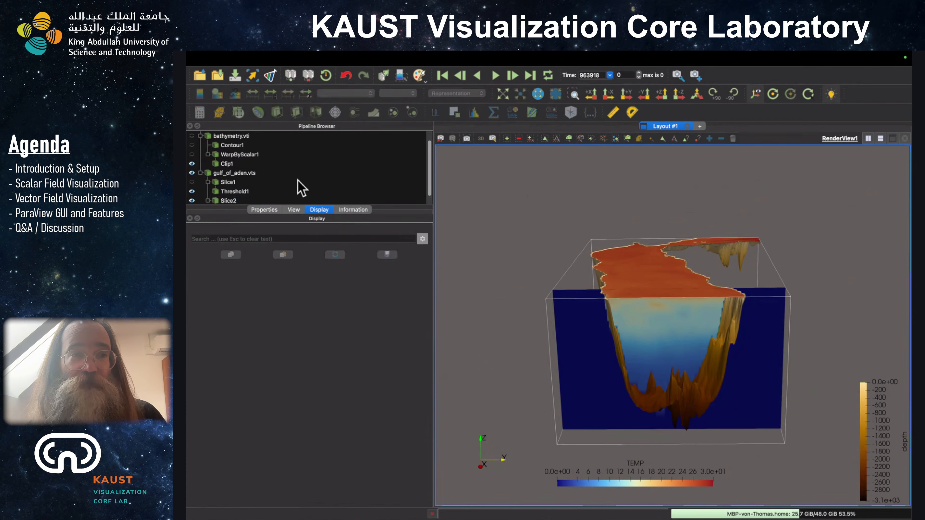
{"action": "left_click", "coordinate": [266, 210]}
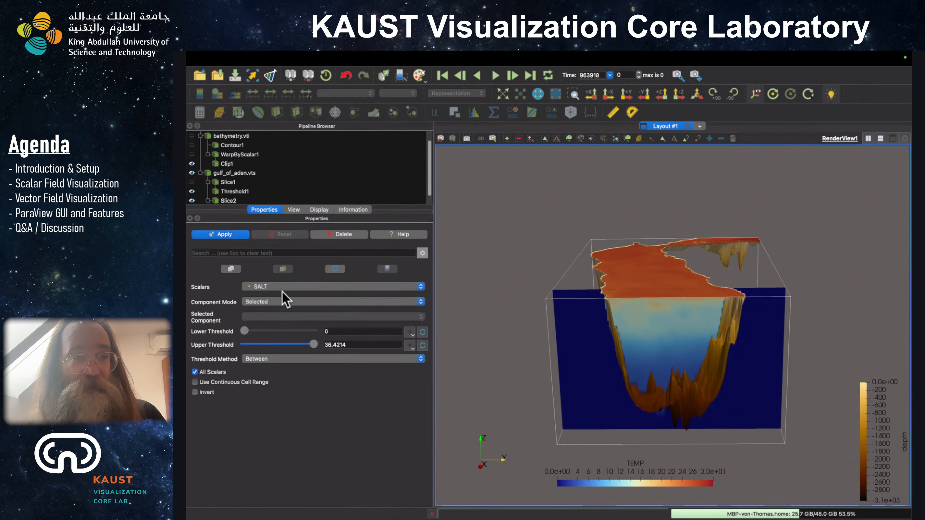
{"action": "left_click", "coordinate": [333, 331]}
{"action": "type", "text": "1"}
{"action": "key", "text": "Tab"}
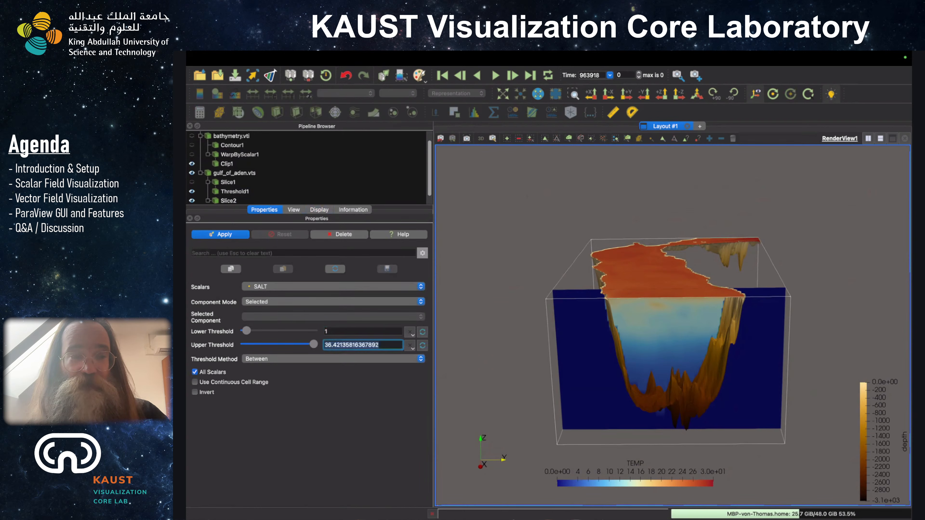
{"action": "left_click", "coordinate": [231, 234]}
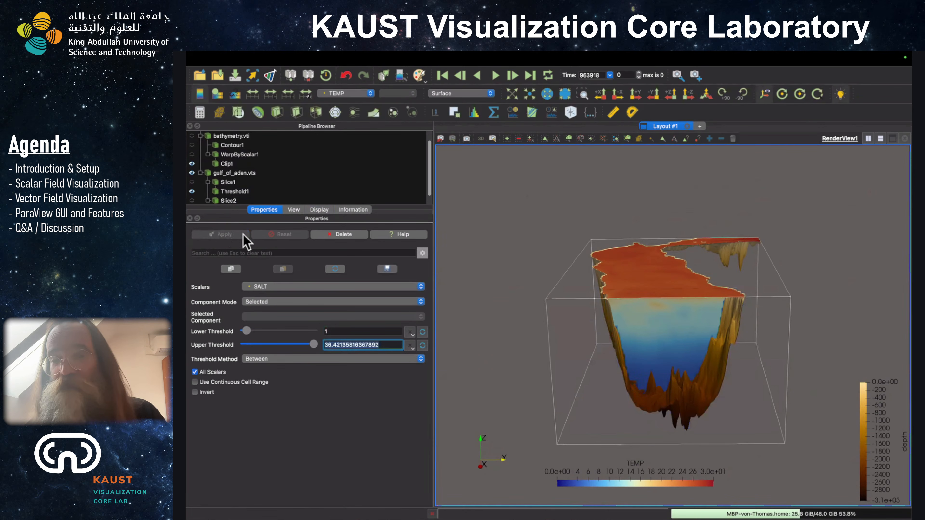
Rescale the TEMP colors to the data range of the thresholded vertical slice.
{"action": "left_click_drag", "start_coordinate": [800, 346], "coordinate": [785, 343]}
{"action": "scroll", "coordinate": [788, 352], "scroll_direction": "up", "scroll_amount": 3}
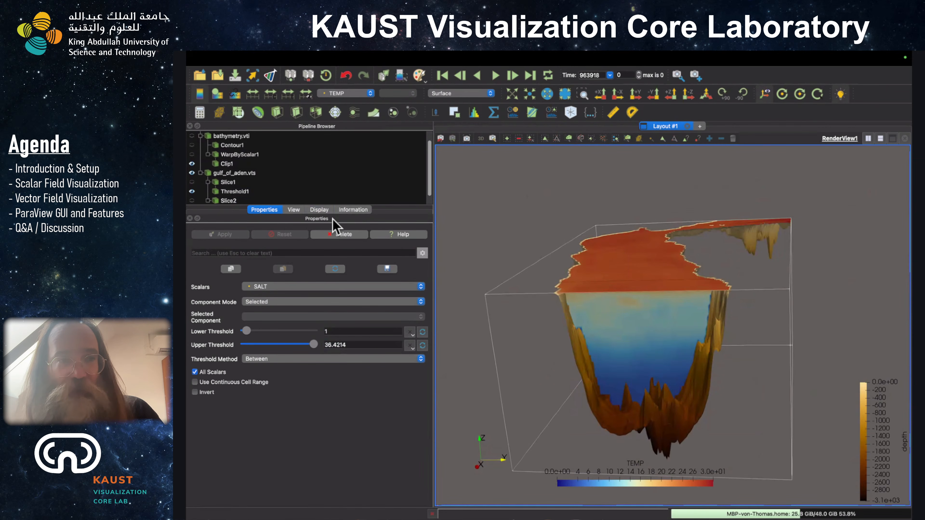
{"action": "left_click", "coordinate": [319, 210]}
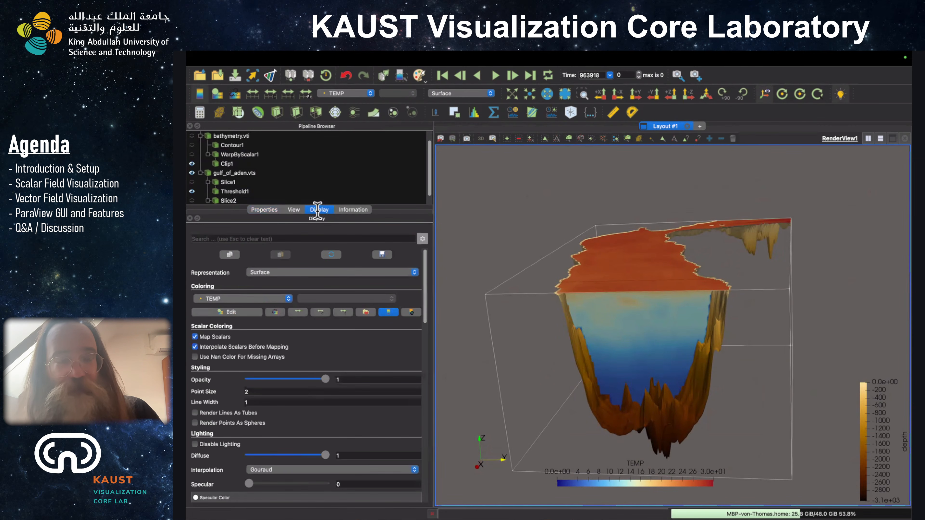
{"action": "left_click", "coordinate": [298, 312]}
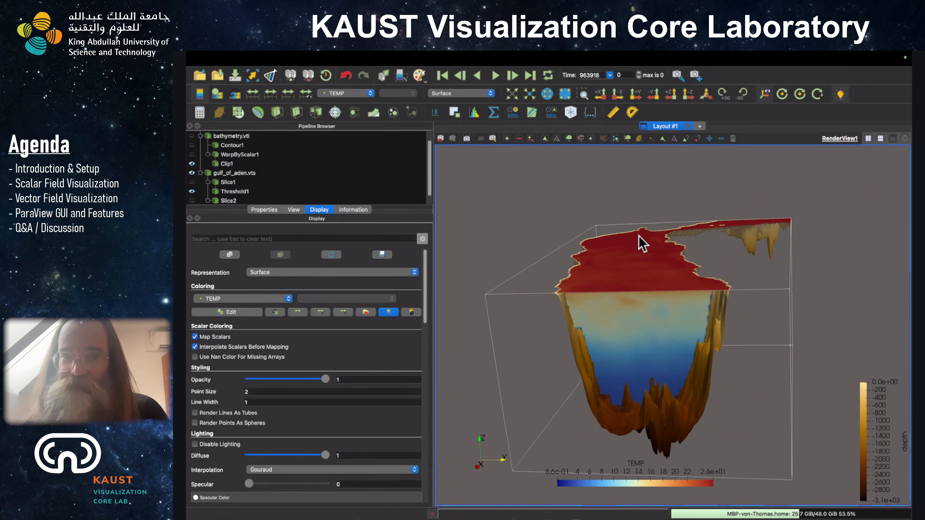
Examine the recolored sea surface from above and the vertical temperature cross-section up close from the side.
{"action": "left_click_drag", "start_coordinate": [617, 262], "coordinate": [637, 309]}
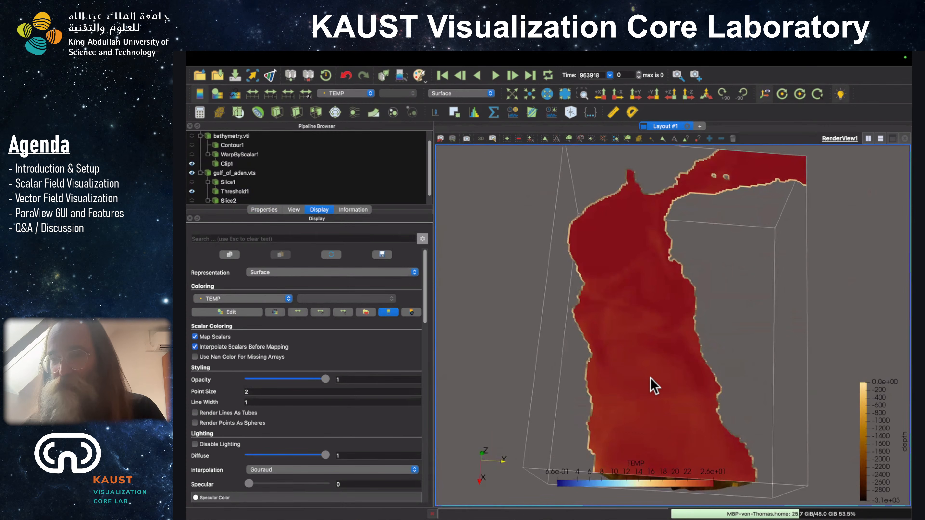
{"action": "left_click_drag", "start_coordinate": [710, 401], "coordinate": [713, 277]}
{"action": "left_click_drag", "start_coordinate": [716, 237], "coordinate": [643, 337]}
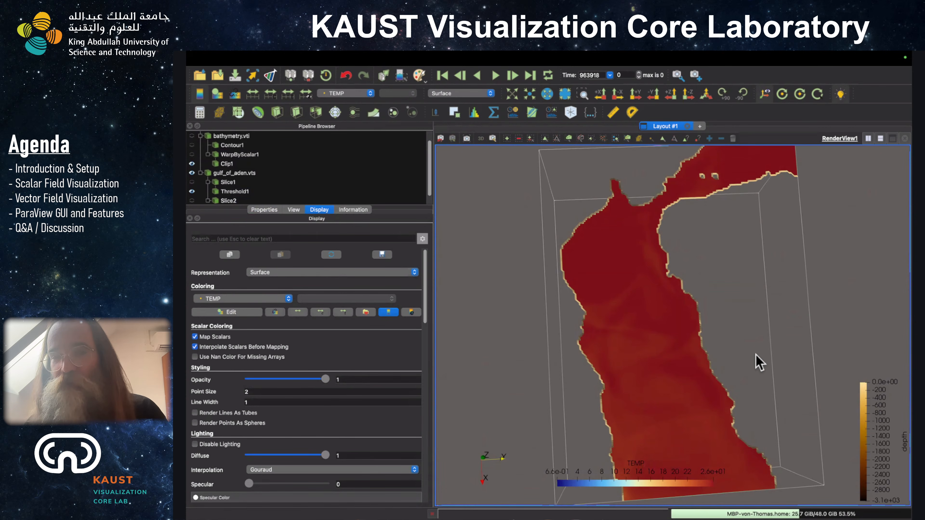
{"action": "left_click_drag", "start_coordinate": [759, 375], "coordinate": [708, 305]}
{"action": "scroll", "coordinate": [766, 316], "scroll_direction": "up", "scroll_amount": 5}
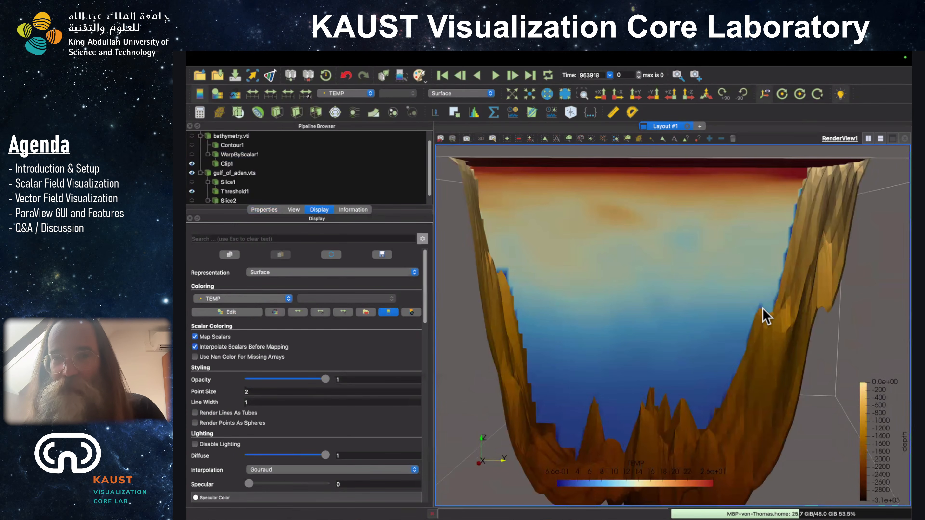
{"action": "scroll", "coordinate": [767, 317], "scroll_direction": "down", "scroll_amount": 2}
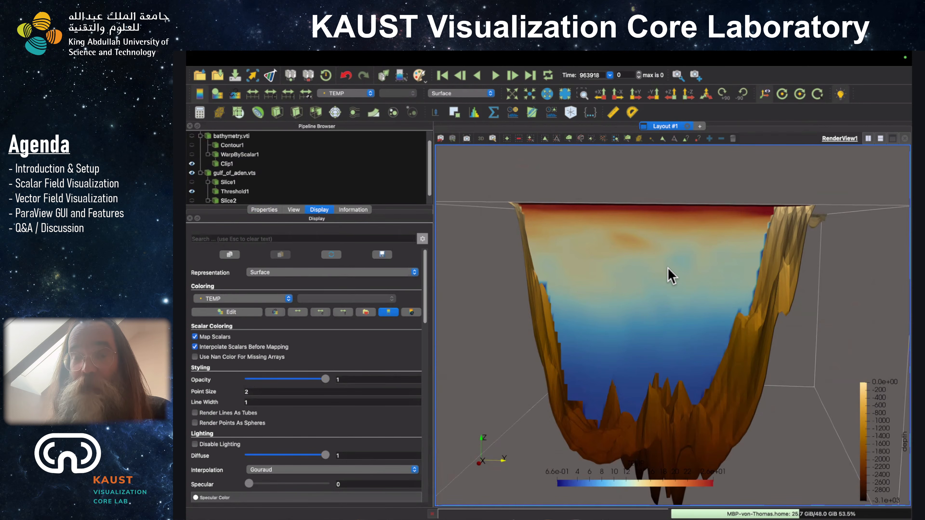
{"action": "left_click_drag", "start_coordinate": [669, 278], "coordinate": [670, 279]}
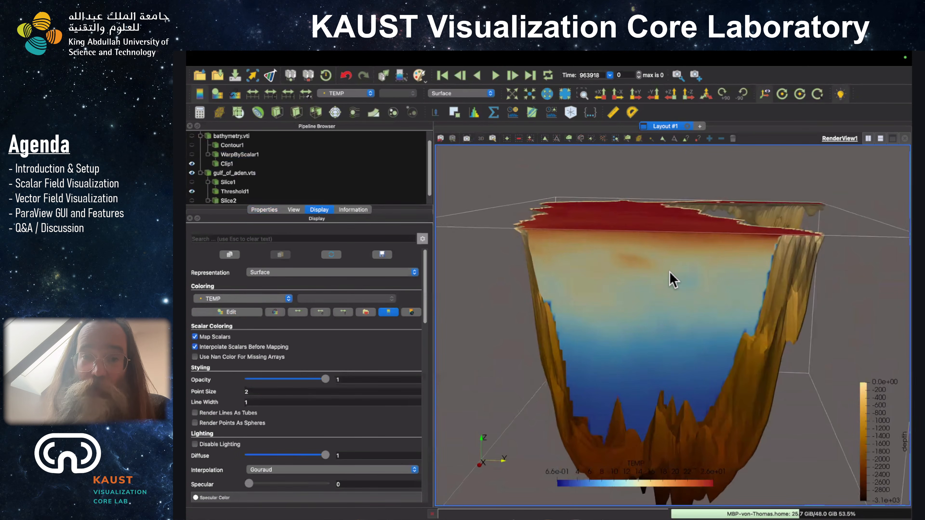
Start a Contour filter on the thresholded vertical slice and contour it by TEMP.
{"action": "scroll", "coordinate": [431, 200], "scroll_direction": "down", "scroll_amount": 1}
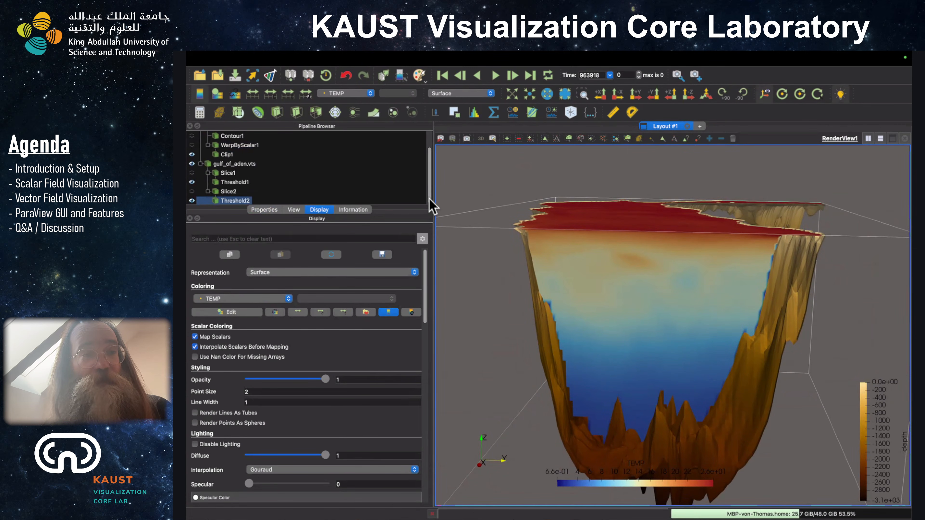
{"action": "left_click", "coordinate": [258, 111]}
{"action": "left_click", "coordinate": [265, 210]}
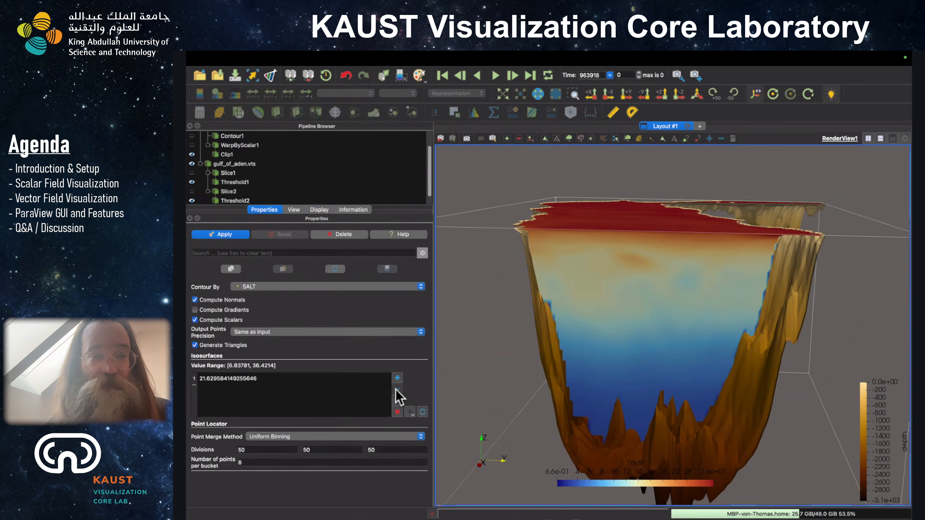
{"action": "left_click", "coordinate": [314, 287]}
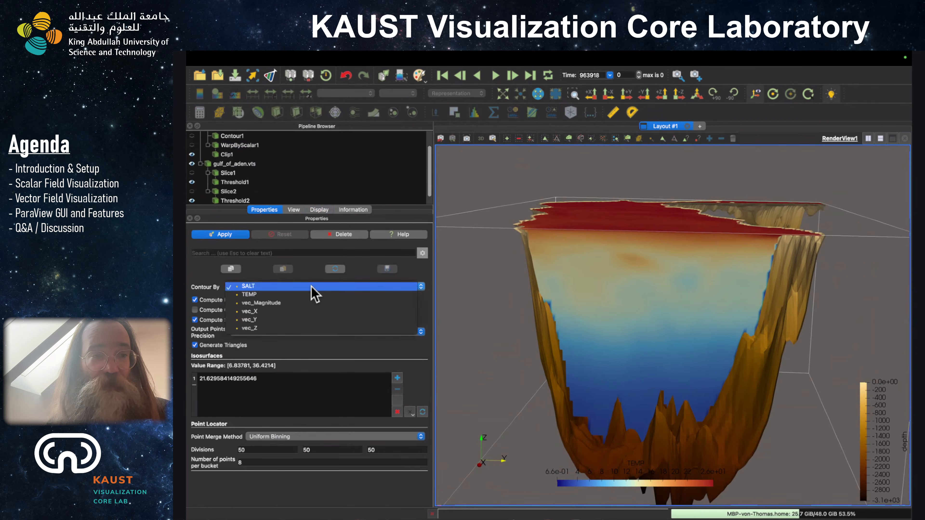
{"action": "left_click", "coordinate": [304, 294]}
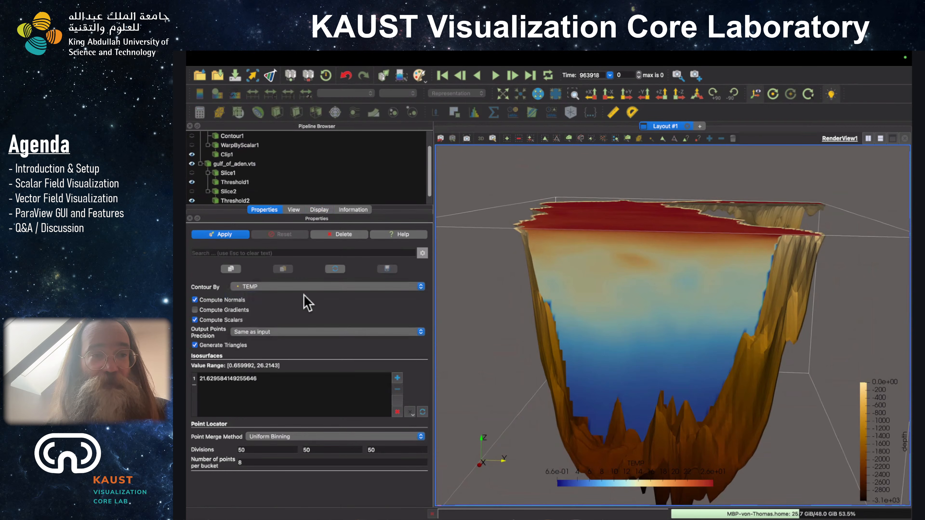
Replace the default isovalue with a linear series of 20 samples over the TEMP range and apply the contour.
{"action": "left_click", "coordinate": [275, 379]}
{"action": "left_click", "coordinate": [398, 389]}
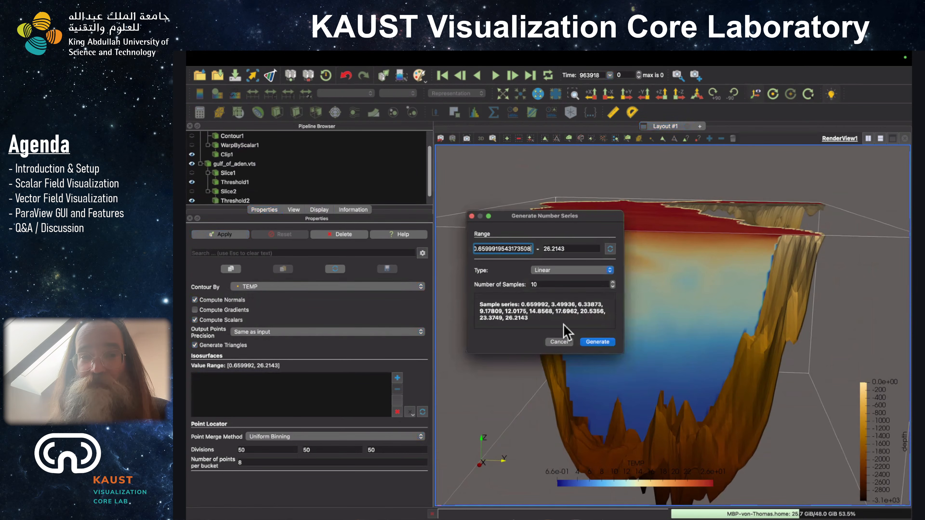
{"action": "left_click", "coordinate": [548, 284]}
{"action": "key", "text": "BackSpace"}
{"action": "key", "text": "BackSpace"}
{"action": "type", "text": "20"}
{"action": "left_click", "coordinate": [599, 343]}
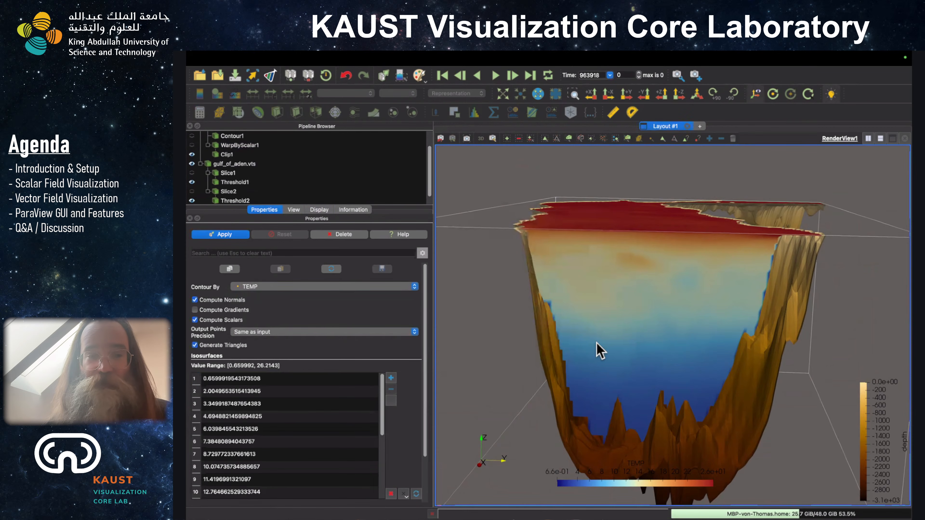
{"action": "left_click", "coordinate": [234, 240]}
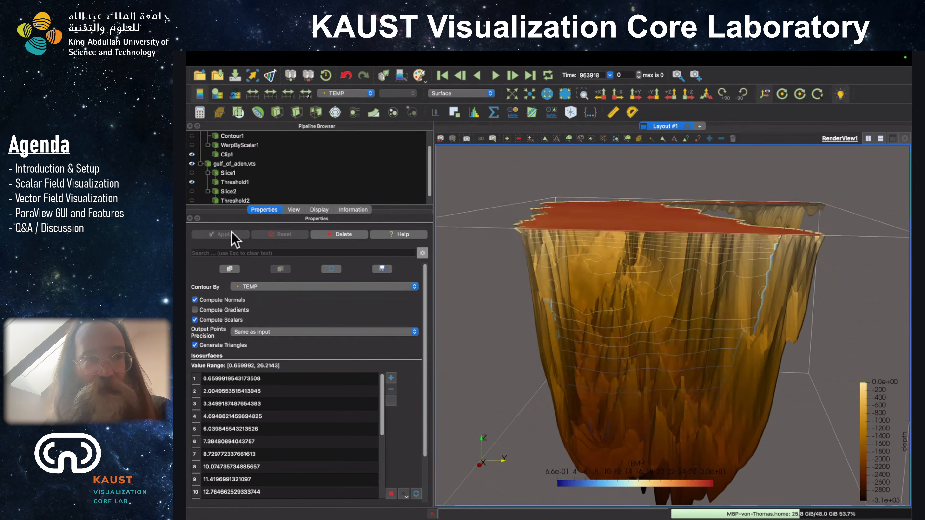
{"action": "scroll", "coordinate": [285, 186], "scroll_direction": "down", "scroll_amount": 1}
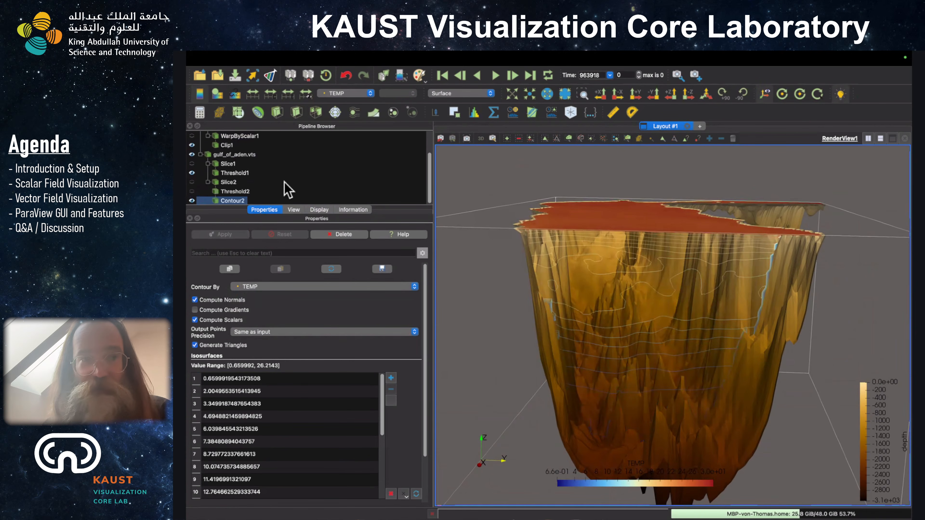
Hide the thresholded vertical slice, its TEMP contour lines and the thresholded surface slice, leaving the clipped bathymetry and data outline displayed.
{"action": "left_click", "coordinate": [192, 191]}
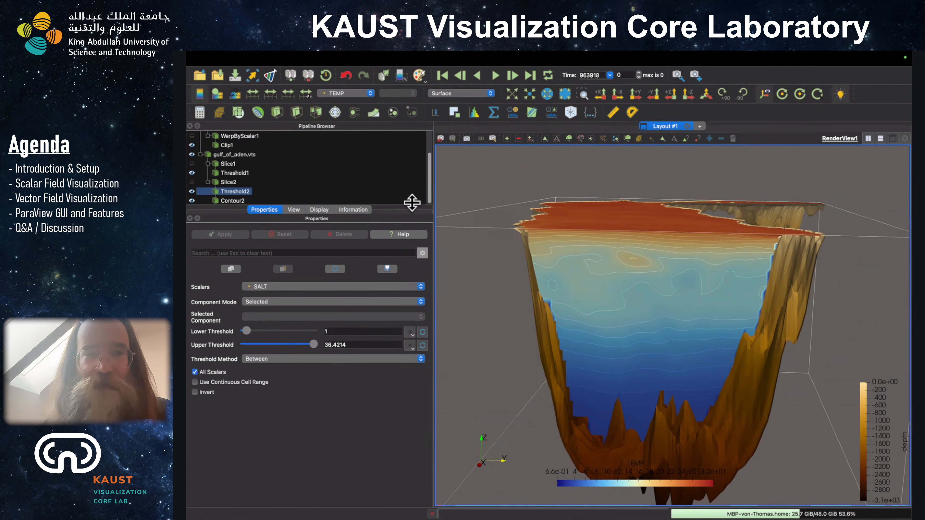
{"action": "left_click", "coordinate": [191, 191]}
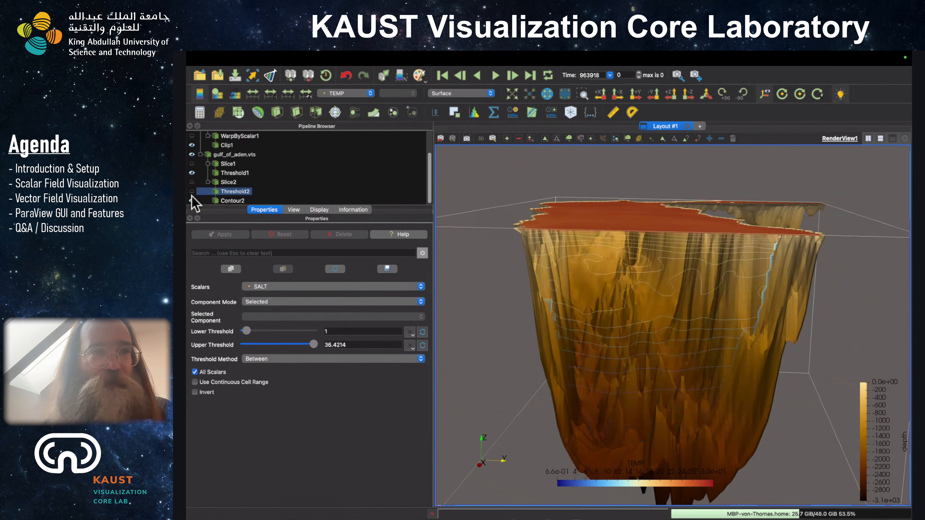
{"action": "left_click", "coordinate": [192, 201]}
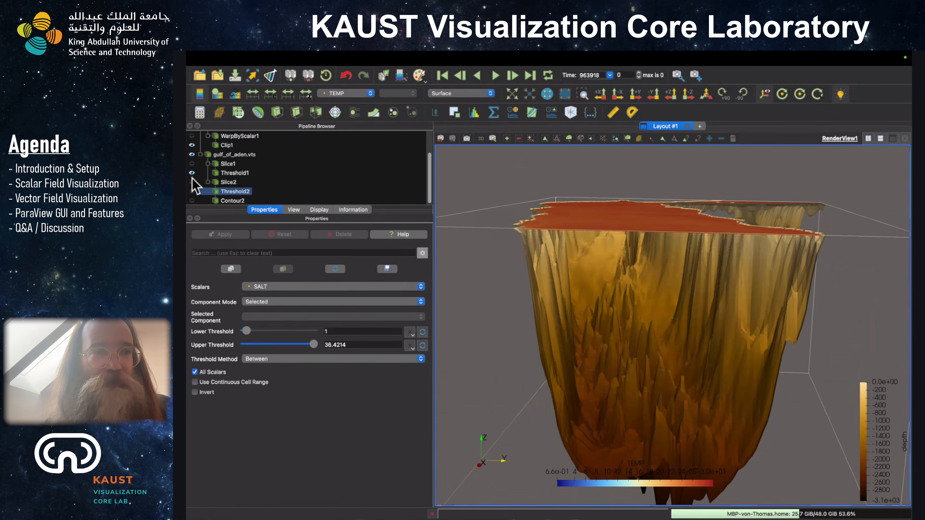
{"action": "left_click", "coordinate": [192, 173]}
{"action": "scroll", "coordinate": [239, 166], "scroll_direction": "up", "scroll_amount": 3}
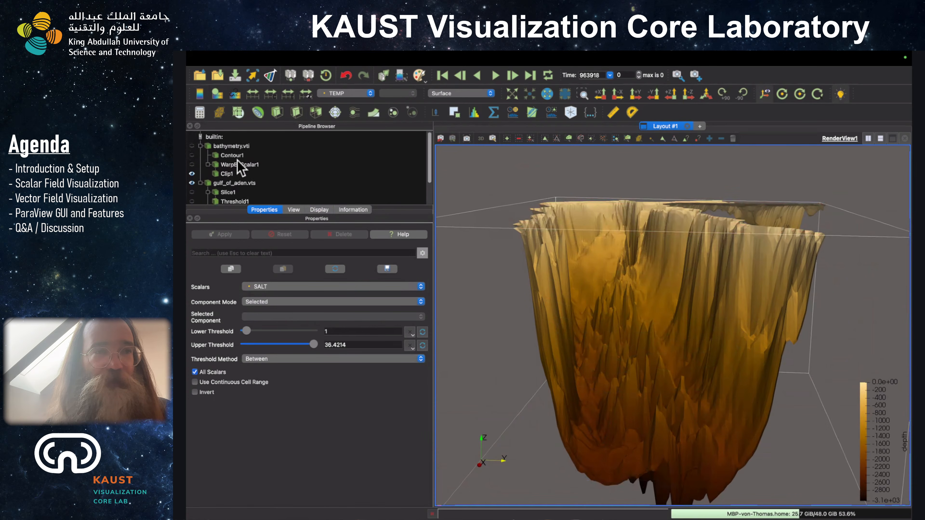
Start a Contour filter on the full gulf_of_aden.vts volume and contour it by TEMP.
{"action": "left_click", "coordinate": [233, 183]}
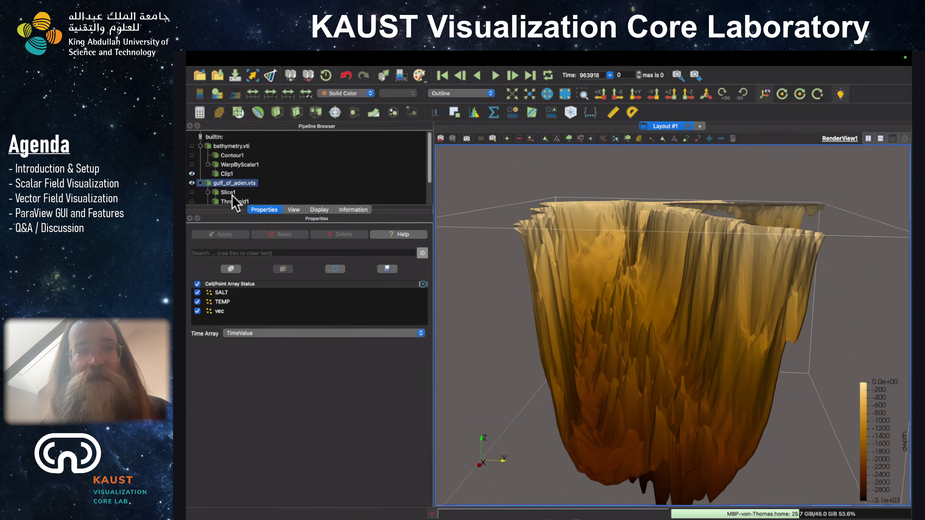
{"action": "left_click", "coordinate": [230, 192]}
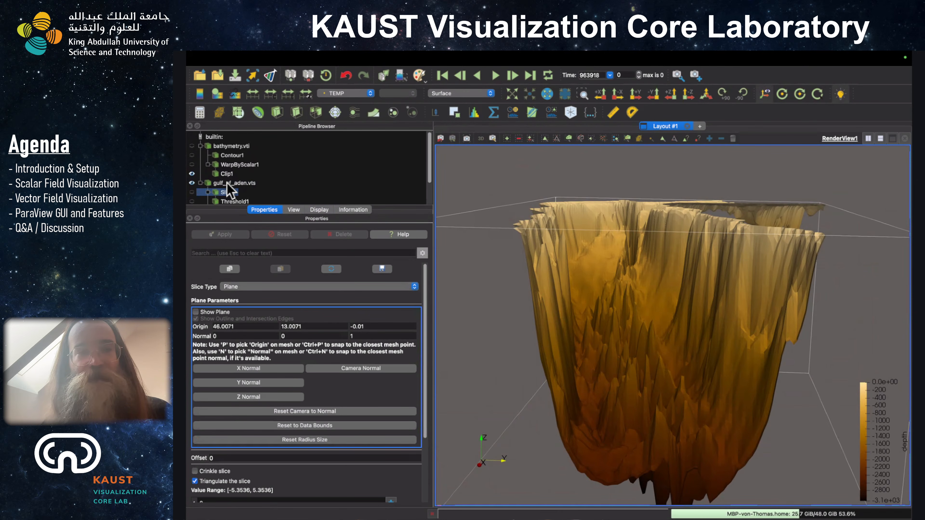
{"action": "left_click", "coordinate": [227, 184]}
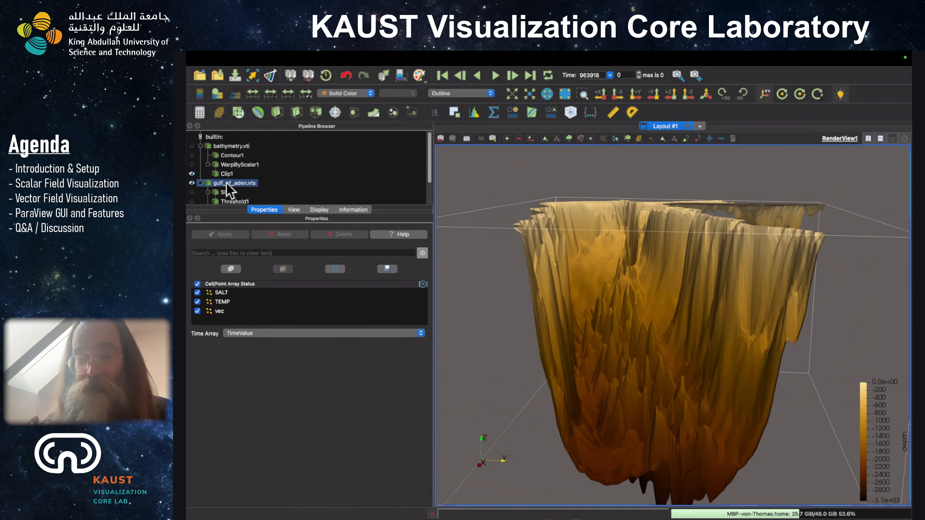
{"action": "left_click", "coordinate": [258, 113]}
{"action": "left_click", "coordinate": [257, 288]}
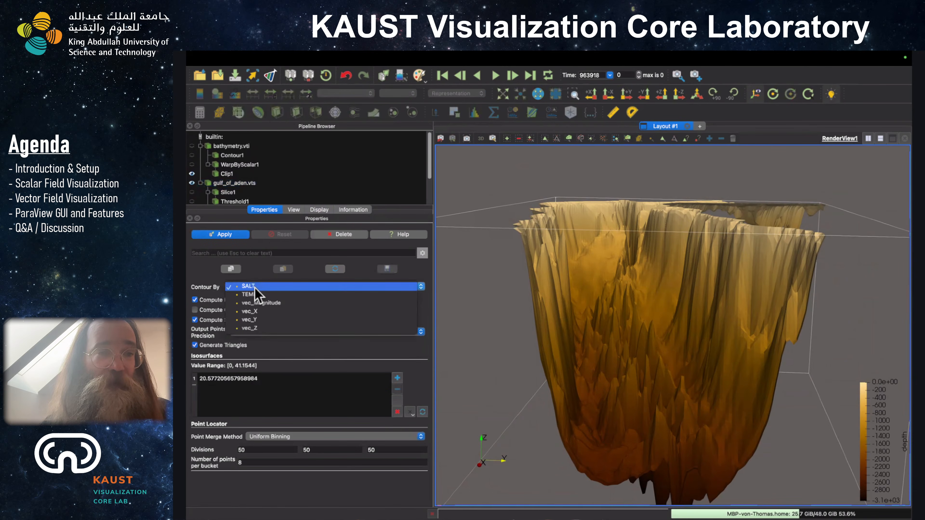
{"action": "left_click", "coordinate": [255, 295]}
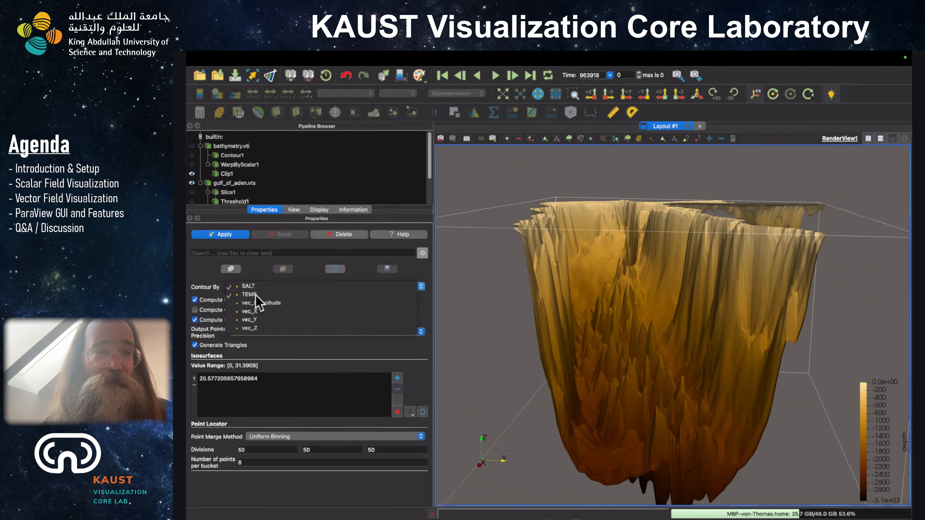
Replace the default isovalue with 30, apply the contour and inspect the basin for the TEMP isosurface.
{"action": "double_click", "coordinate": [253, 379]}
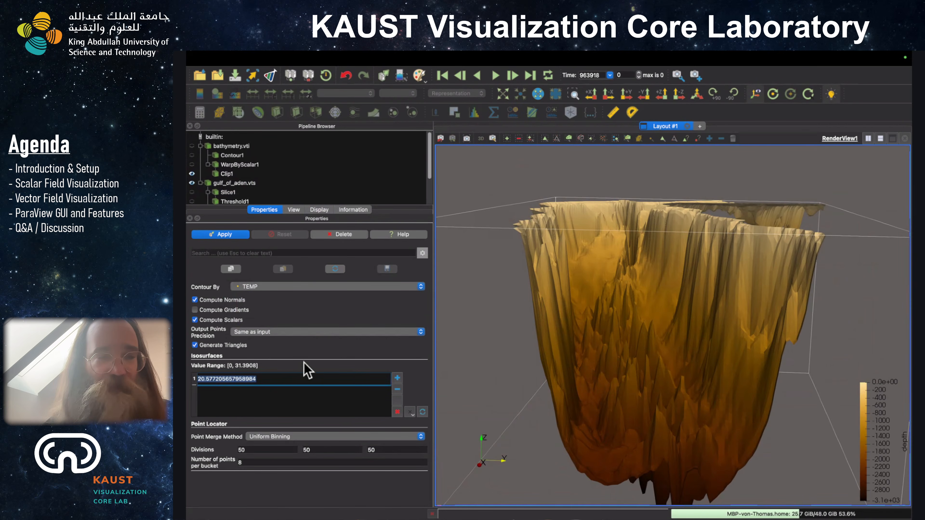
{"action": "left_click", "coordinate": [302, 349]}
{"action": "mouse_move", "coordinate": [273, 375]}
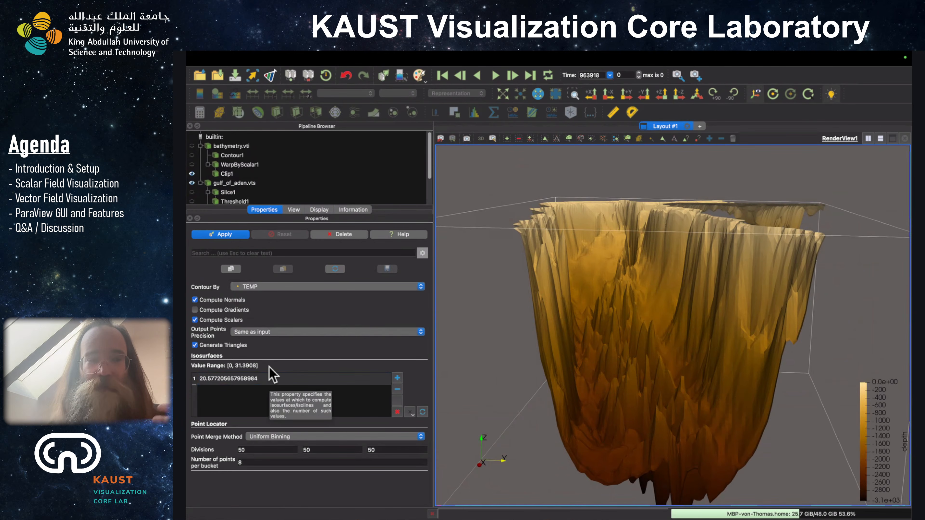
{"action": "left_click", "coordinate": [258, 380]}
{"action": "double_click", "coordinate": [255, 379]}
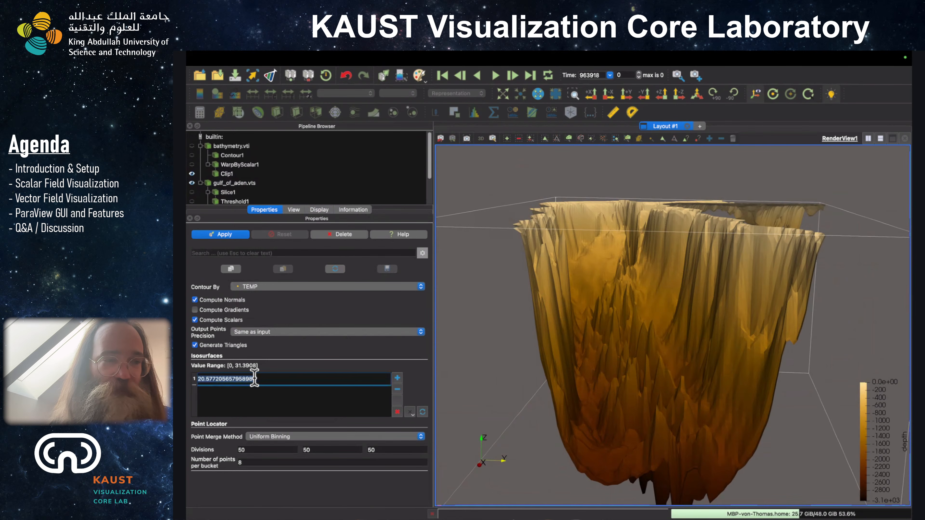
{"action": "type", "text": "30"}
{"action": "key", "text": "Return"}
{"action": "left_click", "coordinate": [234, 235]}
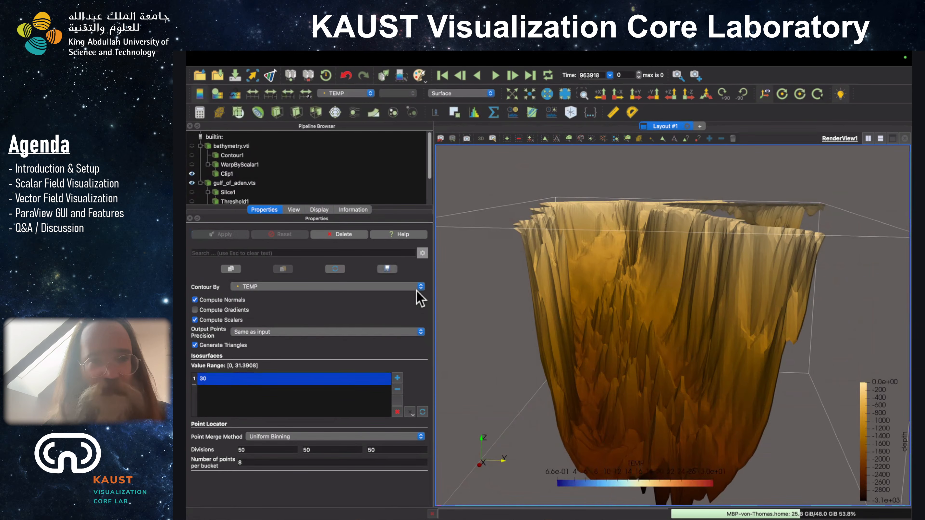
{"action": "left_click_drag", "start_coordinate": [499, 353], "coordinate": [518, 372]}
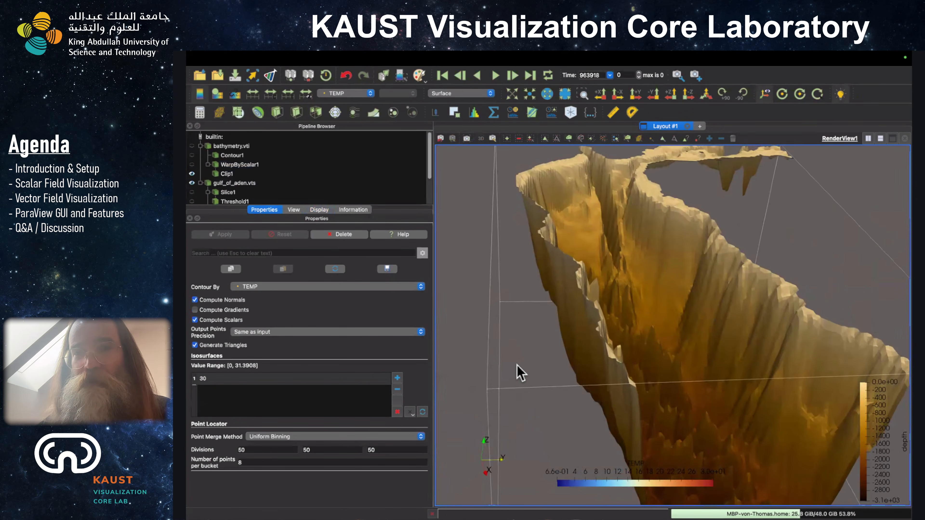
Set the TEMP isovalue to 25, apply it and view the isosurface from the side.
{"action": "double_click", "coordinate": [244, 381]}
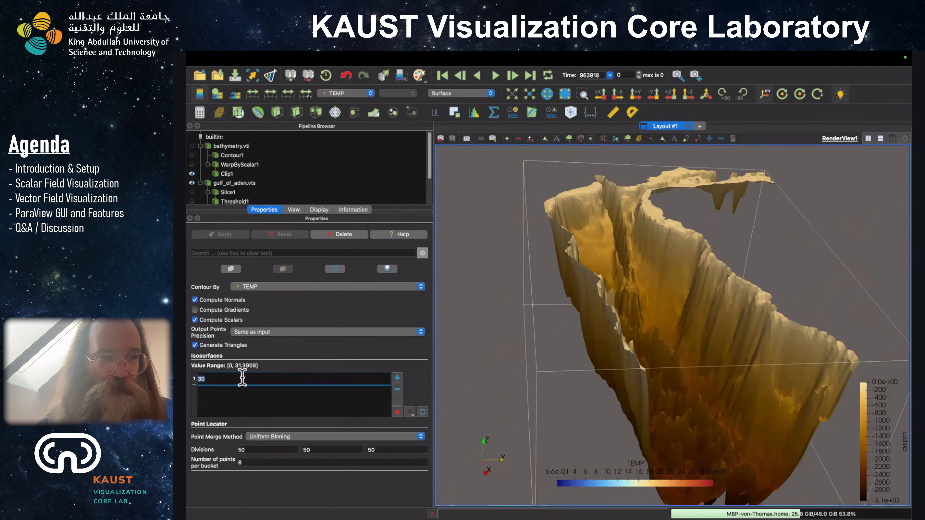
{"action": "type", "text": "25"}
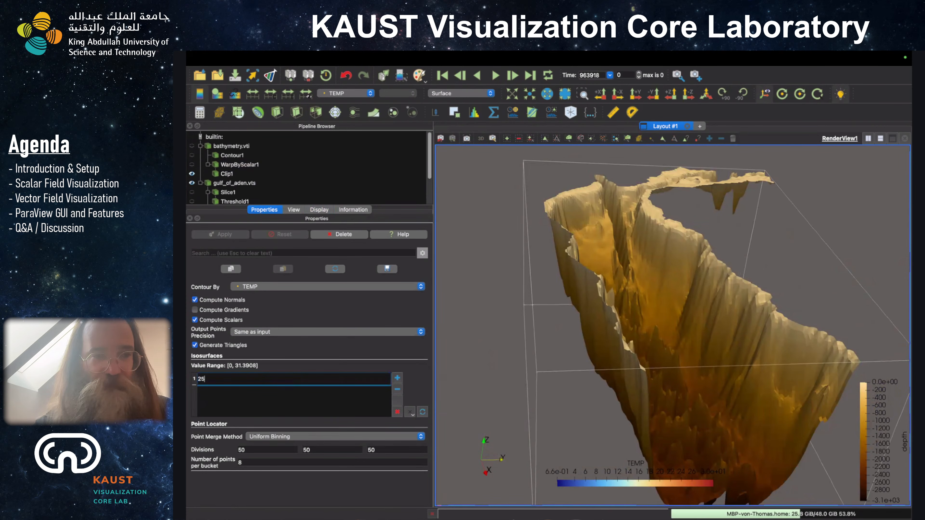
{"action": "key", "text": "Return"}
{"action": "left_click", "coordinate": [223, 235]}
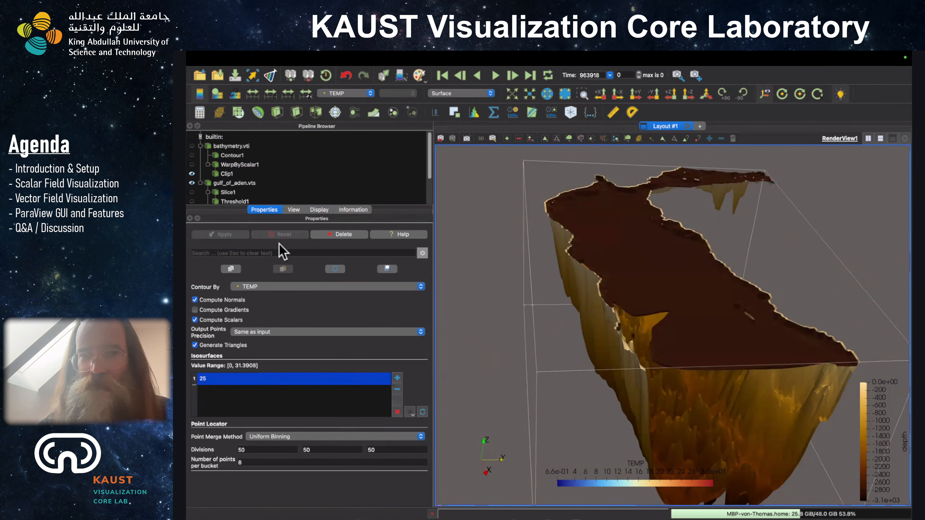
{"action": "mouse_move", "coordinate": [599, 351]}
{"action": "left_mouse_down"}
{"action": "mouse_move", "coordinate": [616, 351]}
{"action": "mouse_move", "coordinate": [611, 328]}
{"action": "mouse_move", "coordinate": [627, 352]}
{"action": "mouse_move", "coordinate": [614, 341]}
{"action": "left_mouse_up"}
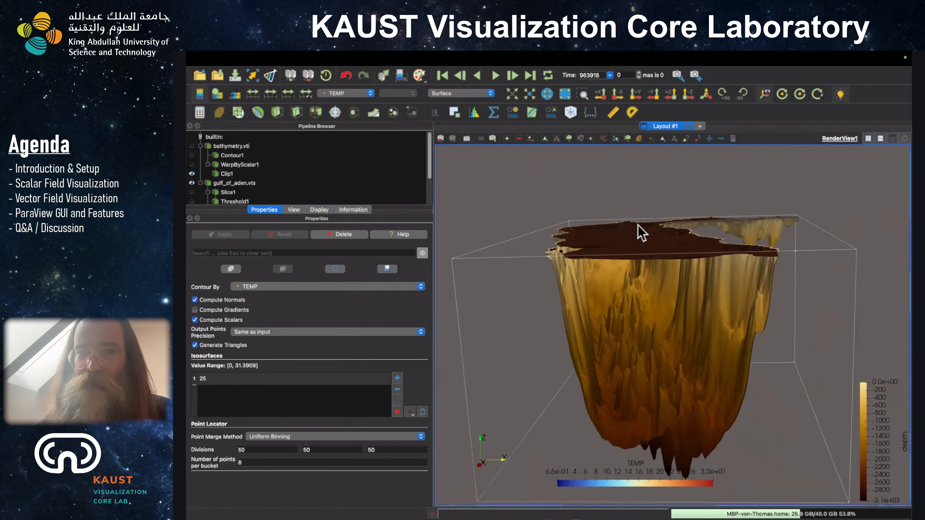
{"action": "mouse_move", "coordinate": [643, 252]}
{"action": "left_mouse_down"}
{"action": "mouse_move", "coordinate": [640, 244]}
{"action": "mouse_move", "coordinate": [642, 255]}
{"action": "left_mouse_up"}
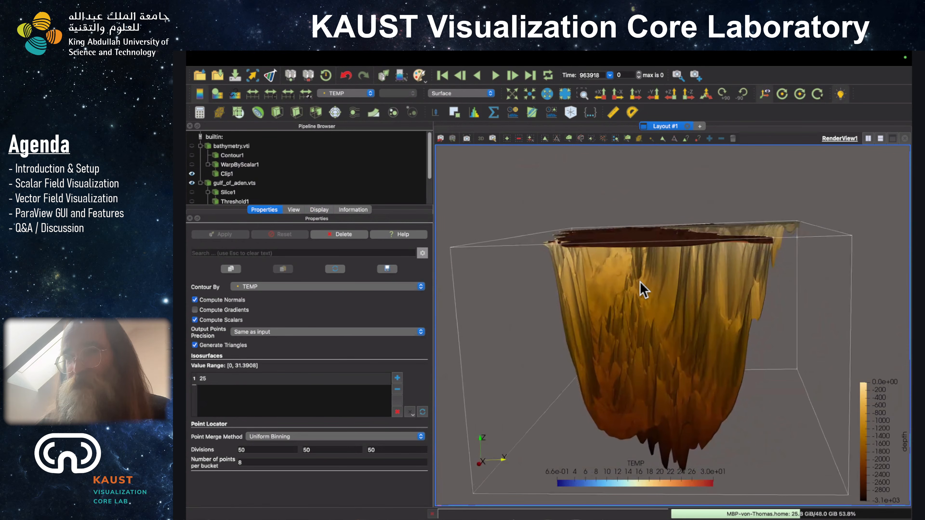
Set the TEMP isovalue to 20, apply it and view the isosurface from slightly above.
{"action": "double_click", "coordinate": [251, 379]}
{"action": "type", "text": "20"}
{"action": "key", "text": "Return"}
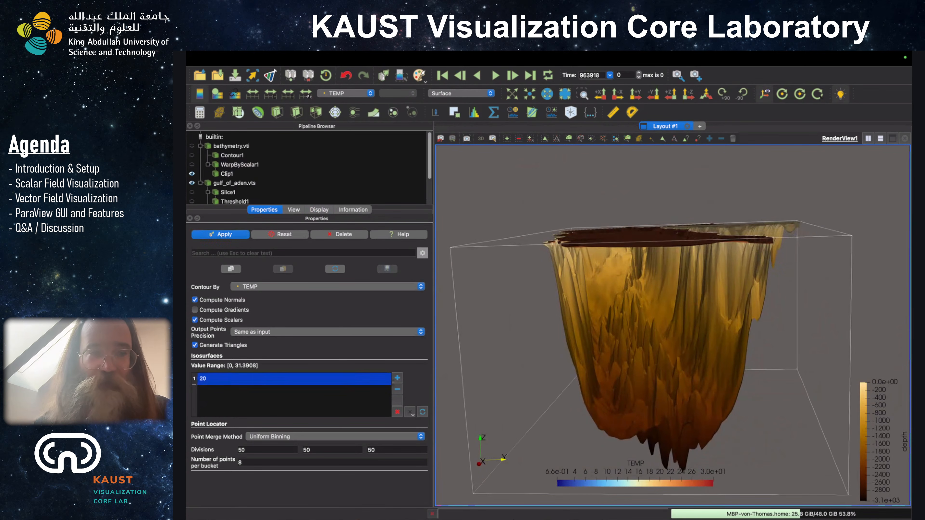
{"action": "left_click", "coordinate": [224, 234]}
{"action": "left_click_drag", "start_coordinate": [554, 289], "coordinate": [577, 290]}
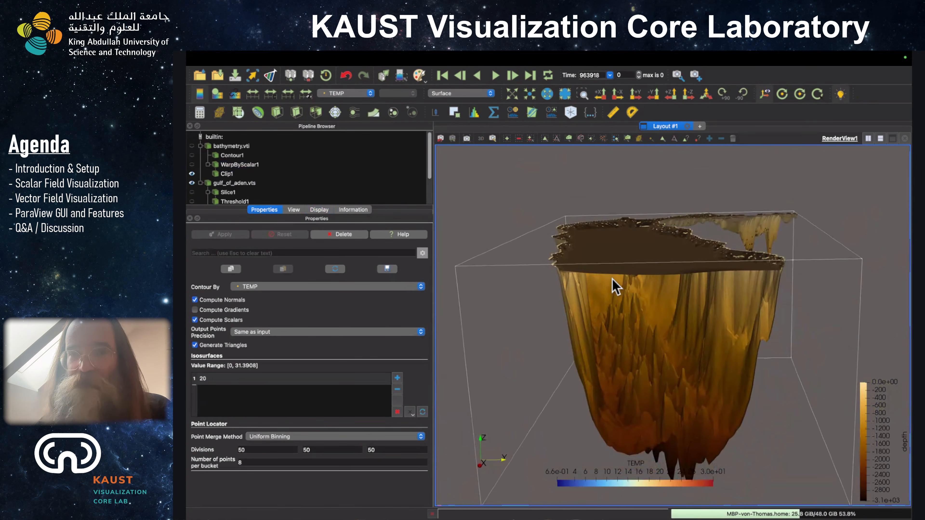
Set the TEMP isovalue to 15, apply it and examine the isosurface's shape from several angles.
{"action": "double_click", "coordinate": [241, 378]}
{"action": "type", "text": "1"}
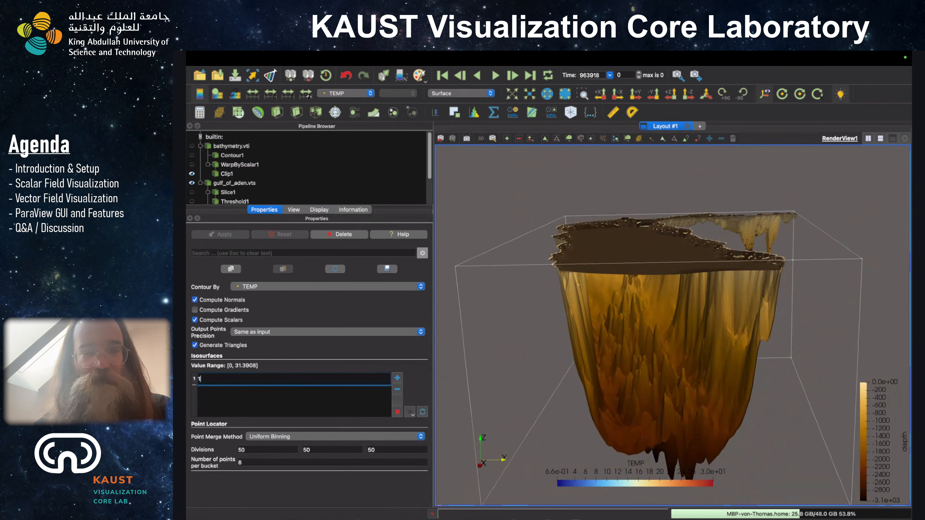
{"action": "type", "text": "5"}
{"action": "key", "text": "Return"}
{"action": "left_click", "coordinate": [226, 234]}
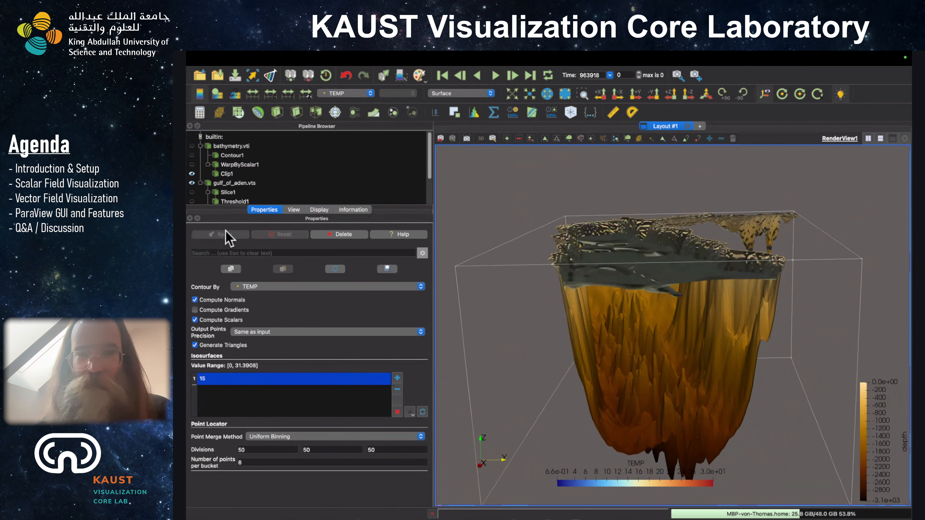
{"action": "left_click_drag", "start_coordinate": [597, 315], "coordinate": [638, 248]}
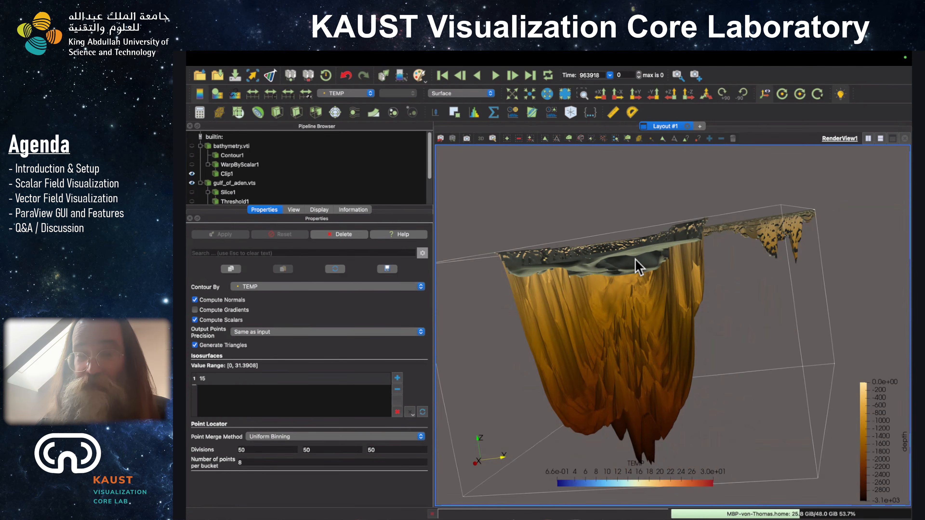
{"action": "mouse_move", "coordinate": [639, 268]}
{"action": "left_mouse_down"}
{"action": "mouse_move", "coordinate": [630, 275]}
{"action": "mouse_move", "coordinate": [637, 272]}
{"action": "left_mouse_up"}
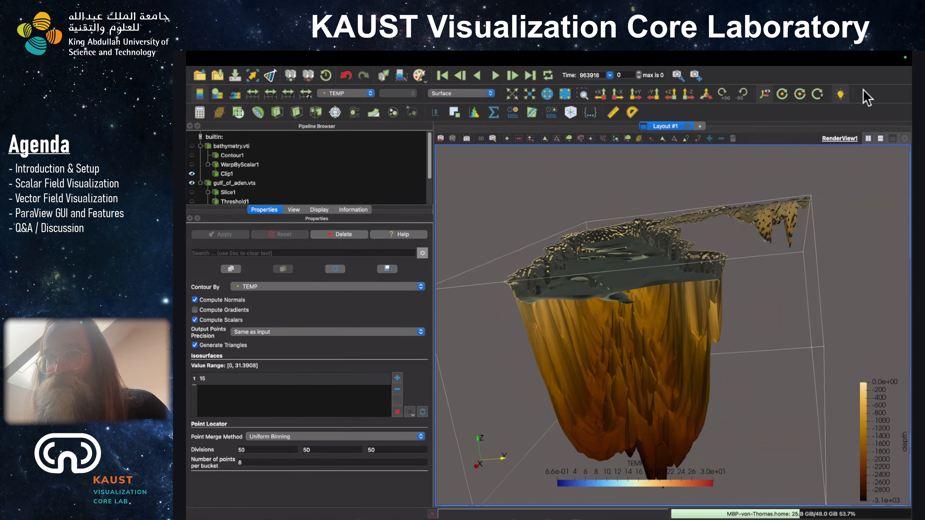
Open the file-opening dialog and examine its list of supported file types, including the netCDF, VTK, GDAL and image formats.
{"action": "key", "text": "super+Tab"}
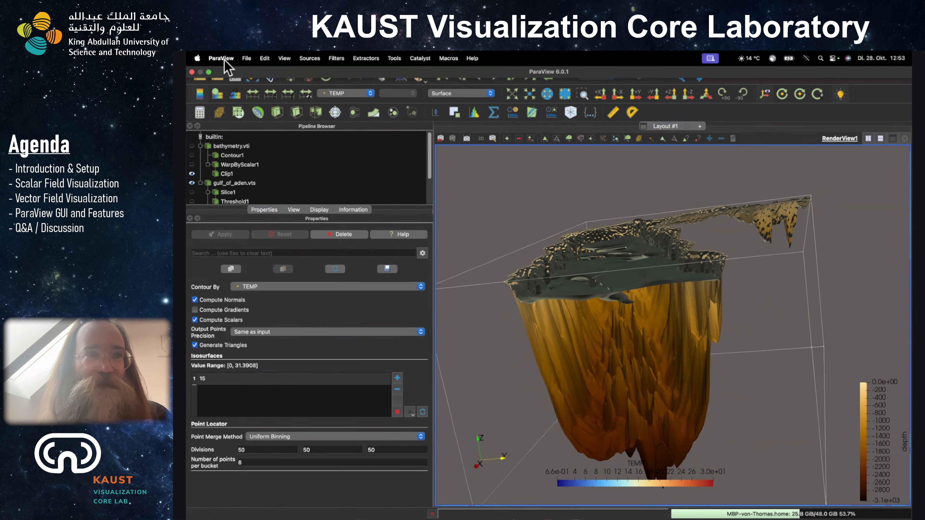
{"action": "left_click", "coordinate": [203, 83]}
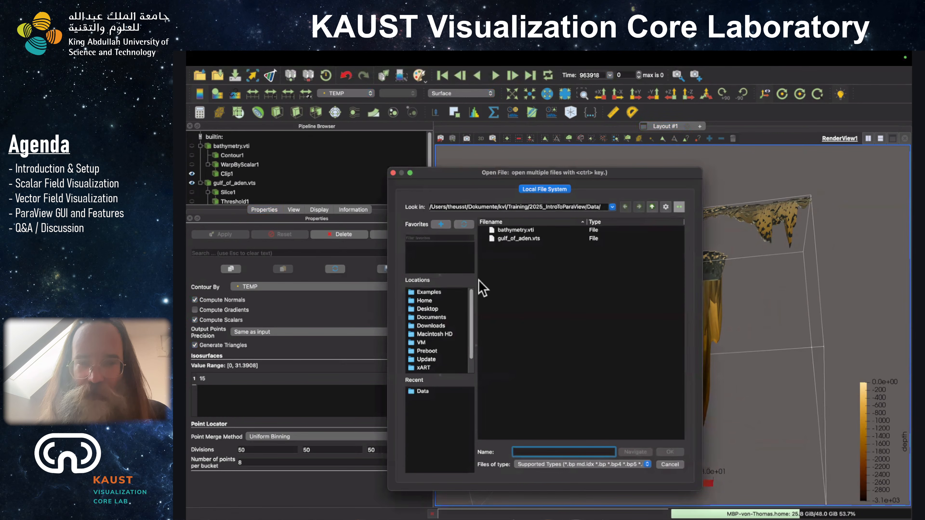
{"action": "left_click", "coordinate": [618, 470]}
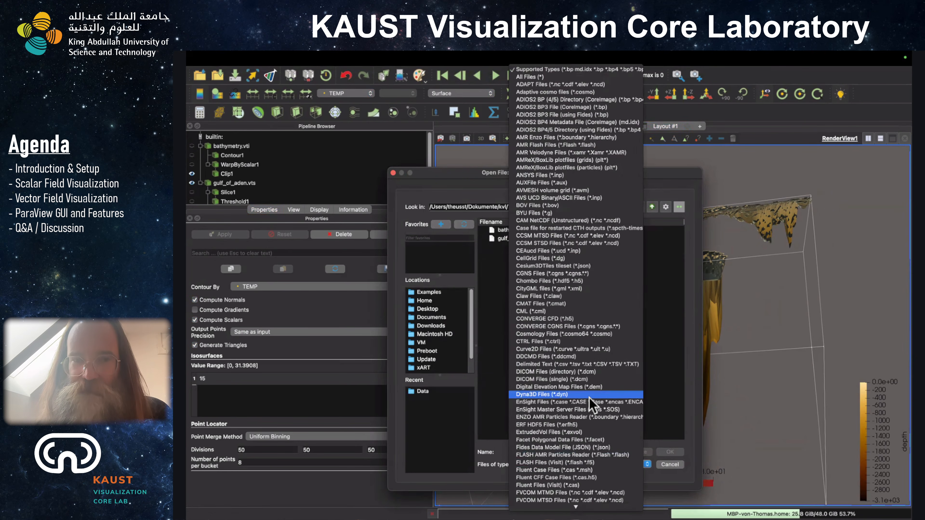
{"action": "scroll", "coordinate": [594, 407], "scroll_direction": "down", "scroll_amount": 5}
{"action": "scroll", "coordinate": [592, 404], "scroll_direction": "down", "scroll_amount": 15}
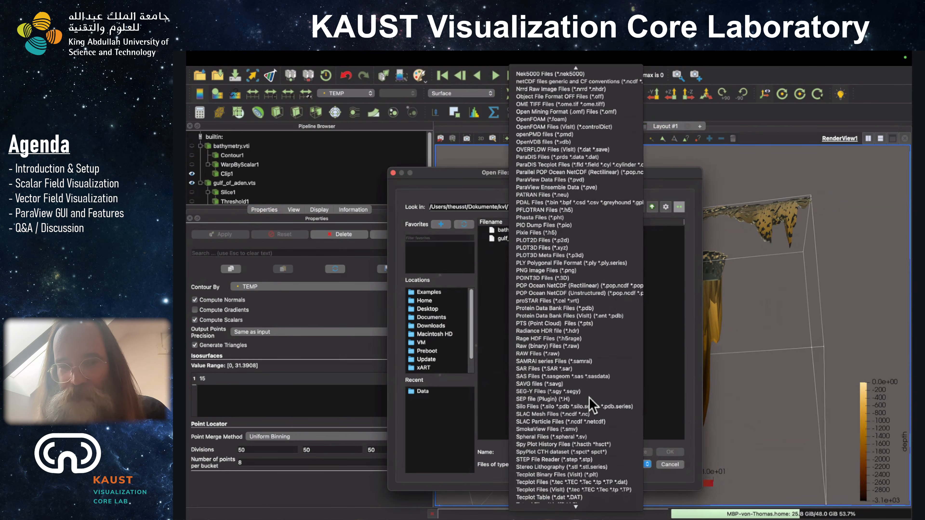
{"action": "scroll", "coordinate": [592, 405], "scroll_direction": "up", "scroll_amount": 10}
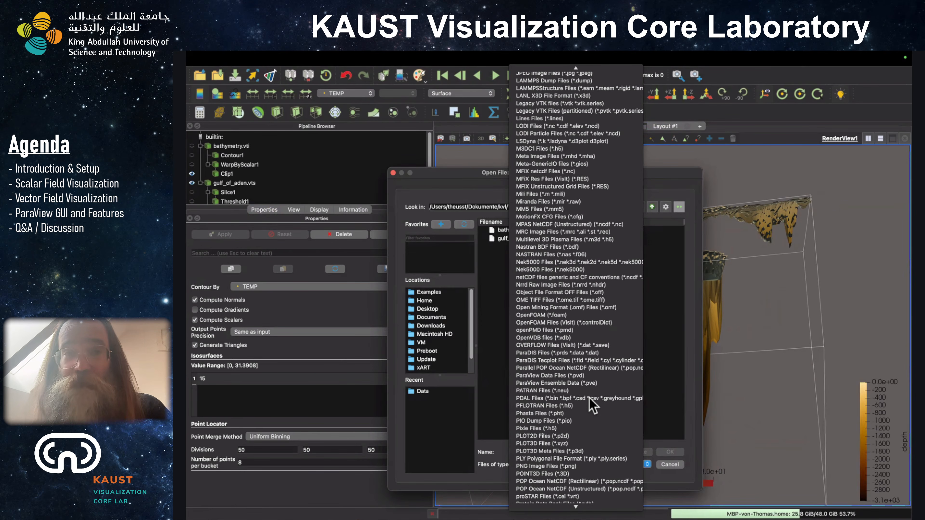
{"action": "scroll", "coordinate": [592, 405], "scroll_direction": "down", "scroll_amount": 2}
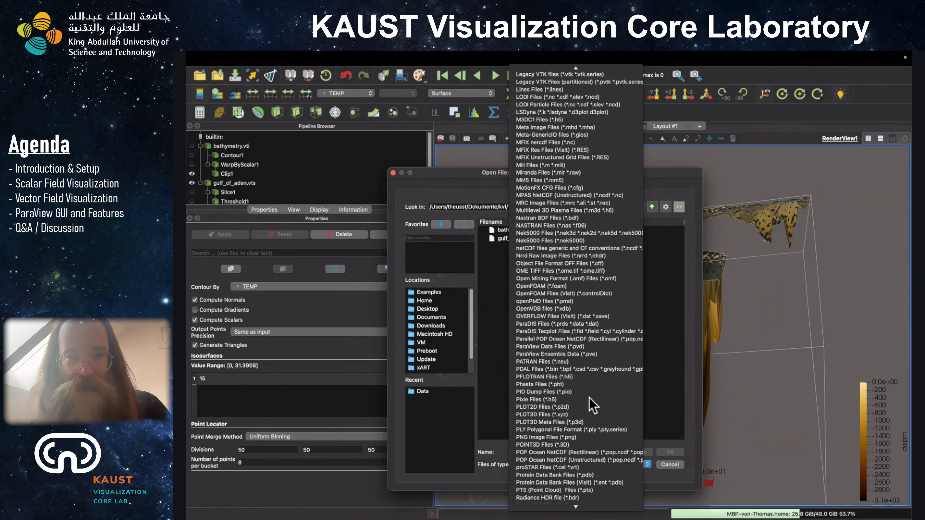
{"action": "scroll", "coordinate": [604, 261], "scroll_direction": "up", "scroll_amount": 13}
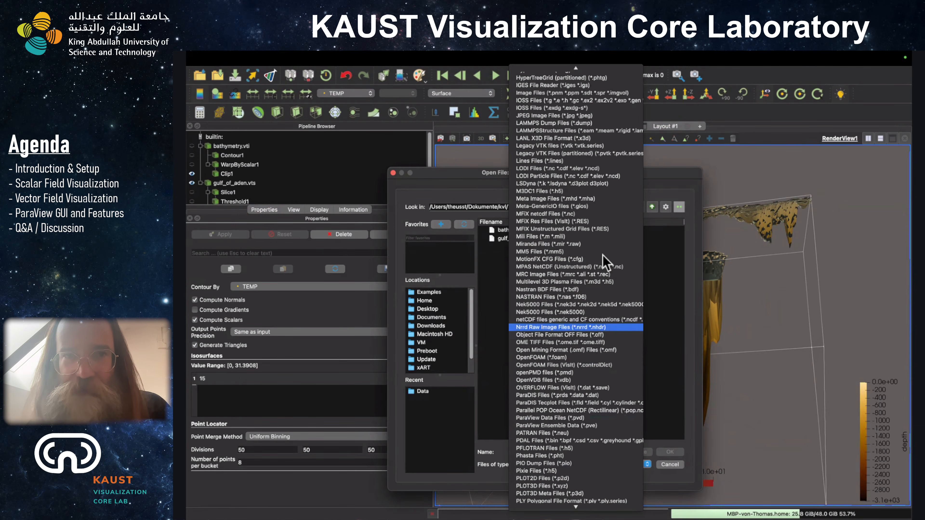
{"action": "scroll", "coordinate": [606, 262], "scroll_direction": "up", "scroll_amount": 4}
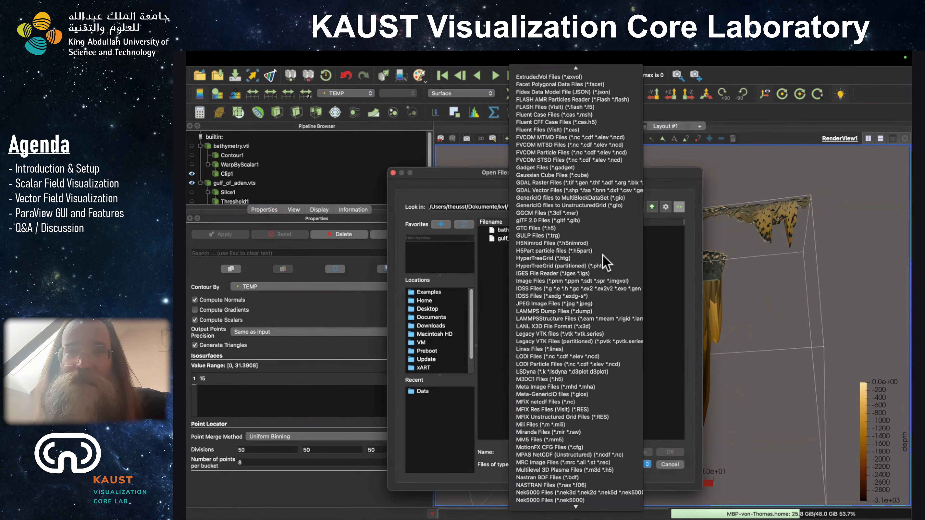
{"action": "scroll", "coordinate": [605, 260], "scroll_direction": "up", "scroll_amount": 2}
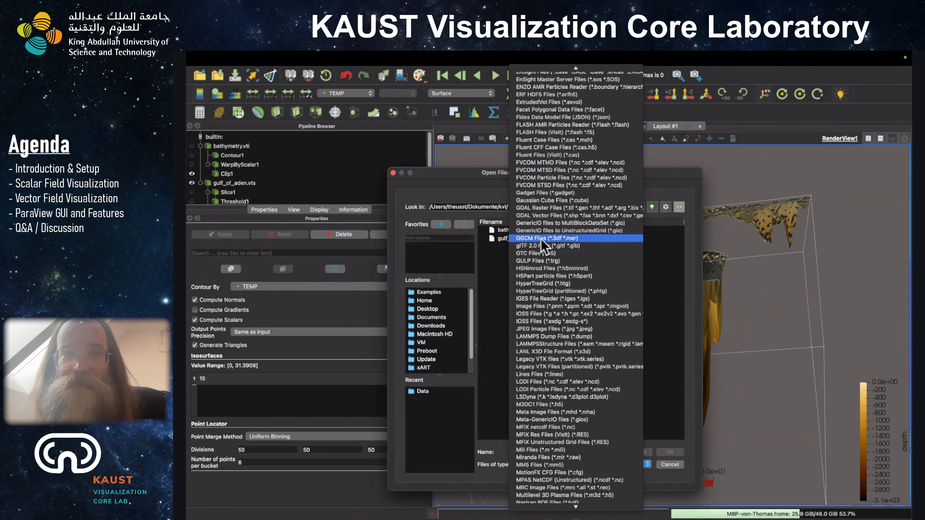
{"action": "scroll", "coordinate": [584, 255], "scroll_direction": "up", "scroll_amount": 2}
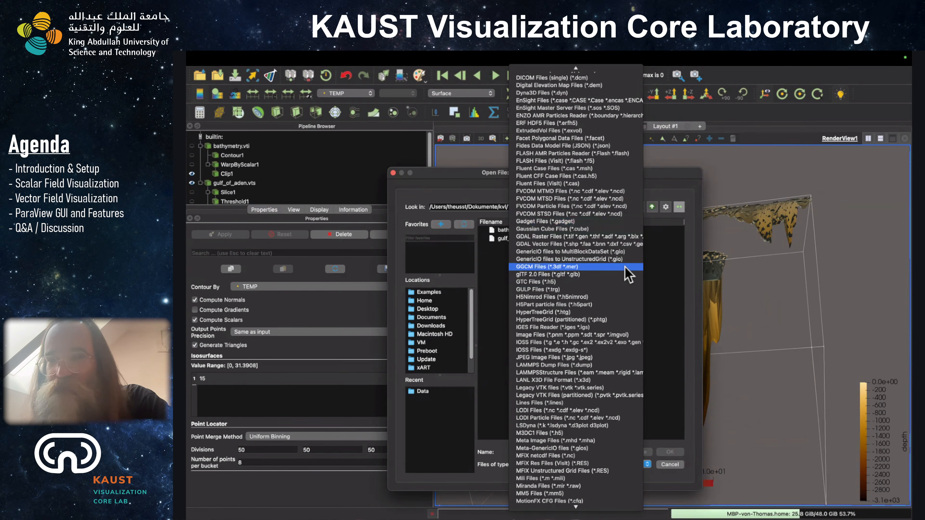
{"action": "left_click", "coordinate": [664, 331]}
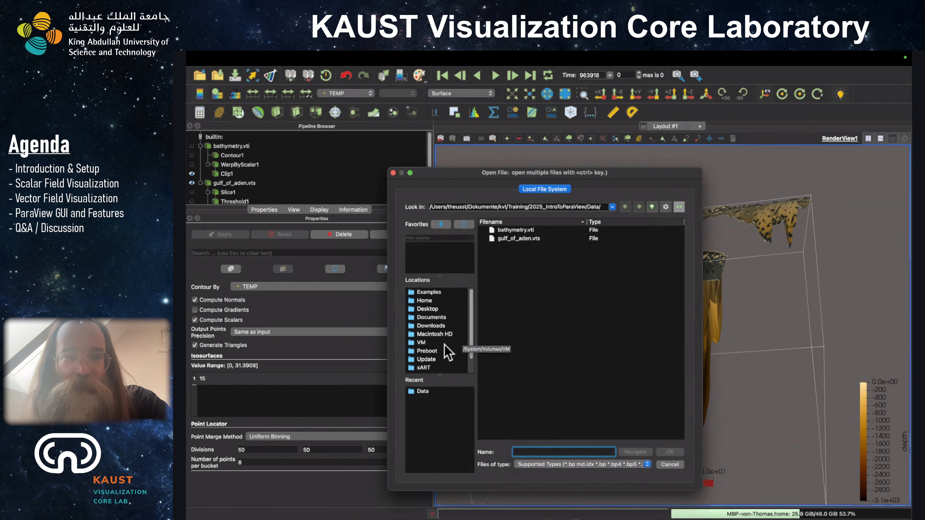
Load benzene_teaser.png from the Pictures folder in the home directory and apply it as an image source.
{"action": "left_click", "coordinate": [430, 301]}
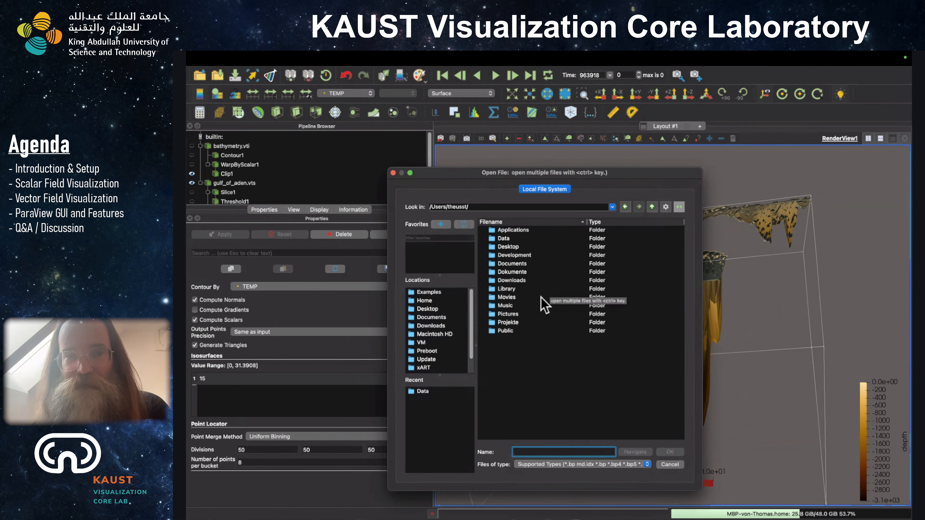
{"action": "double_click", "coordinate": [506, 314]}
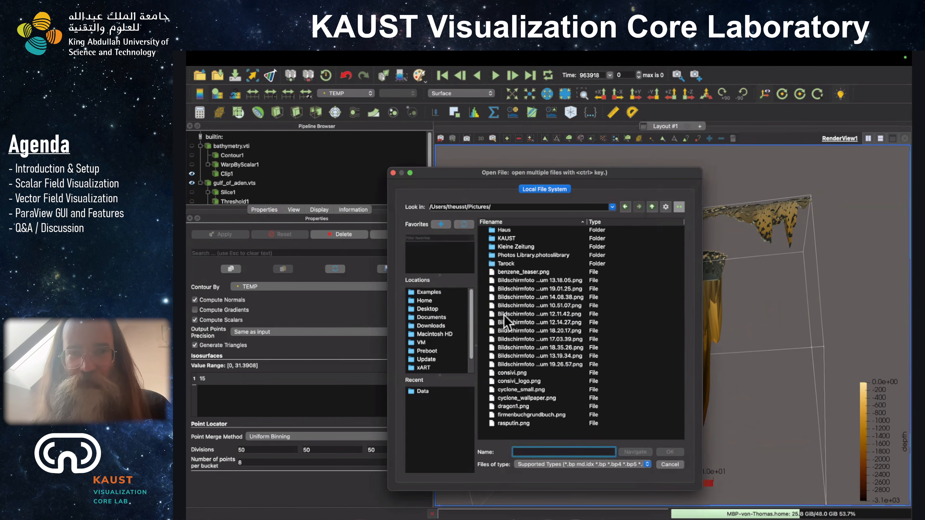
{"action": "double_click", "coordinate": [518, 273]}
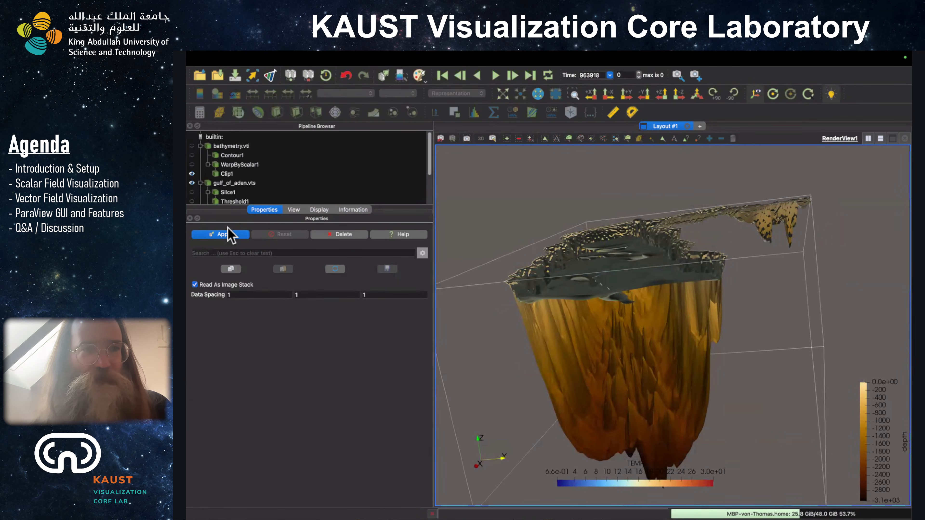
{"action": "left_click", "coordinate": [226, 235]}
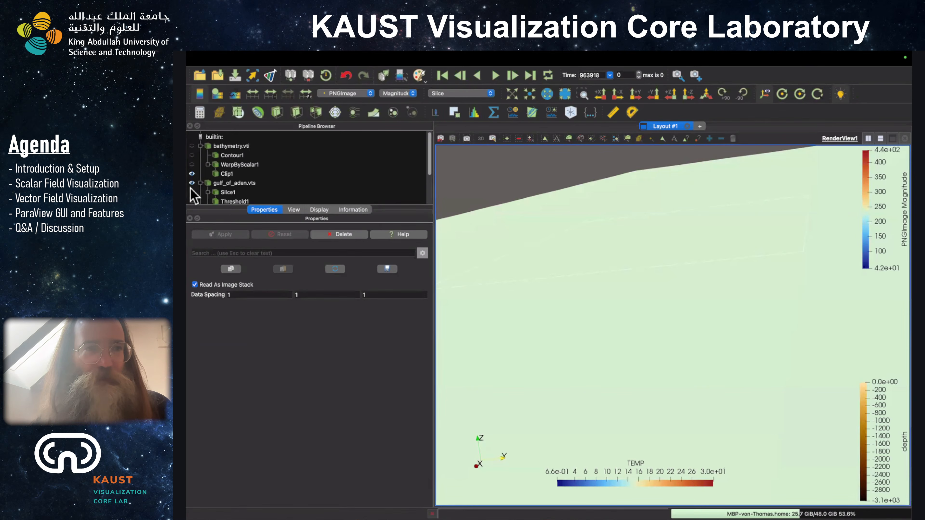
Hide gulf_of_aden.vts, Clip1 and Contour3, and view the benzene_teaser.png image face-on along the Z axis.
{"action": "left_click", "coordinate": [192, 182]}
{"action": "left_click", "coordinate": [192, 174]}
{"action": "scroll", "coordinate": [265, 160], "scroll_direction": "down", "scroll_amount": 5}
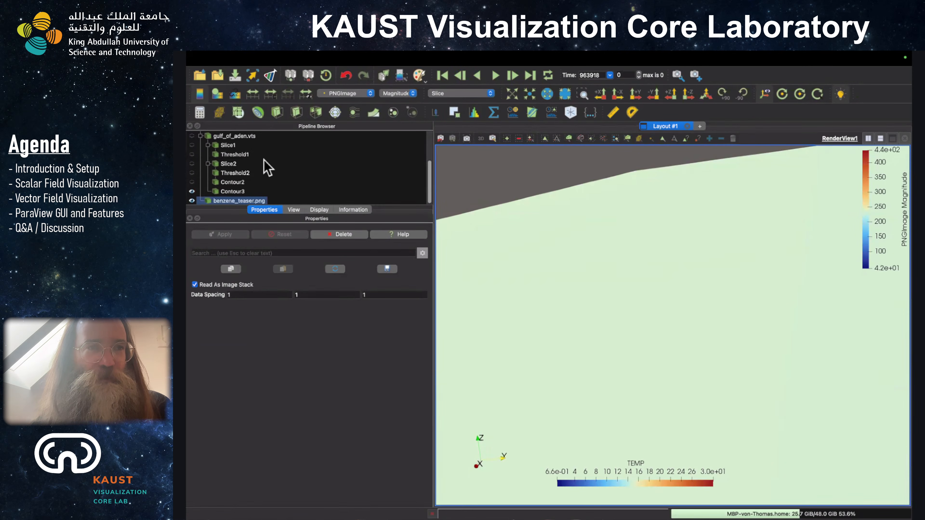
{"action": "left_click", "coordinate": [192, 200]}
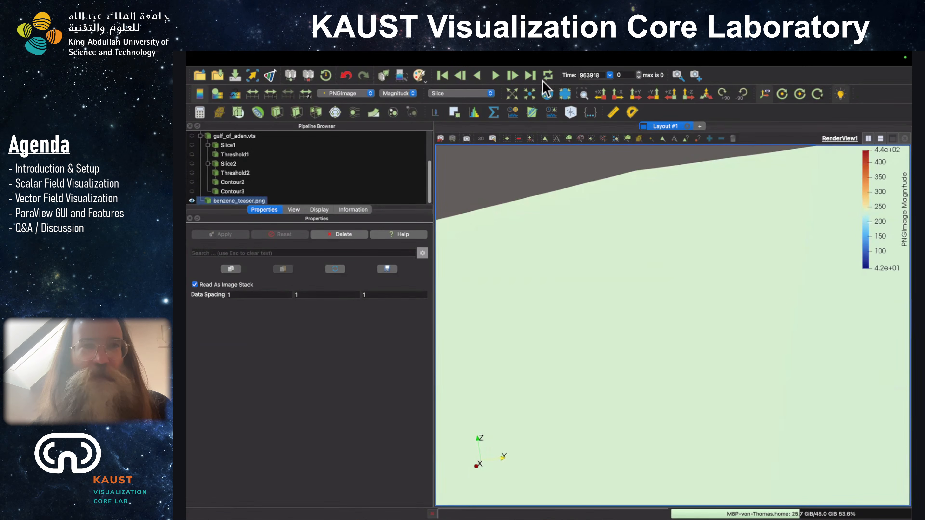
{"action": "left_click", "coordinate": [689, 95]}
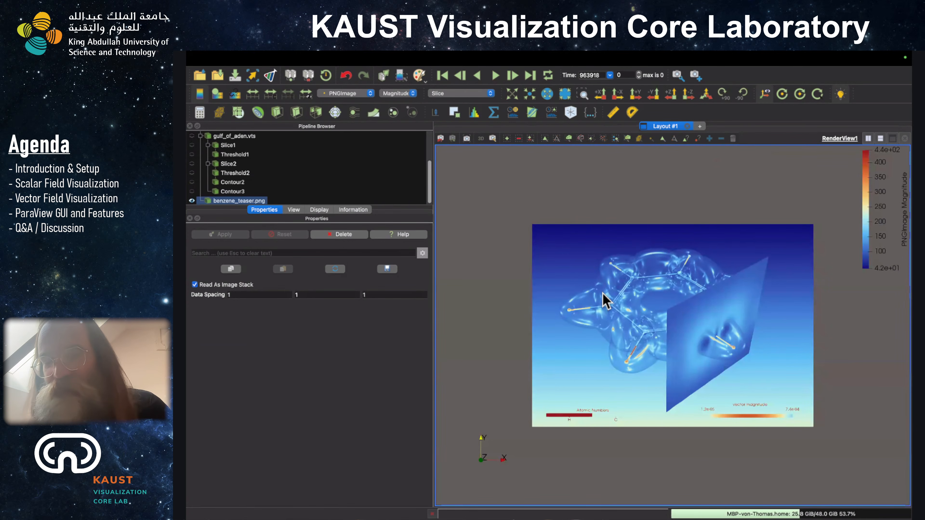
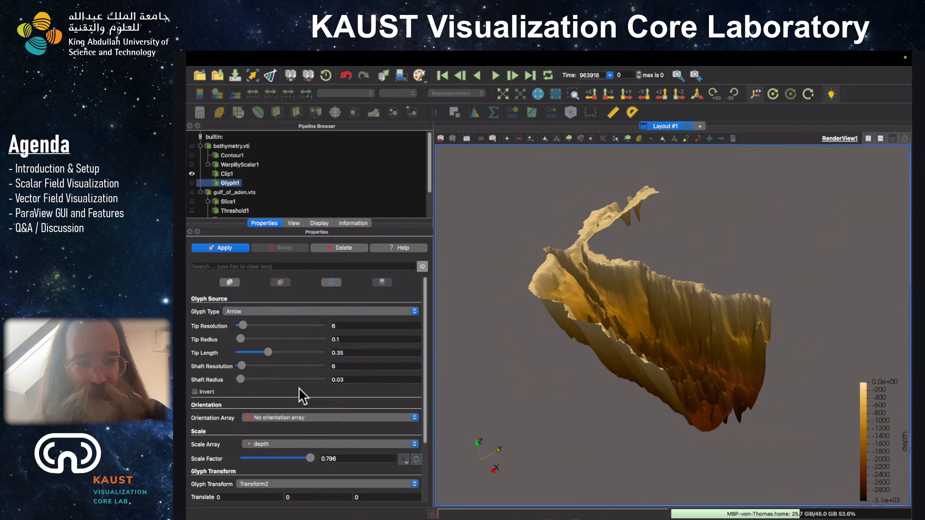
Check the orientation array options of the glyph filter on Clip1 and delete that unapplied filter.
{"action": "scroll", "coordinate": [316, 393], "scroll_direction": "down", "scroll_amount": 2}
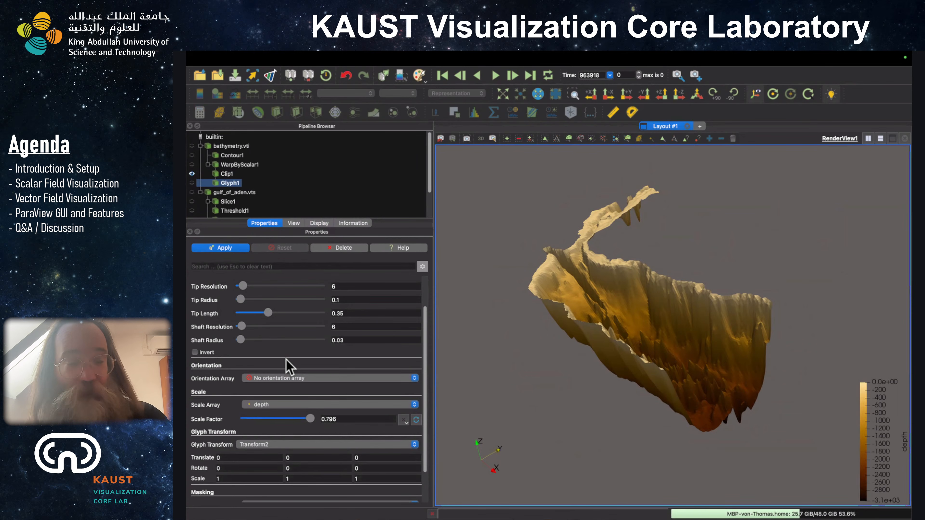
{"action": "left_click", "coordinate": [287, 378]}
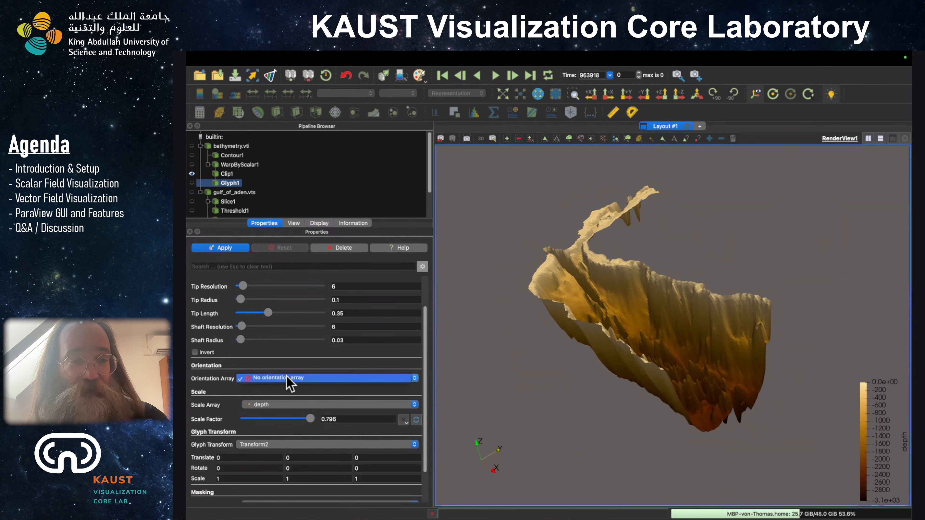
{"action": "left_click", "coordinate": [289, 360]}
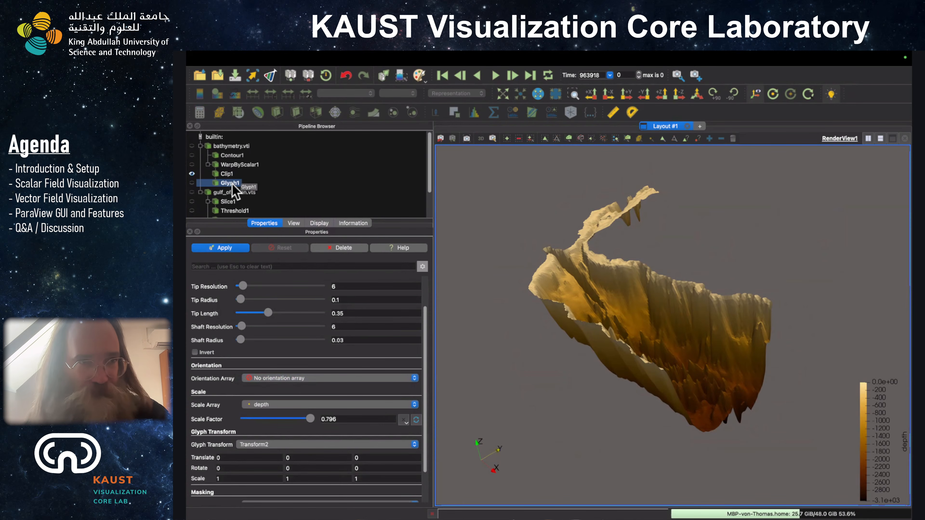
{"action": "left_click", "coordinate": [227, 173]}
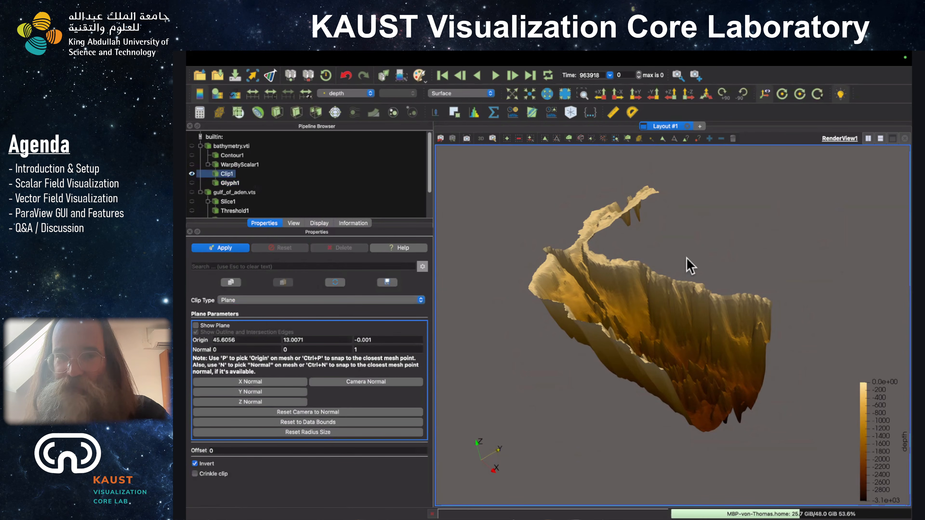
{"action": "left_click", "coordinate": [228, 183]}
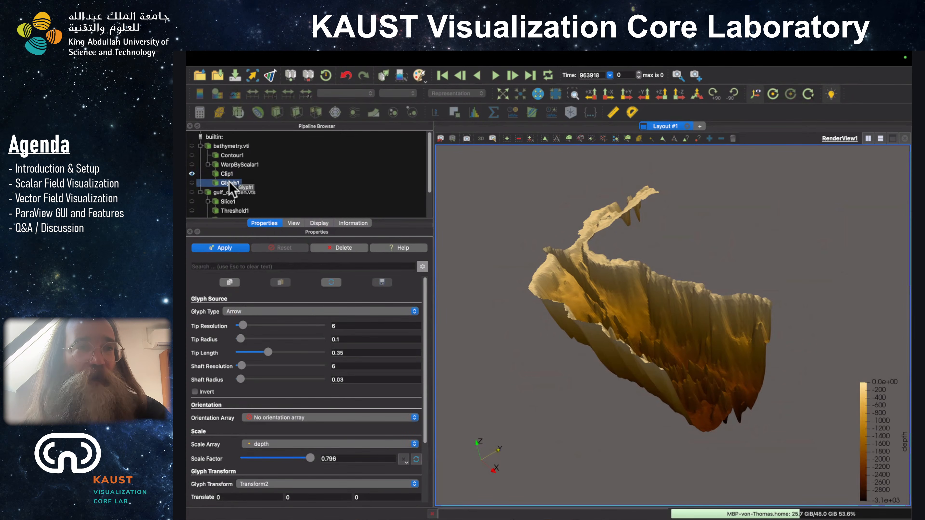
{"action": "left_click", "coordinate": [344, 248]}
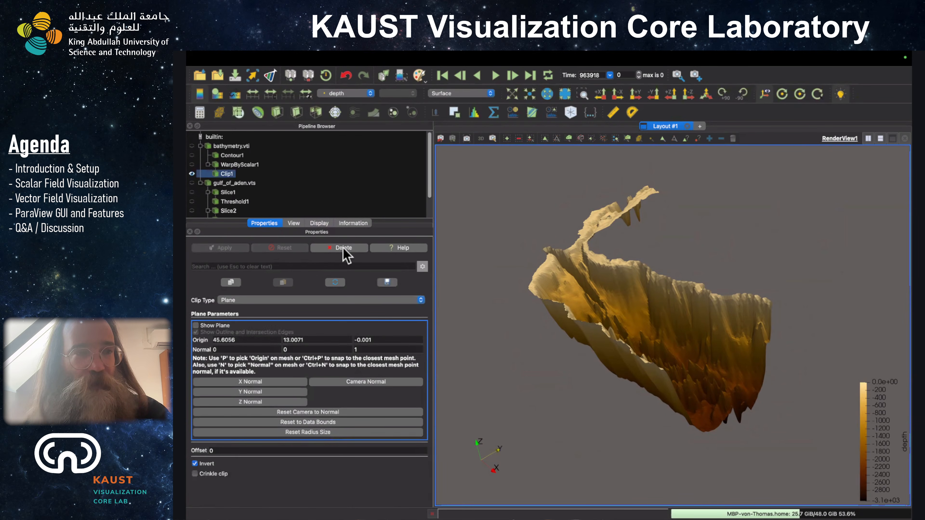
Add a Glyph filter to gulf_of_aden.vts and agree to continue despite the memory warning.
{"action": "scroll", "coordinate": [255, 172], "scroll_direction": "down", "scroll_amount": 3}
{"action": "left_click", "coordinate": [242, 159]}
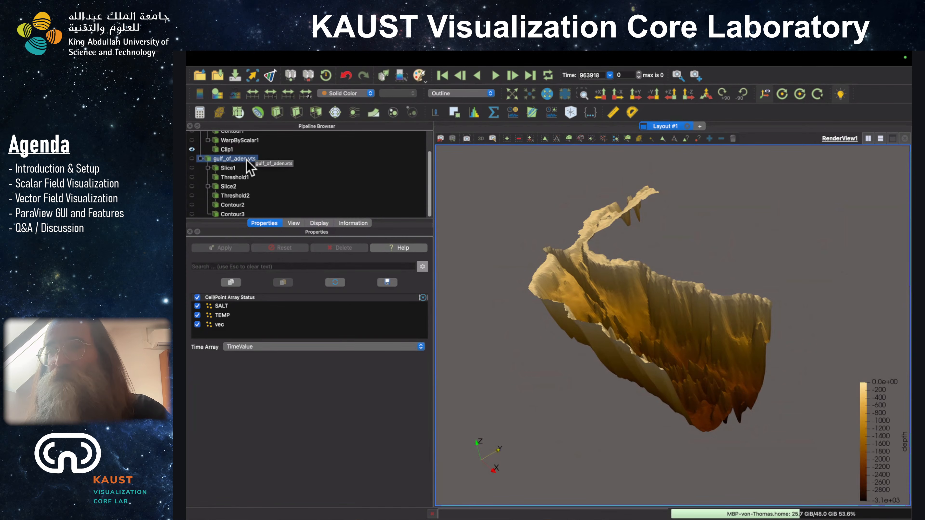
{"action": "left_click", "coordinate": [335, 112]}
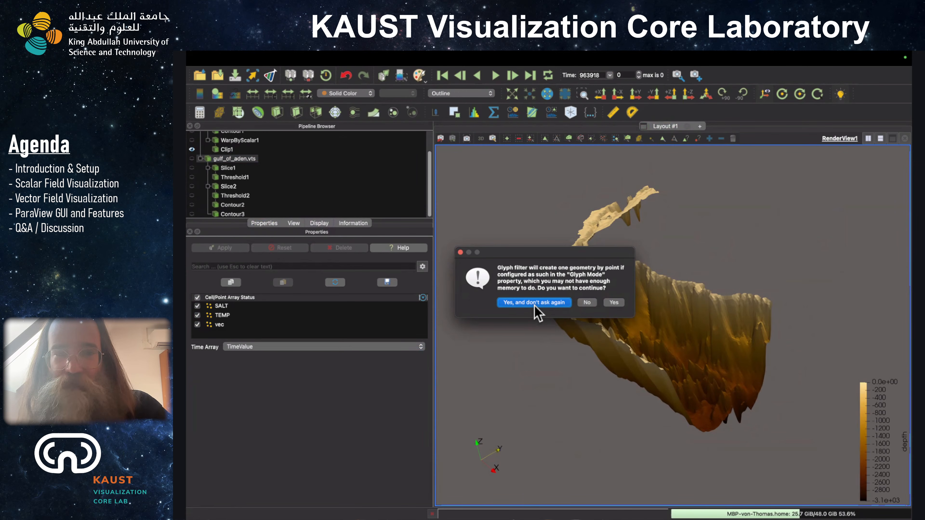
{"action": "left_click", "coordinate": [615, 303]}
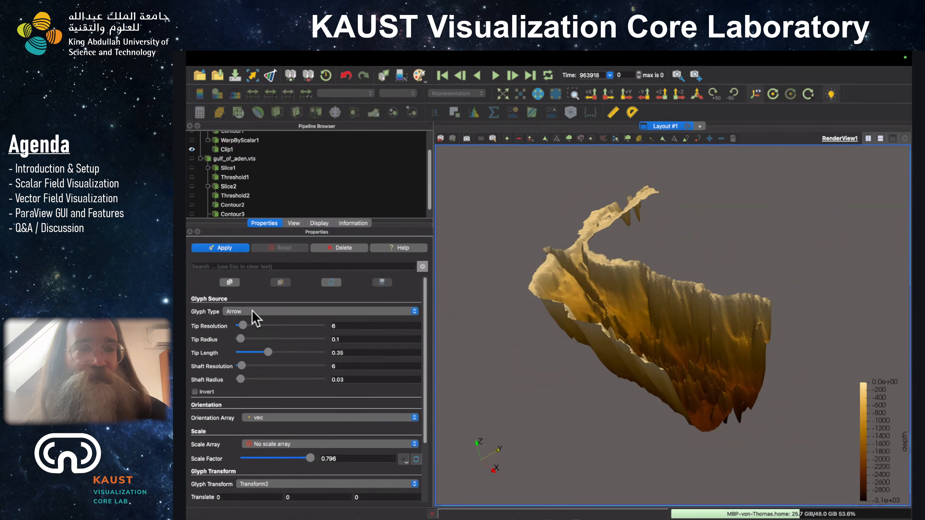
Keep vec as the arrow glyphs' orientation array, set their scale array to vec and review the masking settings.
{"action": "scroll", "coordinate": [209, 370], "scroll_direction": "down", "scroll_amount": 2}
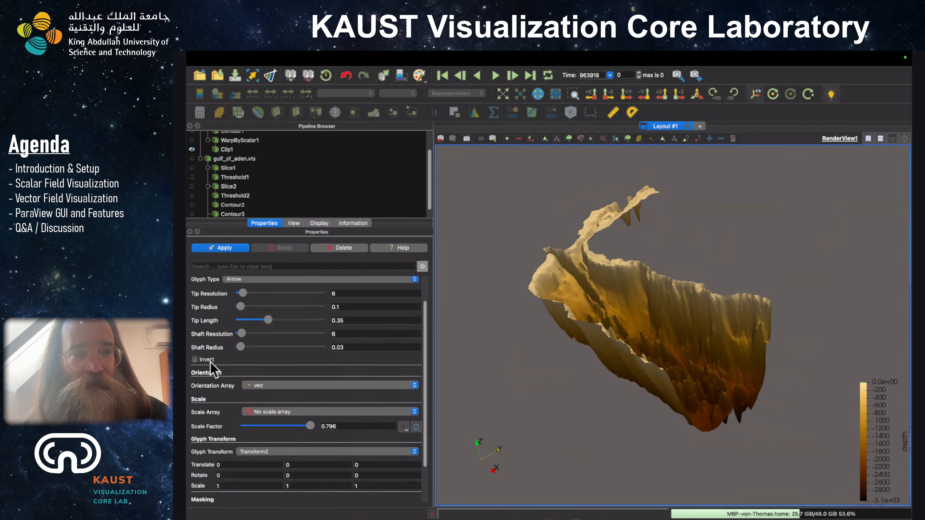
{"action": "scroll", "coordinate": [225, 367], "scroll_direction": "down", "scroll_amount": 2}
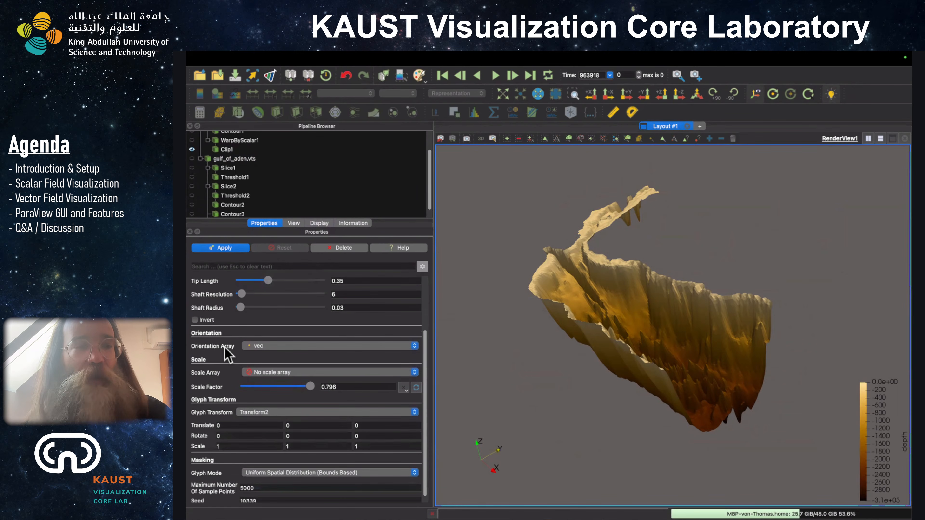
{"action": "left_click", "coordinate": [269, 347]}
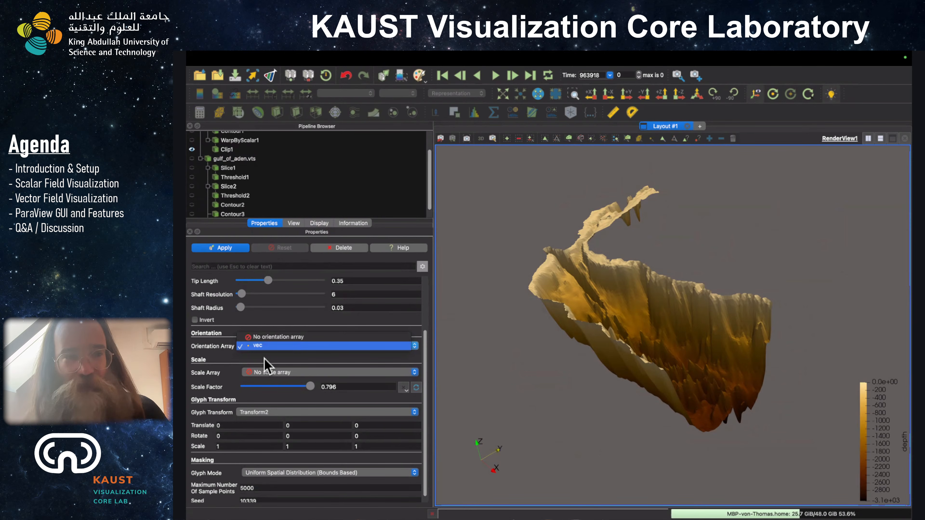
{"action": "left_click", "coordinate": [264, 357]}
{"action": "scroll", "coordinate": [264, 357], "scroll_direction": "down", "scroll_amount": 1}
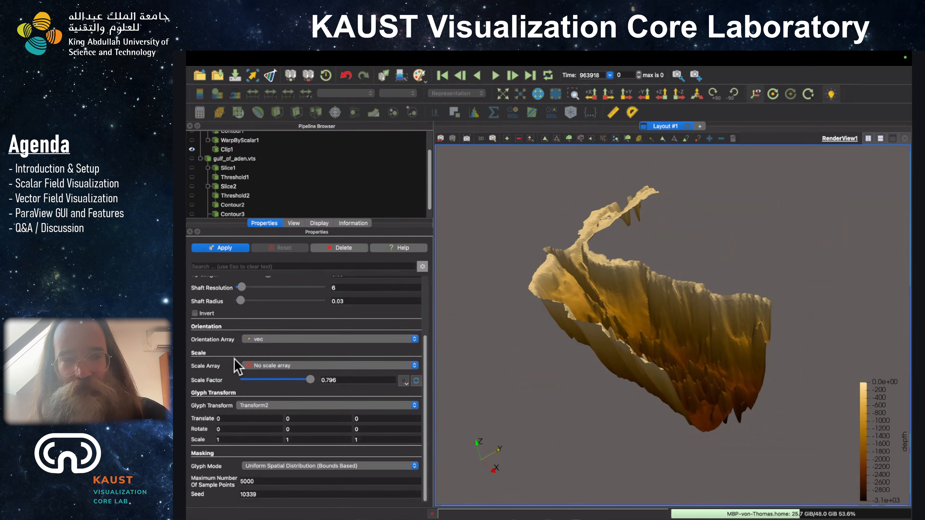
{"action": "left_click", "coordinate": [284, 368]}
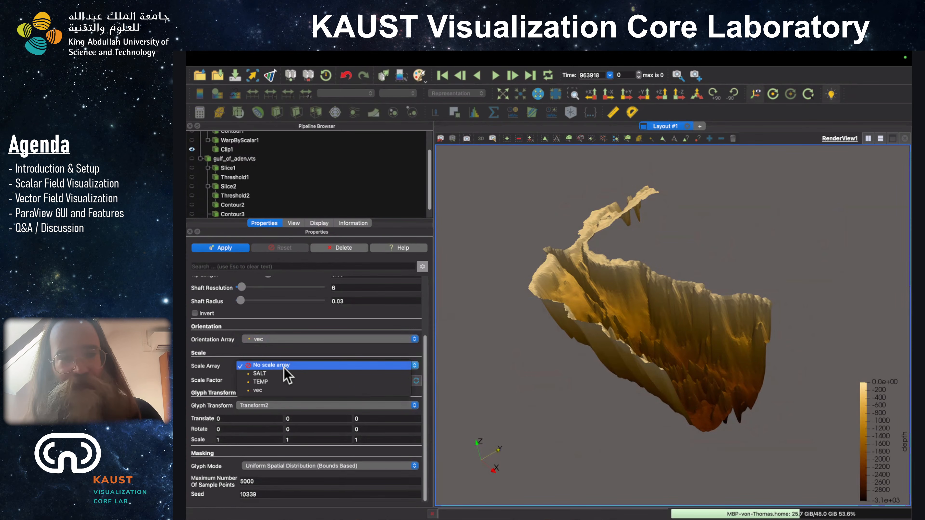
{"action": "left_click", "coordinate": [262, 391]}
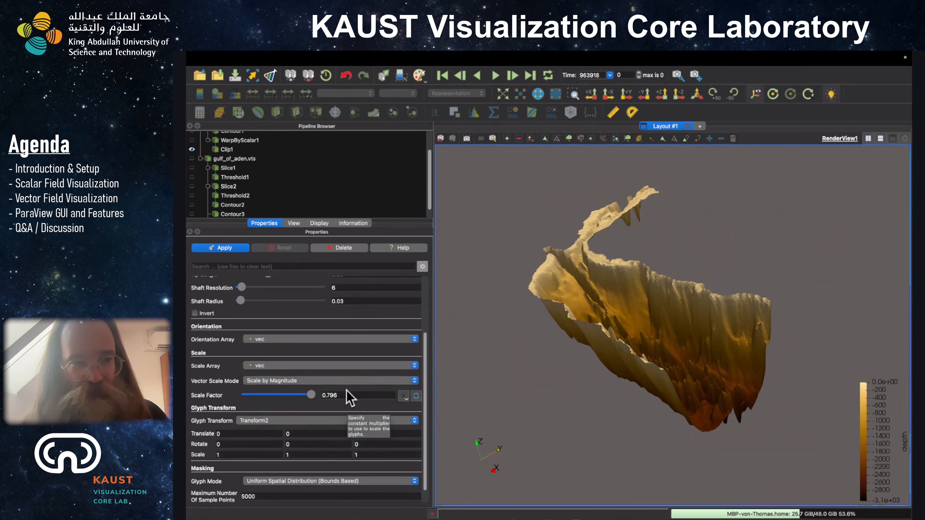
{"action": "scroll", "coordinate": [206, 366], "scroll_direction": "down", "scroll_amount": 1}
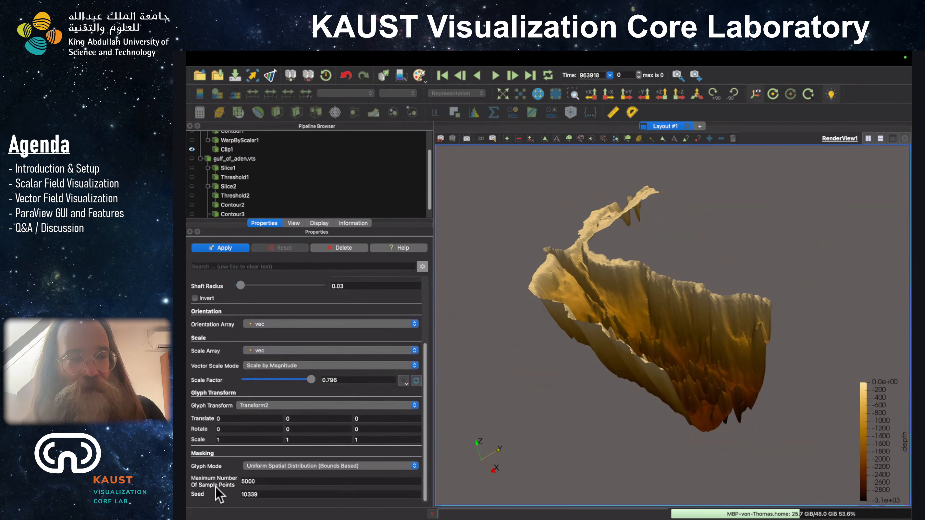
Apply the arrow glyphs with Uniform Spatial Distribution (Bounds Based) masking and a maximum of 5000 sample points.
{"action": "double_click", "coordinate": [267, 482]}
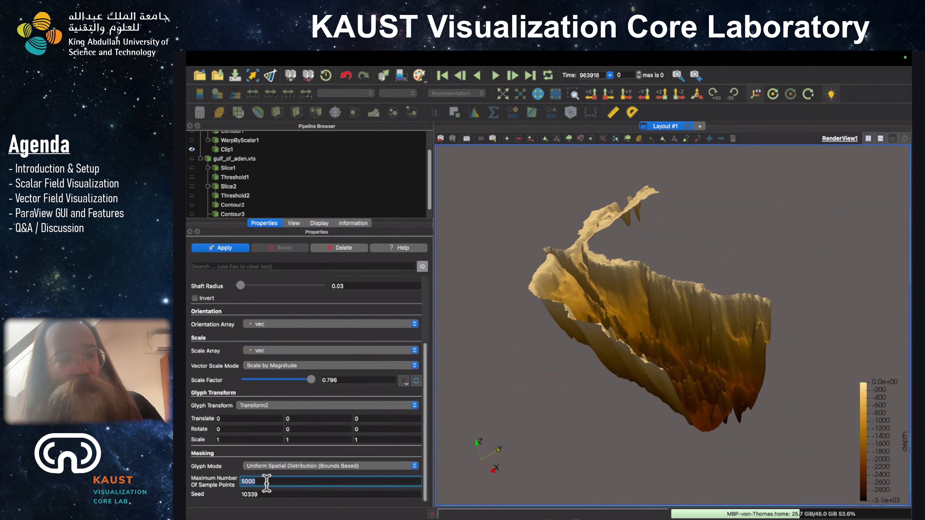
{"action": "left_click", "coordinate": [297, 466]}
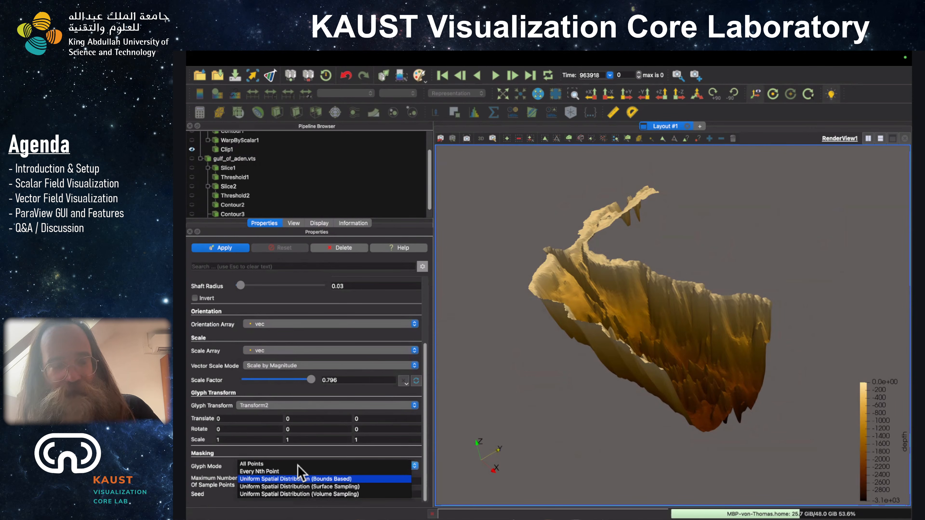
{"action": "left_click", "coordinate": [267, 479]}
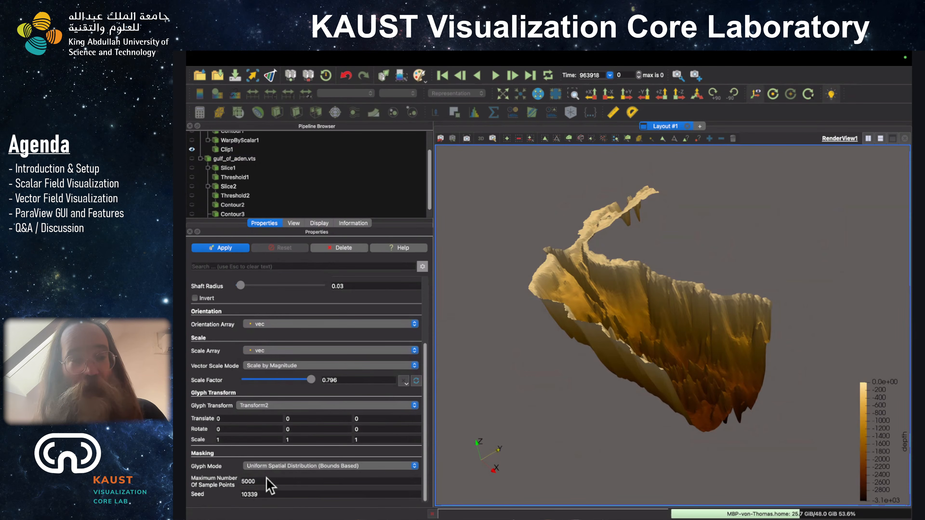
{"action": "double_click", "coordinate": [264, 481]}
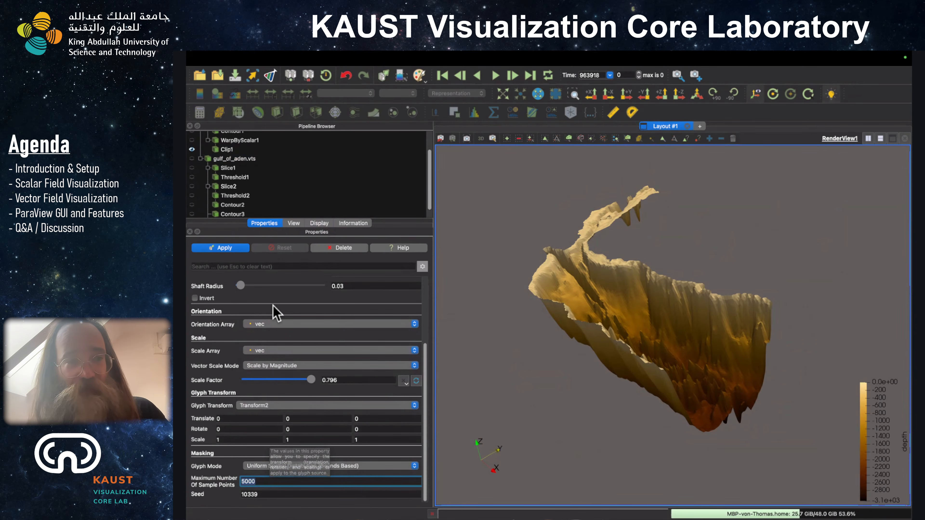
{"action": "left_click", "coordinate": [224, 248]}
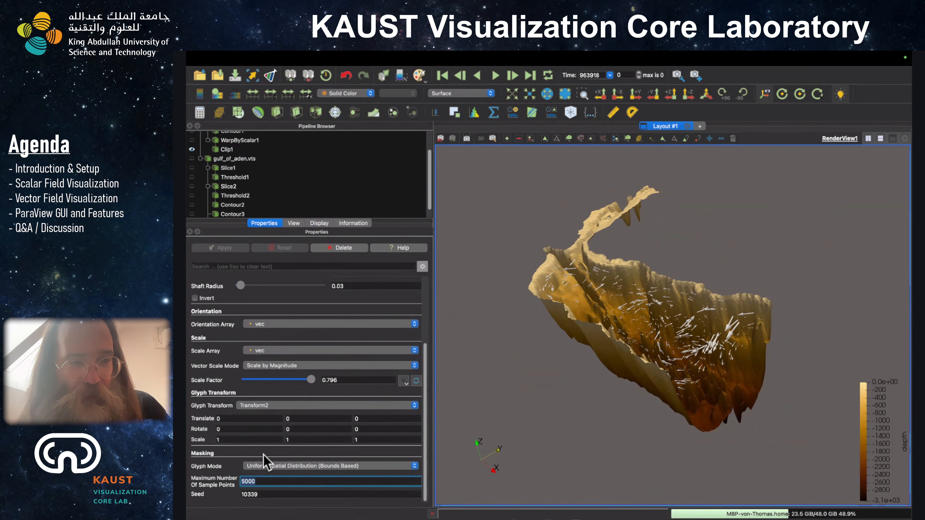
{"action": "left_click", "coordinate": [304, 469]}
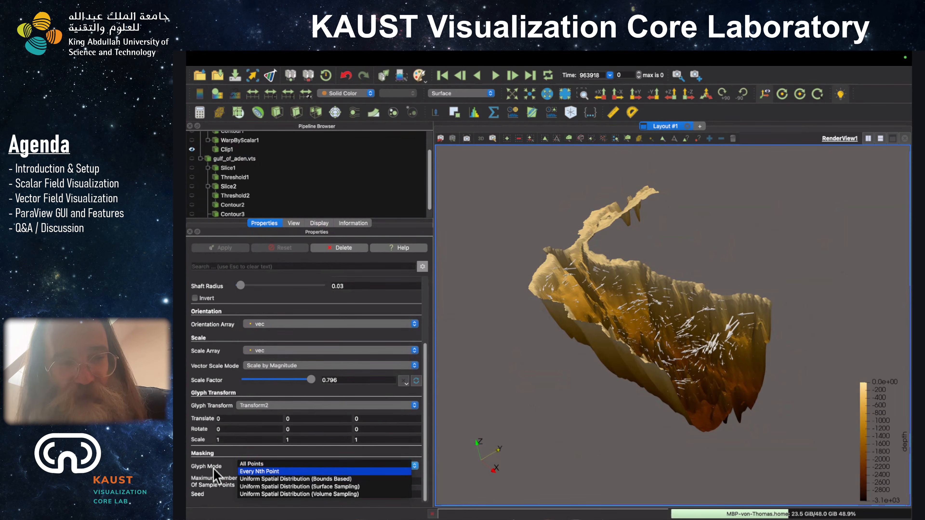
{"action": "left_click", "coordinate": [252, 479]}
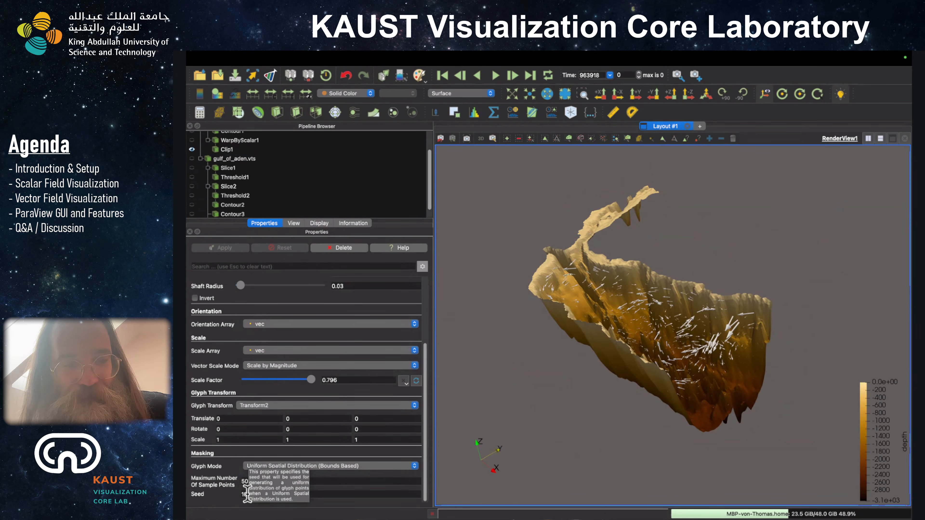
Compare the glyph filter's basic and advanced property lists, leaving the advanced properties hidden.
{"action": "left_click", "coordinate": [422, 267]}
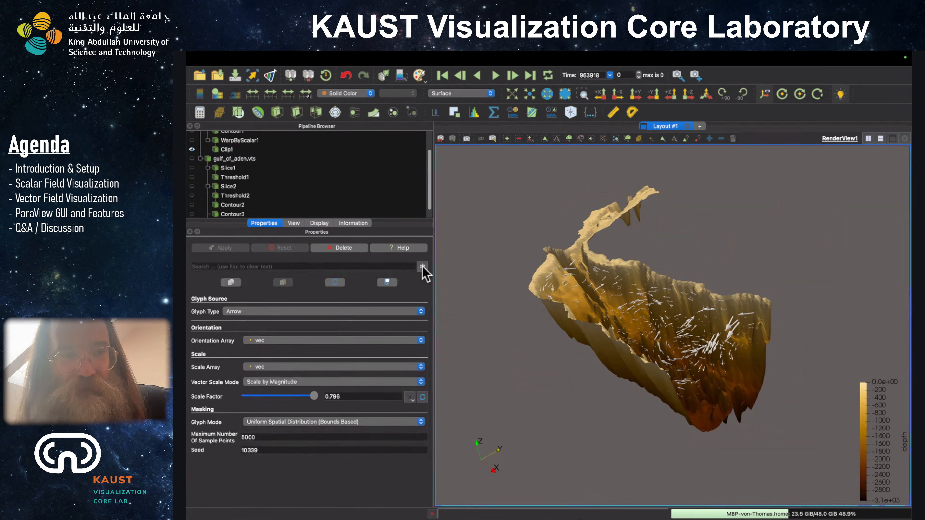
{"action": "left_click", "coordinate": [423, 267]}
{"action": "left_click", "coordinate": [422, 267]}
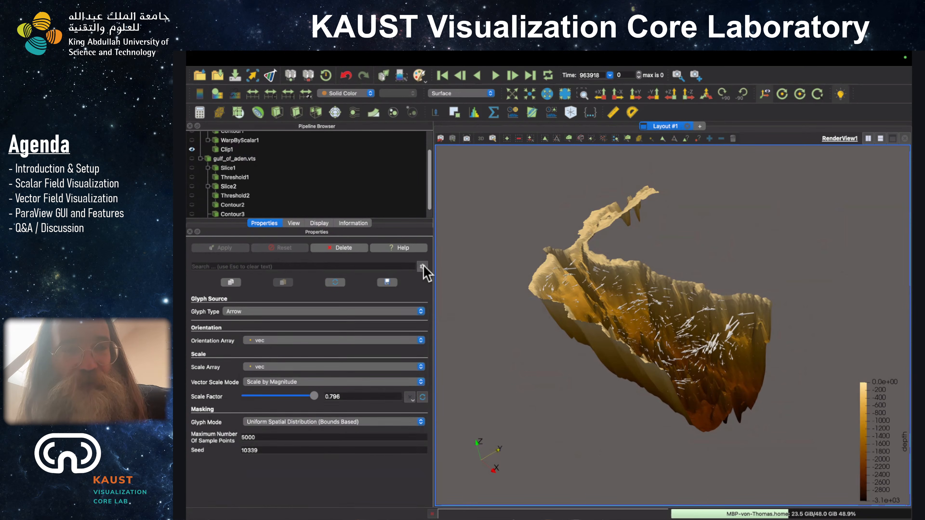
{"action": "left_click", "coordinate": [423, 268]}
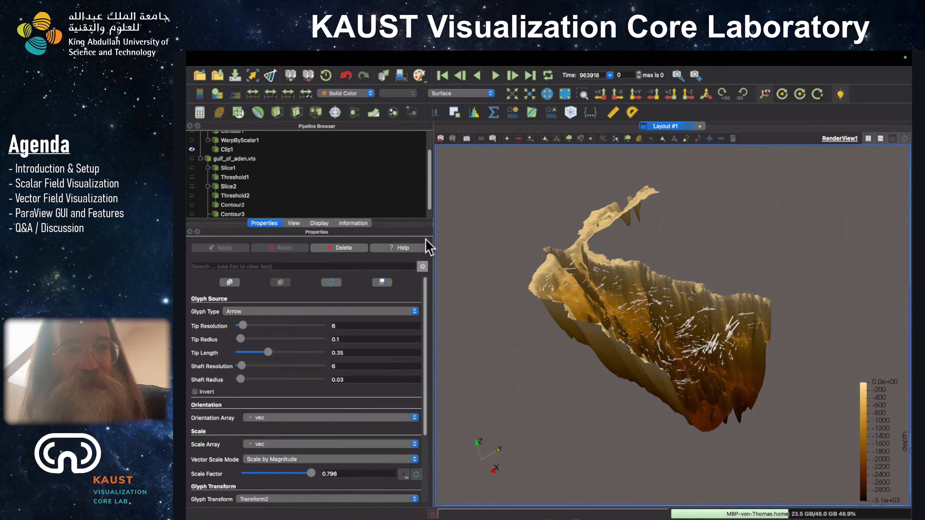
{"action": "left_click", "coordinate": [423, 267]}
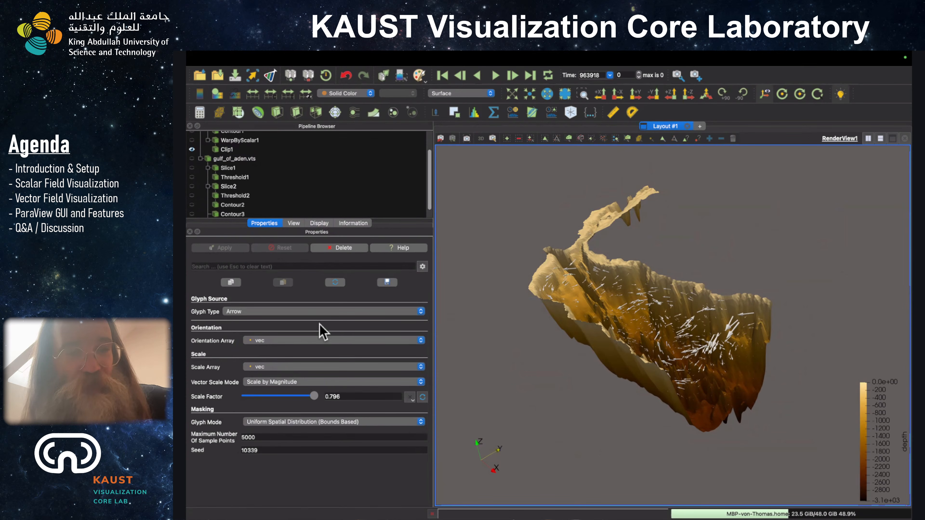
{"action": "left_click", "coordinate": [423, 267]}
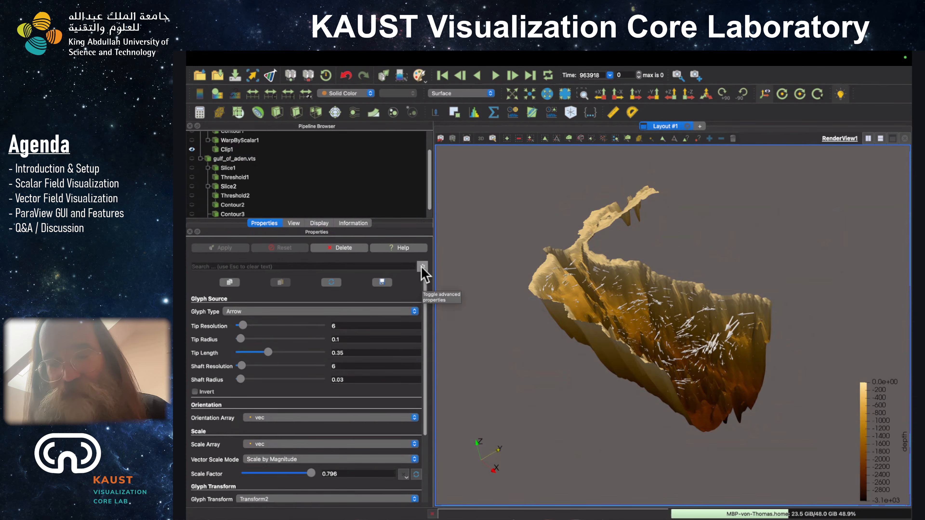
{"action": "left_click", "coordinate": [423, 268]}
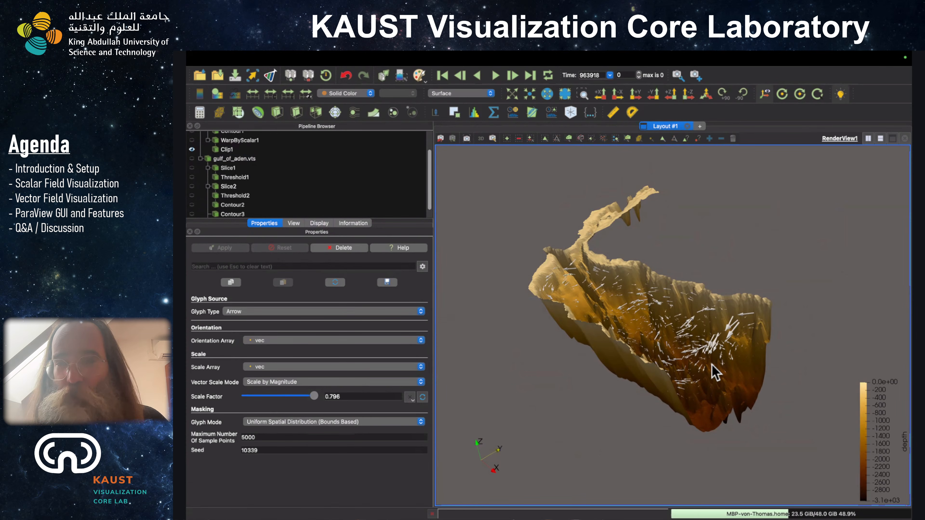
Inspect the arrow glyphs within the bathymetry from several angles, including the view along the negative X direction.
{"action": "left_click_drag", "start_coordinate": [751, 384], "coordinate": [719, 402]}
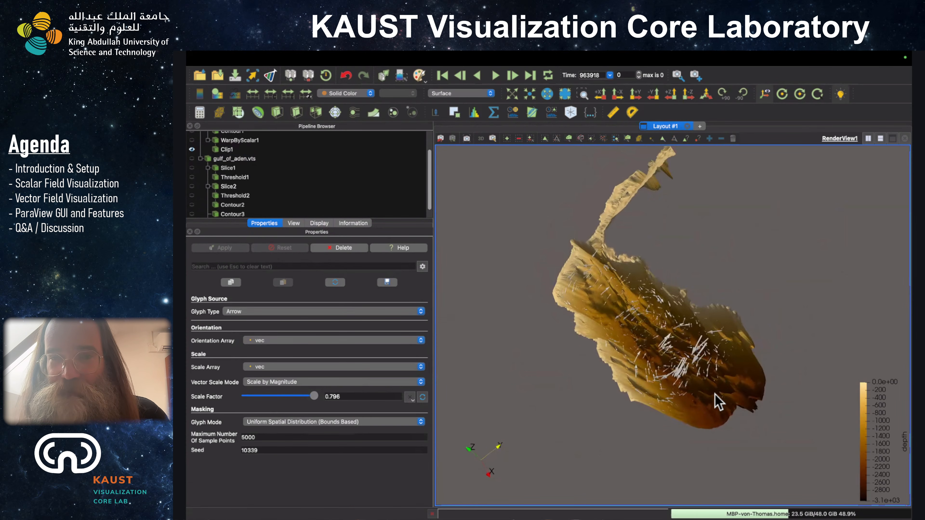
{"action": "left_click_drag", "start_coordinate": [731, 303], "coordinate": [768, 284]}
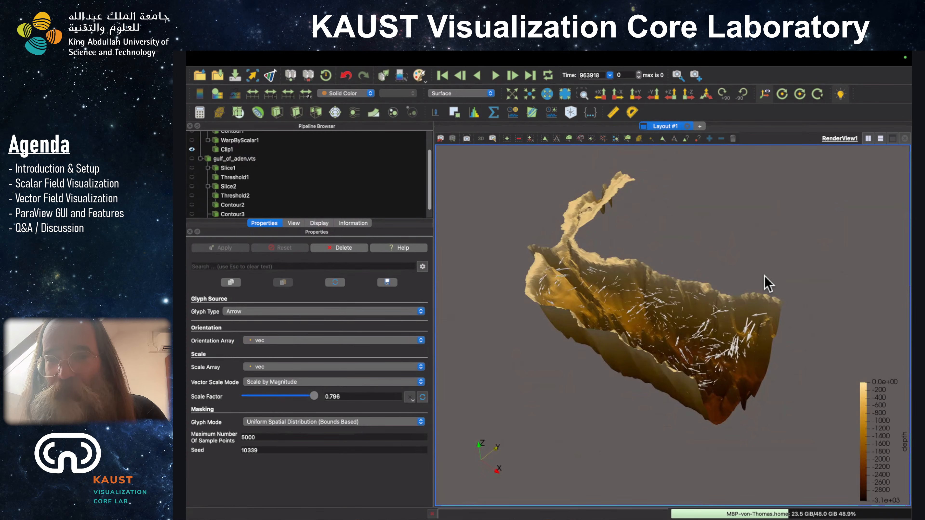
{"action": "left_click_drag", "start_coordinate": [723, 368], "coordinate": [662, 344]}
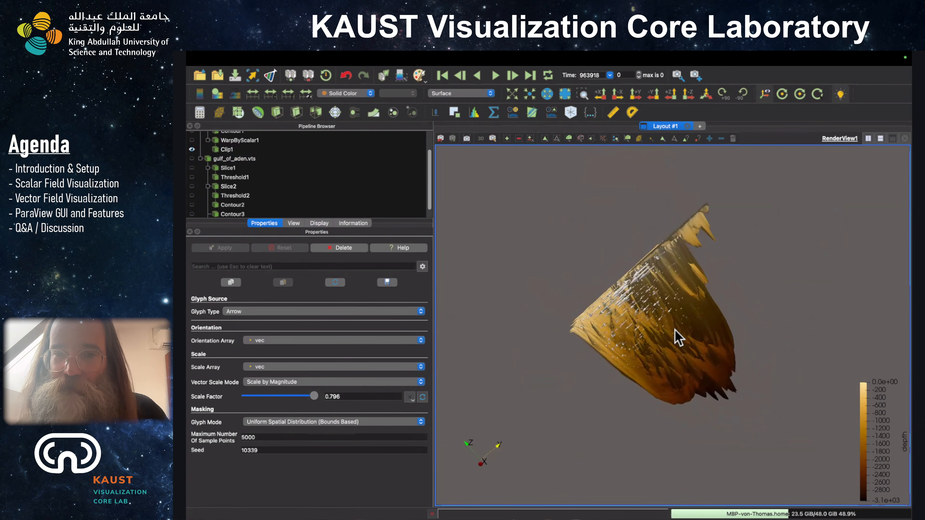
{"action": "left_click", "coordinate": [618, 94]}
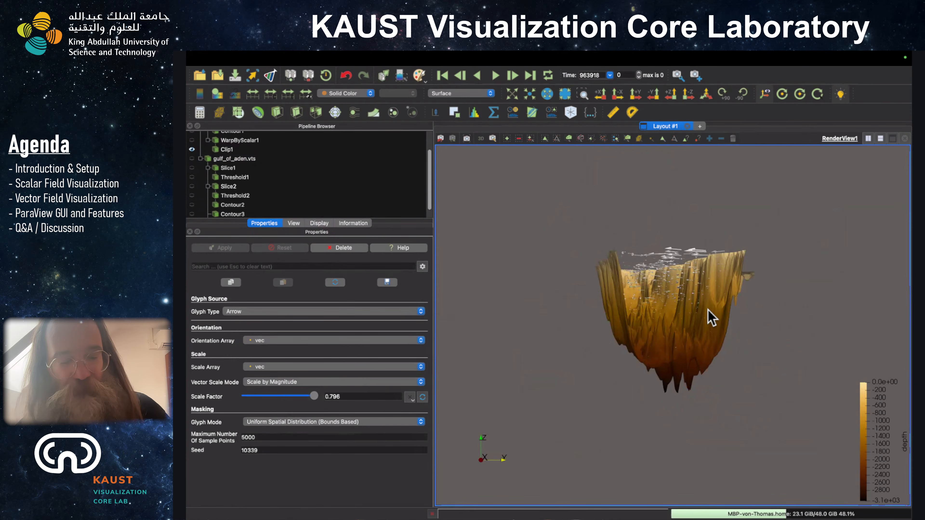
{"action": "scroll", "coordinate": [699, 325], "scroll_direction": "up", "scroll_amount": 5}
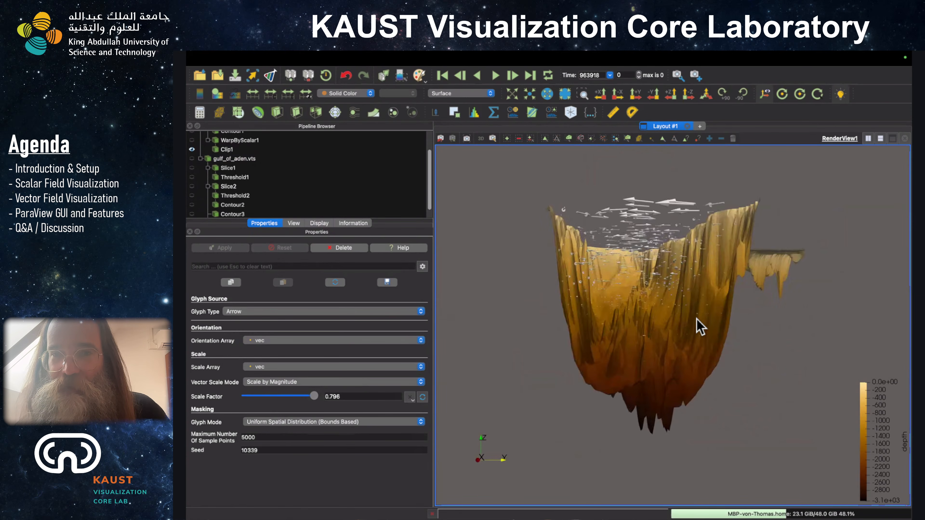
{"action": "left_click_drag", "start_coordinate": [699, 325], "coordinate": [663, 253]}
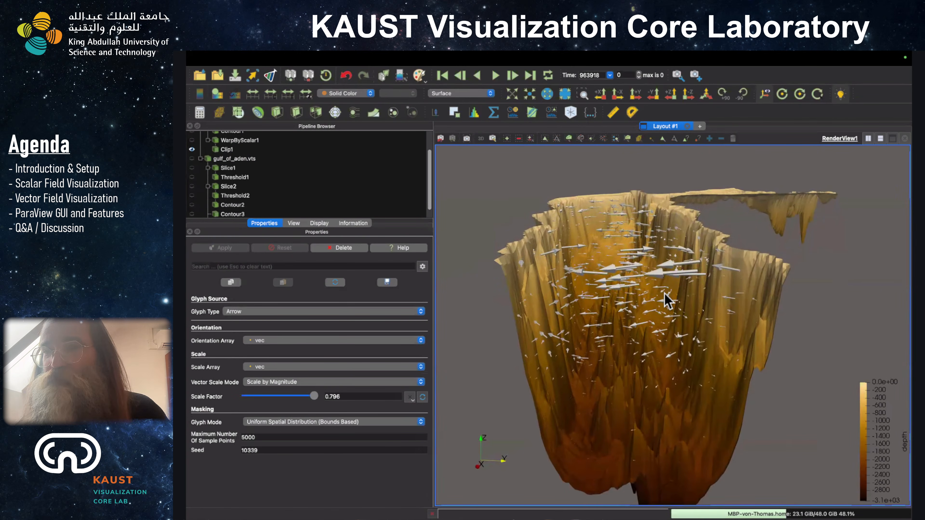
{"action": "left_click_drag", "start_coordinate": [667, 376], "coordinate": [667, 356]}
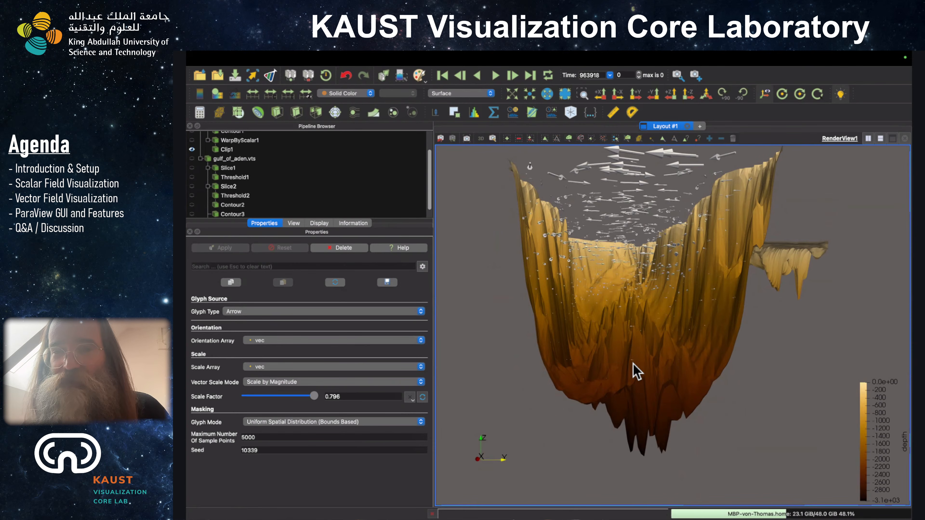
Set the arrow glyphs' scale factor to 2 and apply it.
{"action": "double_click", "coordinate": [357, 397]}
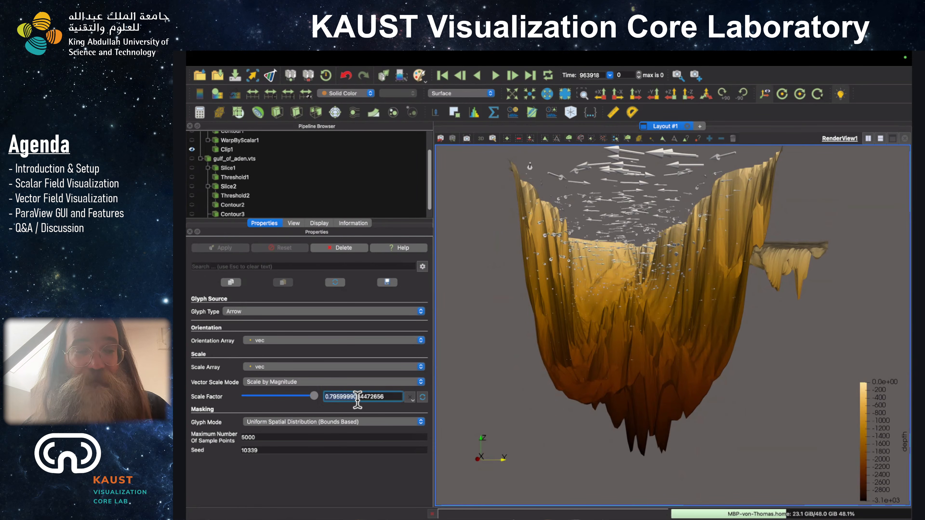
{"action": "type", "text": "1"}
{"action": "double_click", "coordinate": [356, 400]}
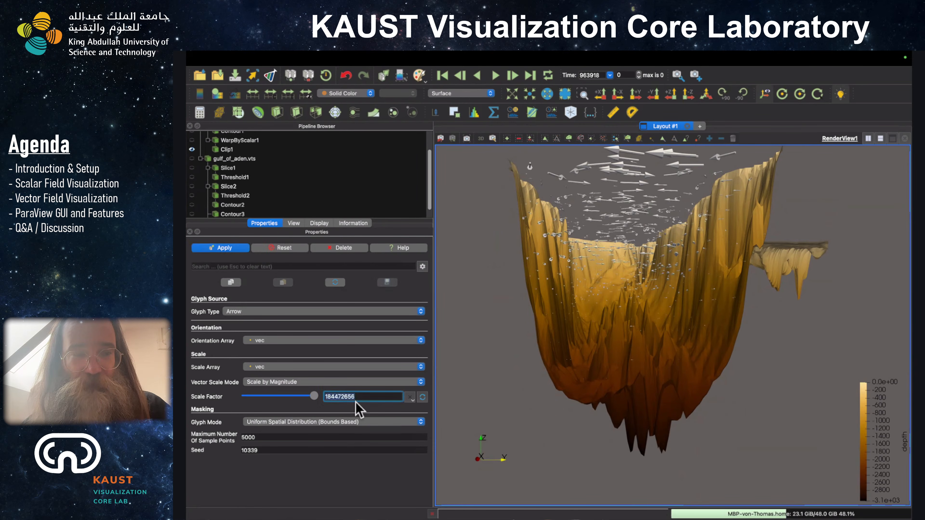
{"action": "type", "text": "1"}
{"action": "key", "text": "Tab"}
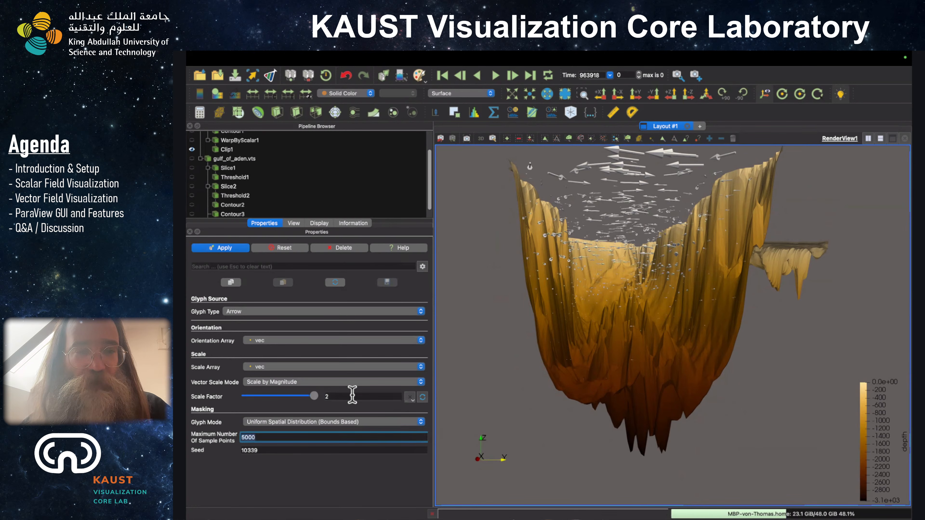
{"action": "left_click", "coordinate": [238, 249]}
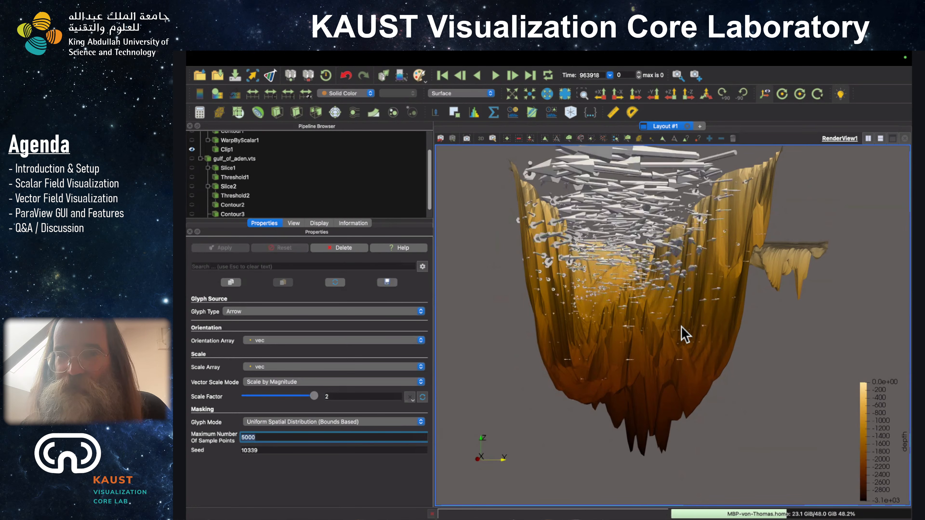
Set the arrow glyphs' scale factor to 1, apply it and check the arrow sizes in the basin.
{"action": "mouse_move", "coordinate": [657, 285]}
{"action": "left_mouse_down"}
{"action": "mouse_move", "coordinate": [649, 329]}
{"action": "mouse_move", "coordinate": [647, 289]}
{"action": "left_mouse_up"}
{"action": "double_click", "coordinate": [361, 397]}
{"action": "type", "text": "1"}
{"action": "key", "text": "Tab"}
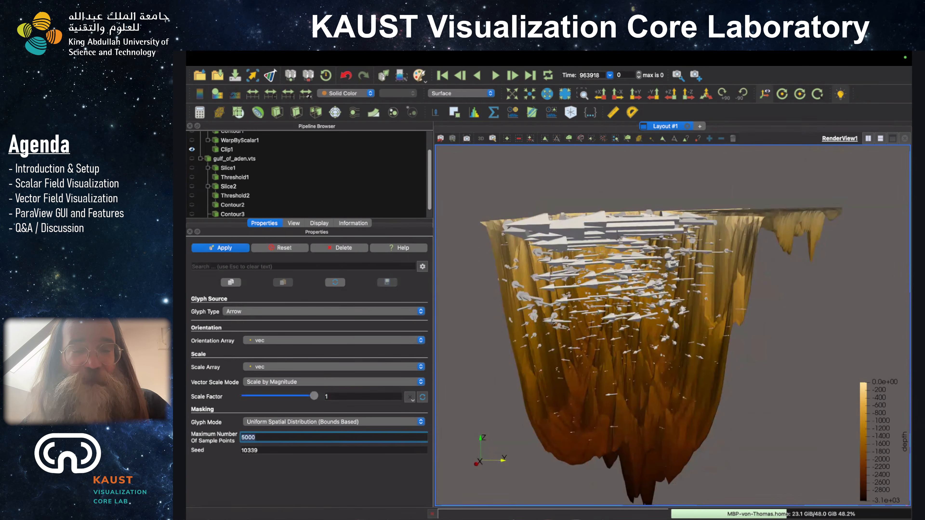
{"action": "left_click", "coordinate": [233, 249]}
{"action": "mouse_move", "coordinate": [691, 211]}
{"action": "left_mouse_down"}
{"action": "mouse_move", "coordinate": [695, 259]}
{"action": "mouse_move", "coordinate": [694, 219]}
{"action": "left_mouse_up"}
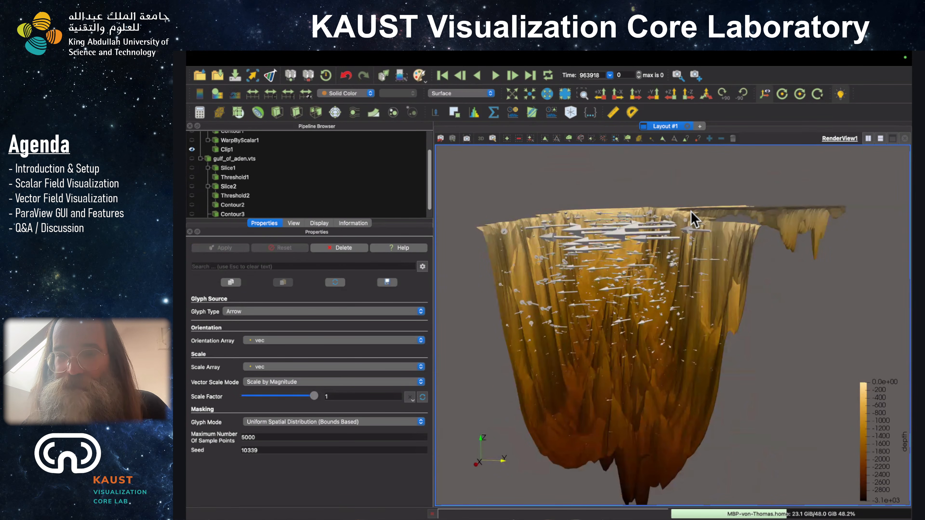
Set the glyphs' scale array to No scale array, apply it and inspect the uniformly sized arrows.
{"action": "left_click", "coordinate": [284, 367]}
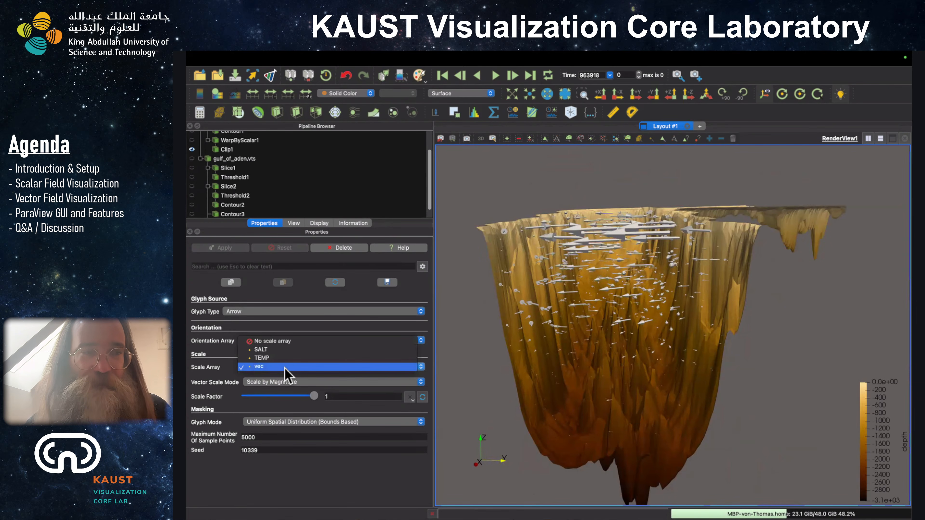
{"action": "left_click", "coordinate": [280, 343]}
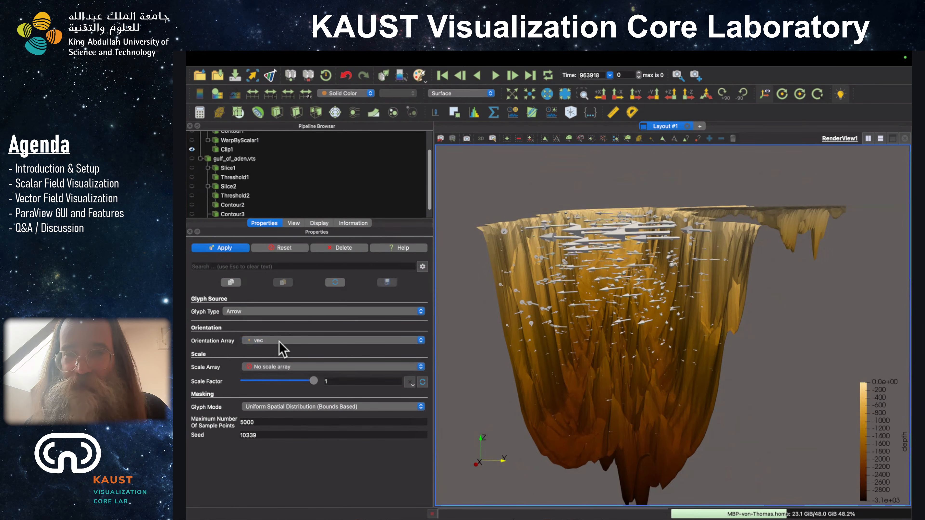
{"action": "left_click", "coordinate": [225, 248]}
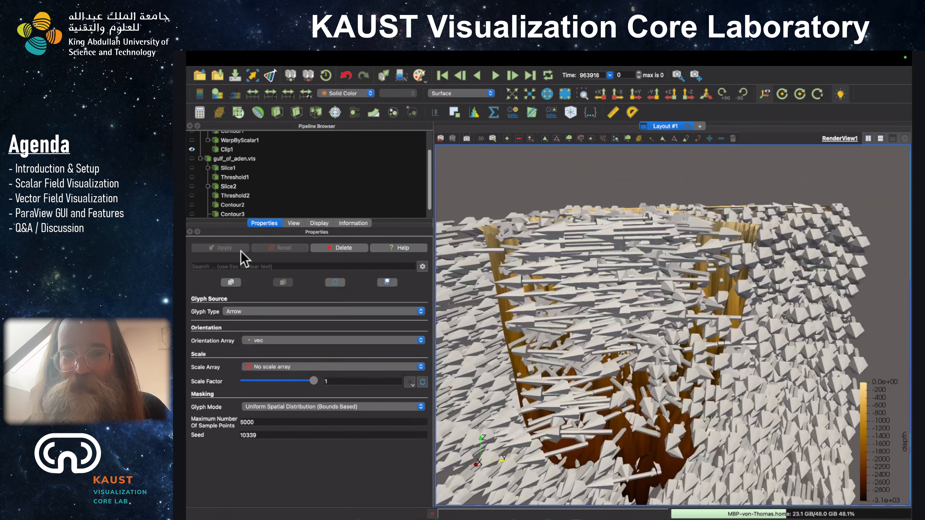
{"action": "scroll", "coordinate": [521, 352], "scroll_direction": "down", "scroll_amount": 10}
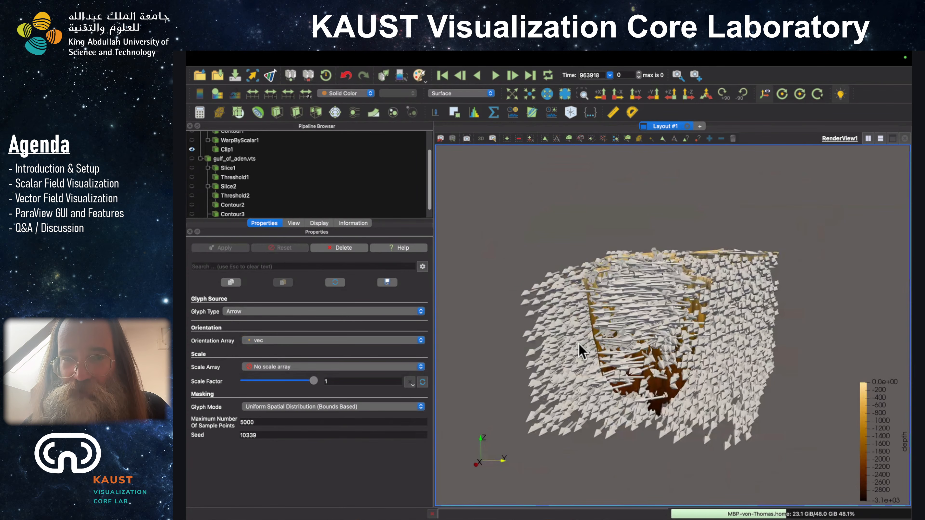
{"action": "left_click_drag", "start_coordinate": [584, 383], "coordinate": [587, 358]}
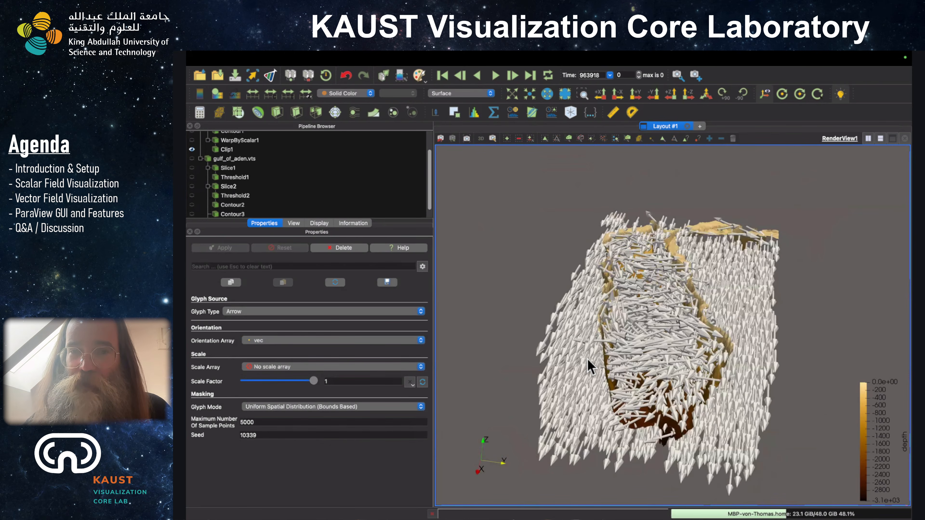
Set the scale factor of the uniformly sized arrows to 0.1 and apply it.
{"action": "left_click", "coordinate": [345, 381]}
{"action": "key", "text": "BackSpace"}
{"action": "type", "text": "0.1"}
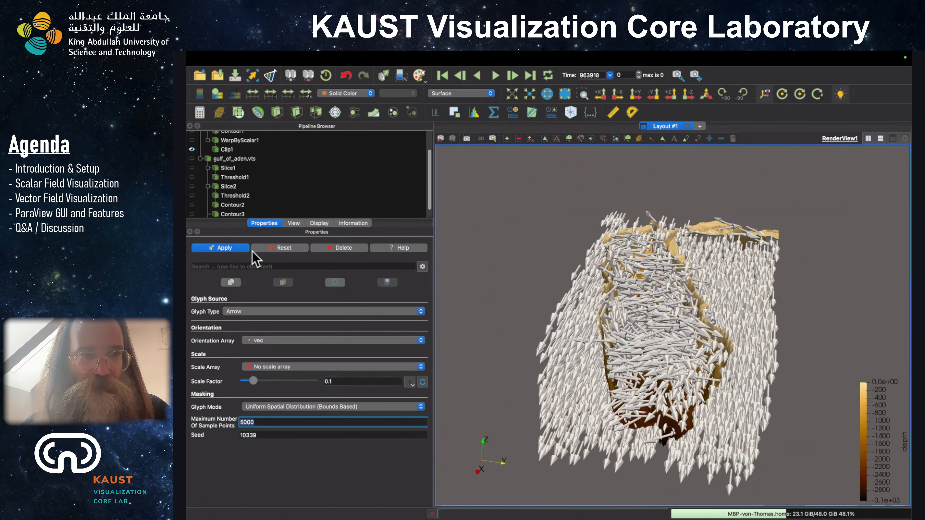
{"action": "left_click", "coordinate": [238, 251]}
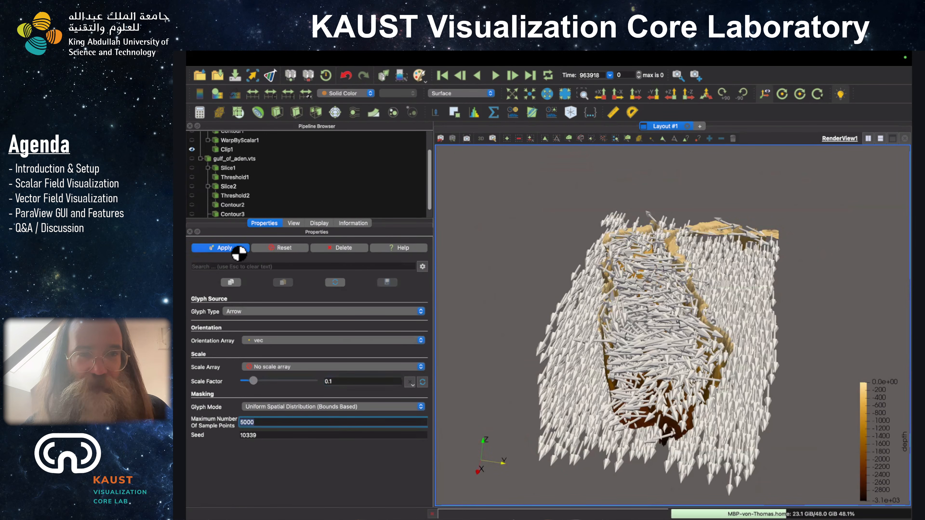
Set the uniformly sized arrows' scale factor to 0.5, apply it and look at the arrows in the basin.
{"action": "left_click", "coordinate": [345, 382]}
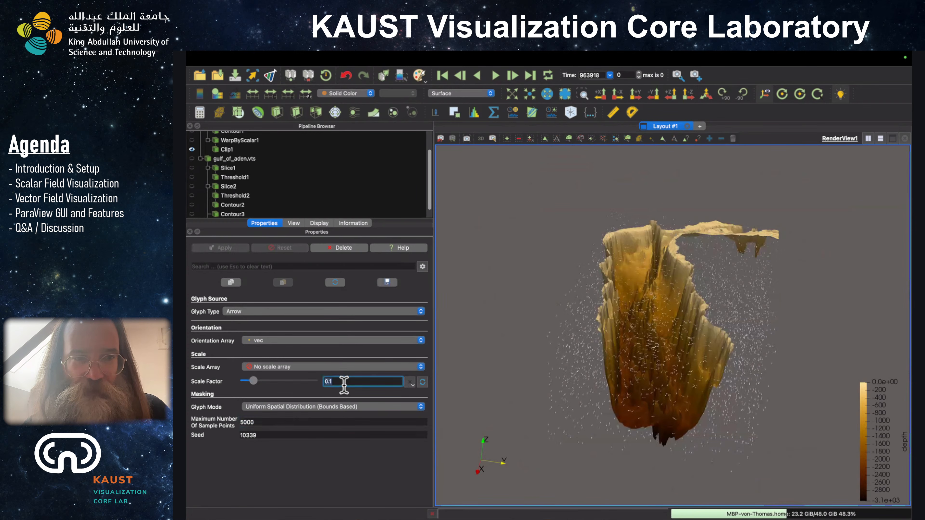
{"action": "key", "text": "BackSpace"}
{"action": "type", "text": "5"}
{"action": "key", "text": "Tab"}
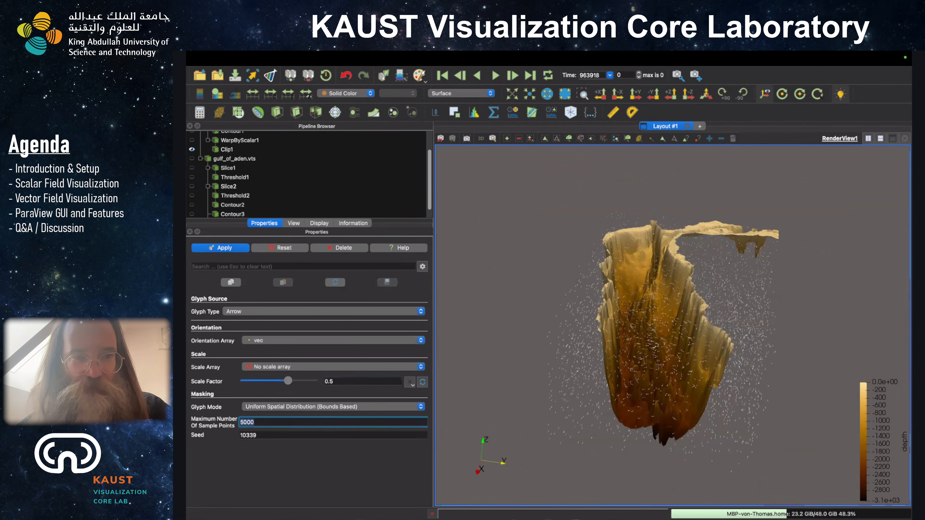
{"action": "left_click", "coordinate": [239, 250]}
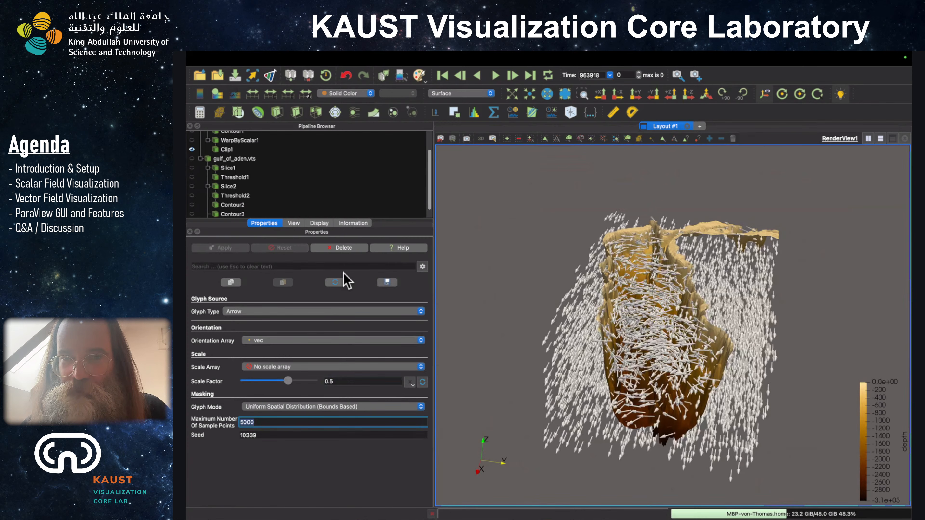
{"action": "left_click_drag", "start_coordinate": [519, 337], "coordinate": [521, 357]}
Set the arrow glyphs' scale factor to 0.25 and apply it.
{"action": "double_click", "coordinate": [360, 383]}
{"action": "type", "text": "0.25"}
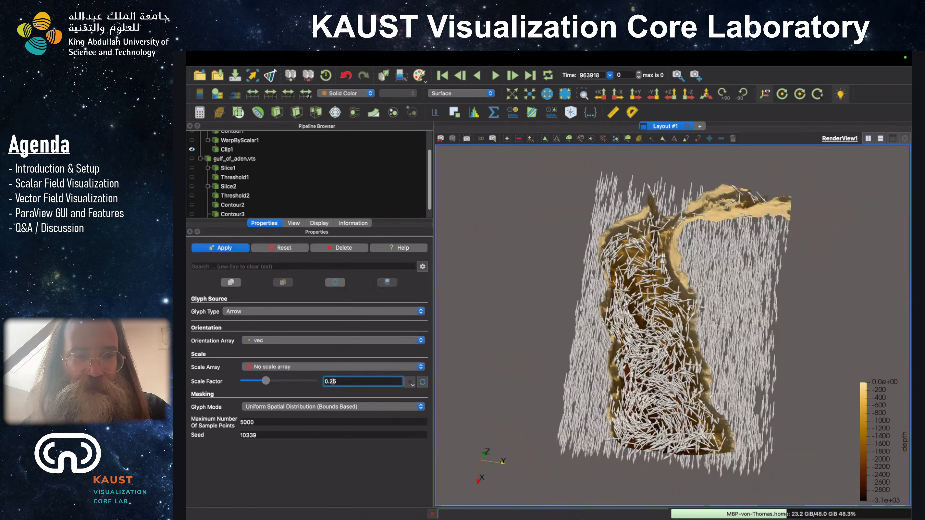
{"action": "key", "text": "Tab"}
{"action": "left_click", "coordinate": [226, 250]}
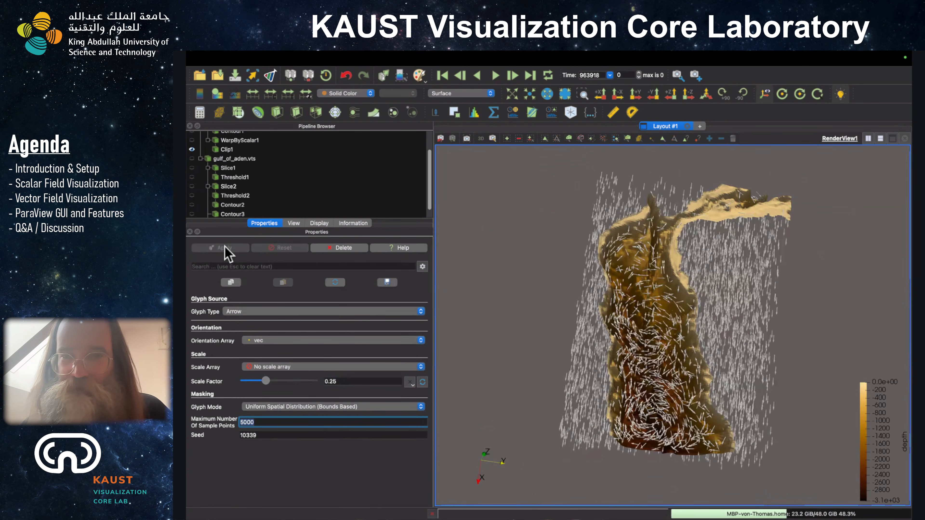
Examine the arrows inside and outside the basin from above and from the side.
{"action": "left_click_drag", "start_coordinate": [631, 356], "coordinate": [676, 269]}
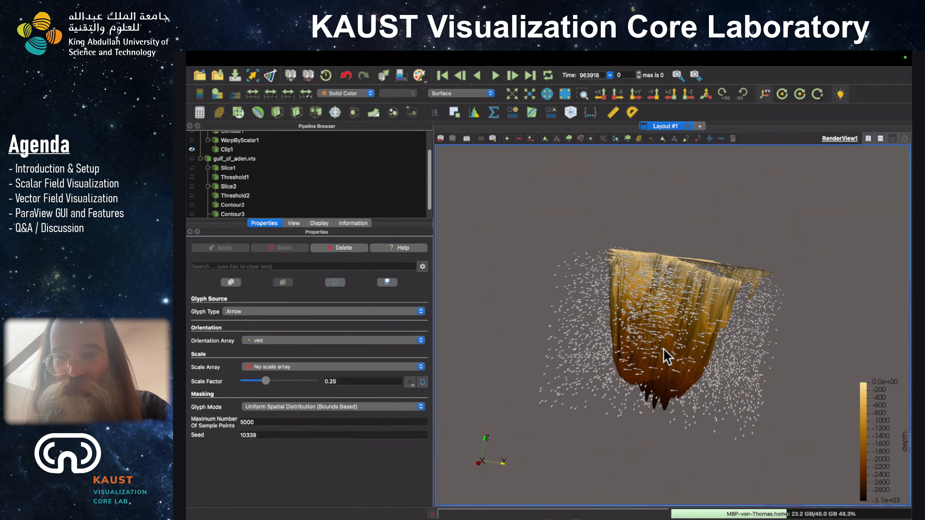
{"action": "left_click_drag", "start_coordinate": [676, 302], "coordinate": [744, 309]}
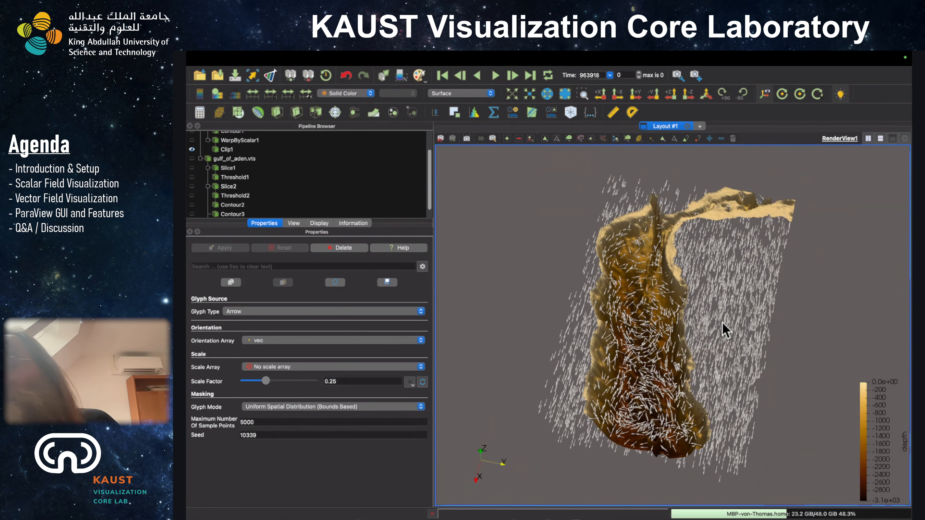
{"action": "left_click_drag", "start_coordinate": [722, 324], "coordinate": [717, 271]}
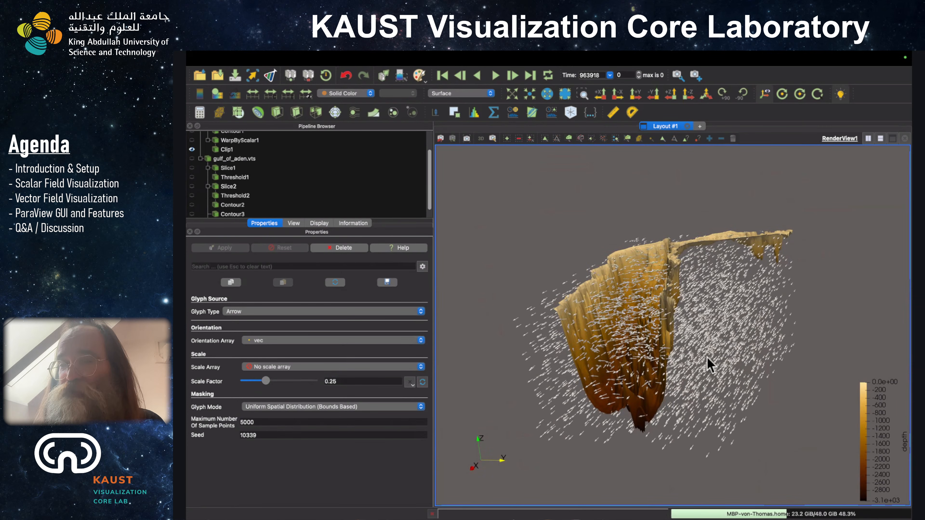
{"action": "left_click_drag", "start_coordinate": [716, 324], "coordinate": [728, 358]}
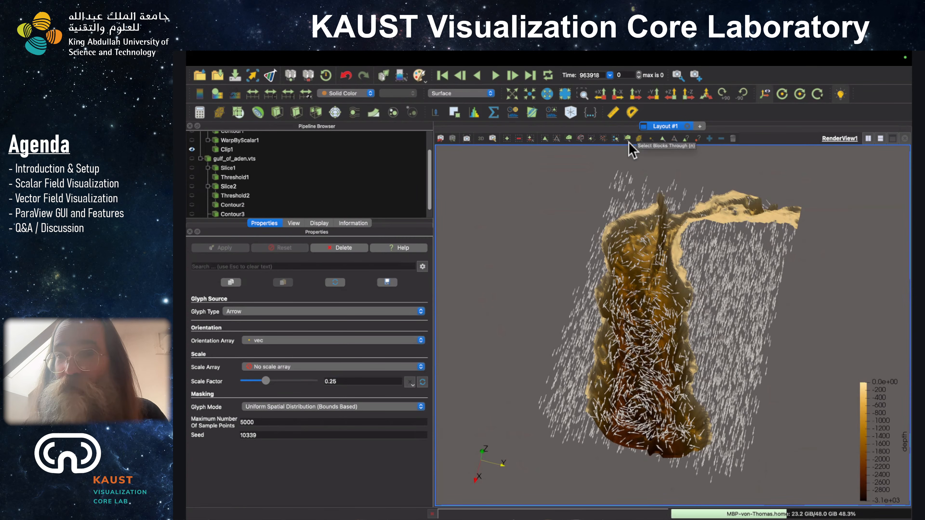
{"action": "left_click", "coordinate": [618, 94]}
{"action": "left_click_drag", "start_coordinate": [650, 320], "coordinate": [629, 368]}
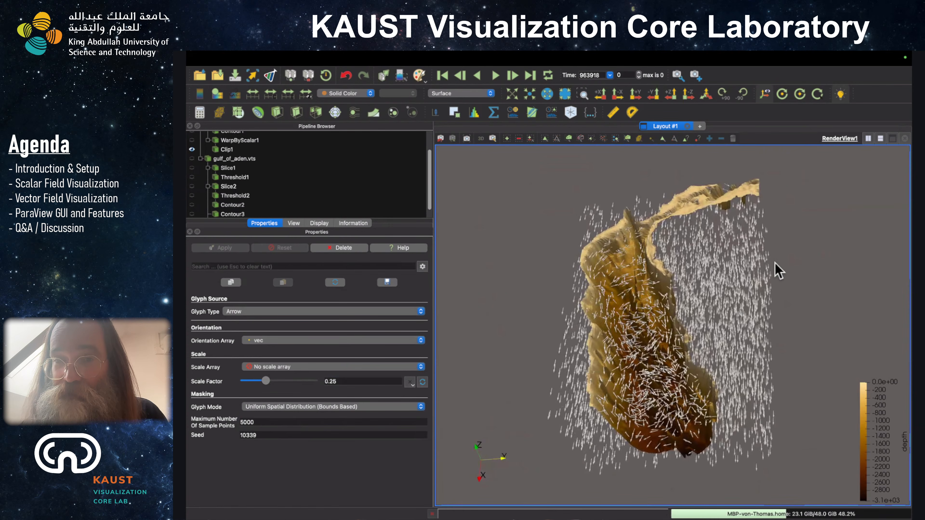
{"action": "left_click_drag", "start_coordinate": [707, 274], "coordinate": [716, 254]}
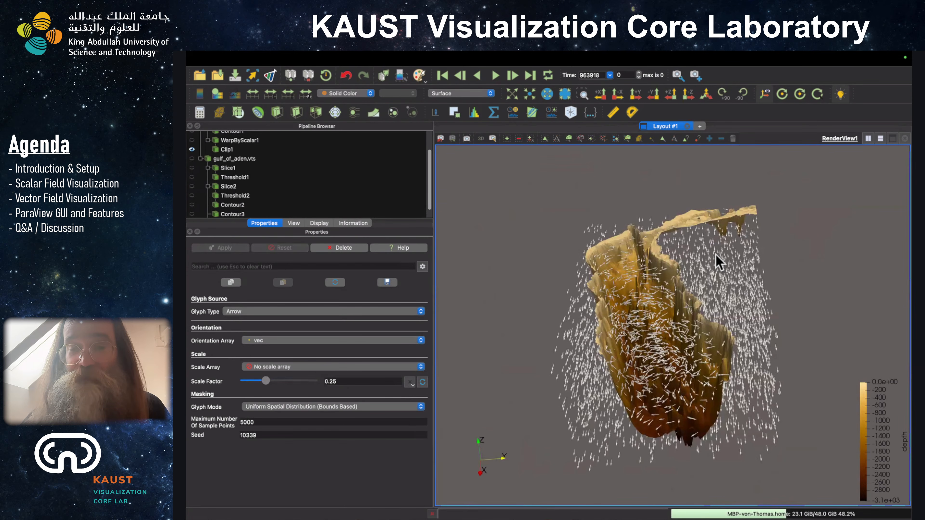
Apply a Threshold filter to gulf_of_aden.vts on the TEMP scalars with a lower threshold of 1.
{"action": "scroll", "coordinate": [321, 188], "scroll_direction": "down", "scroll_amount": 1}
{"action": "scroll", "coordinate": [322, 188], "scroll_direction": "up", "scroll_amount": 3}
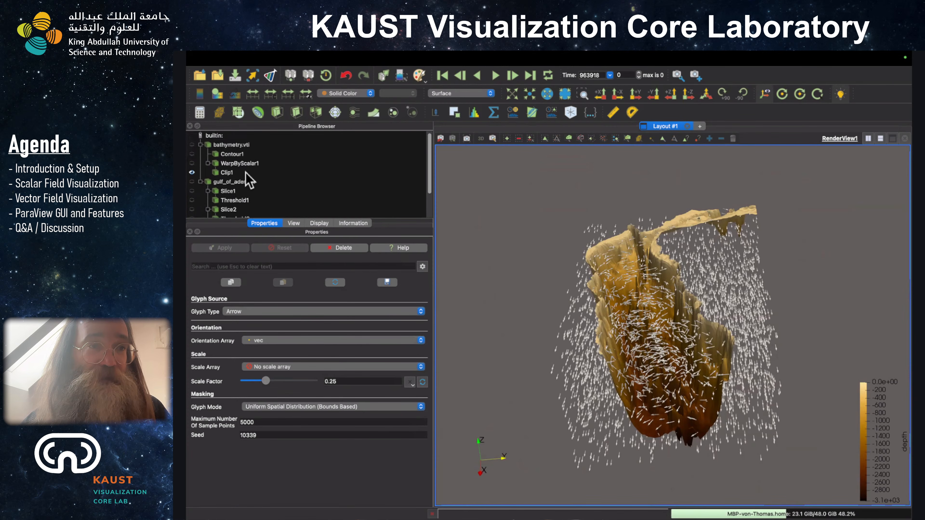
{"action": "left_click", "coordinate": [241, 182]}
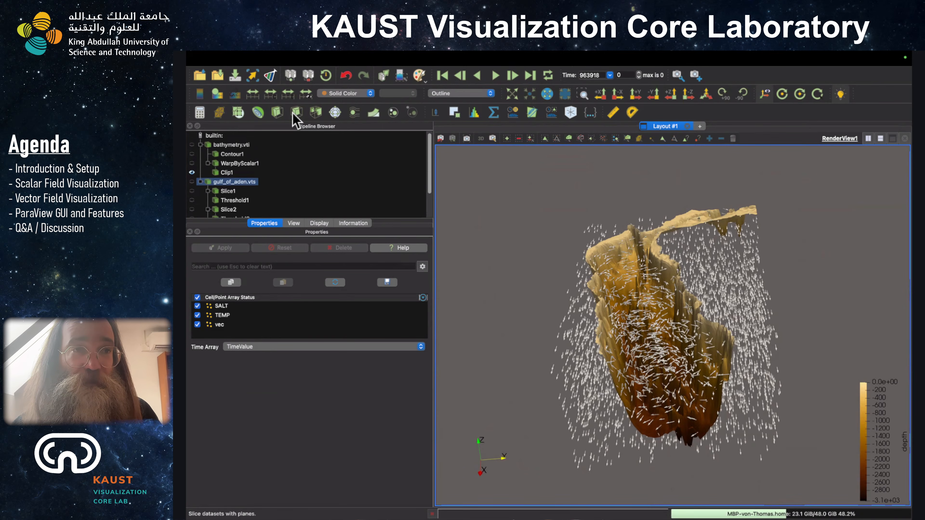
{"action": "left_click", "coordinate": [277, 112]}
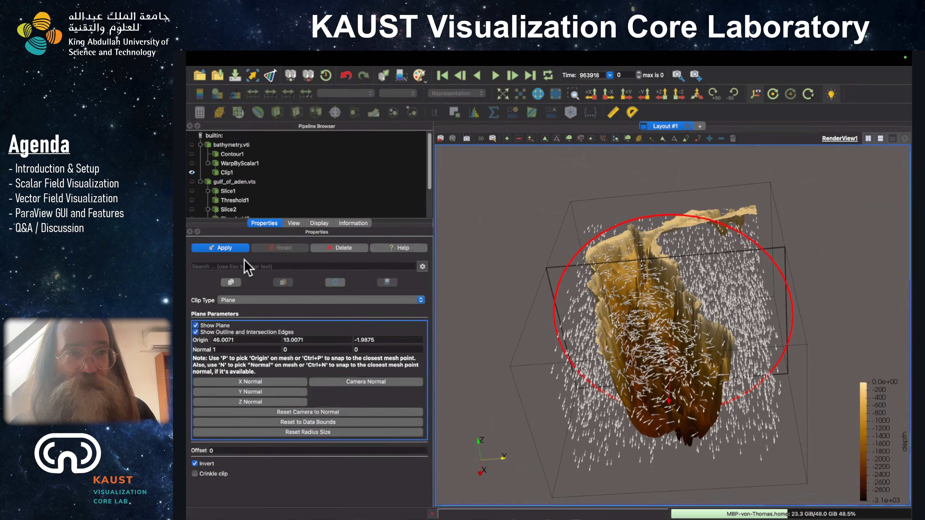
{"action": "left_click", "coordinate": [347, 252]}
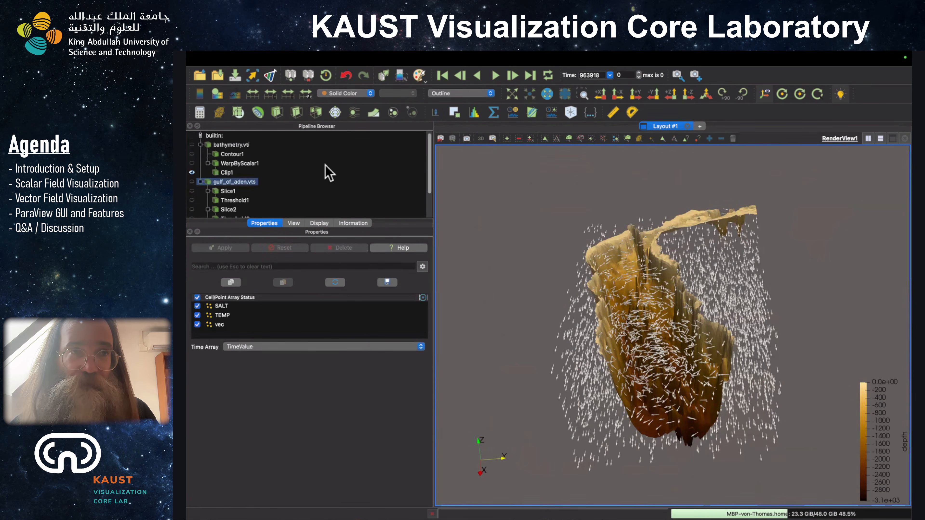
{"action": "left_click", "coordinate": [315, 112]}
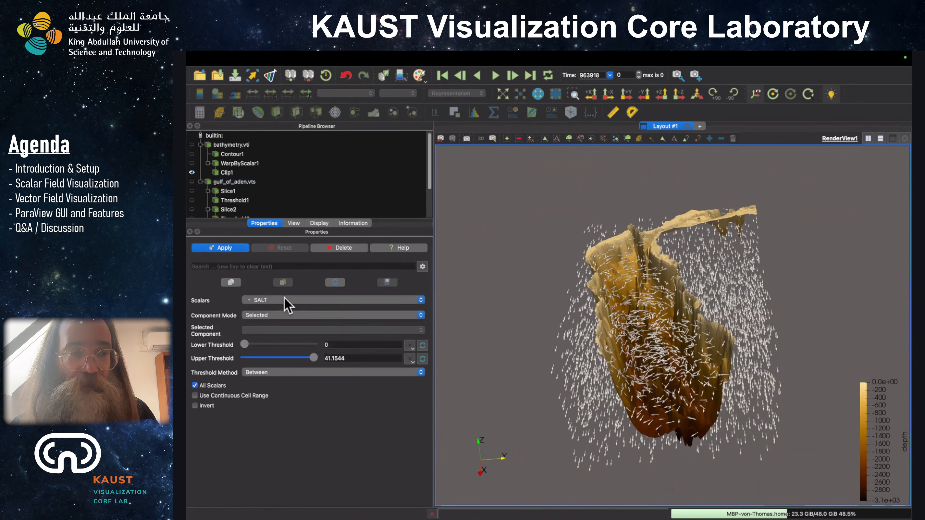
{"action": "left_click", "coordinate": [285, 302]}
{"action": "left_click", "coordinate": [285, 315]}
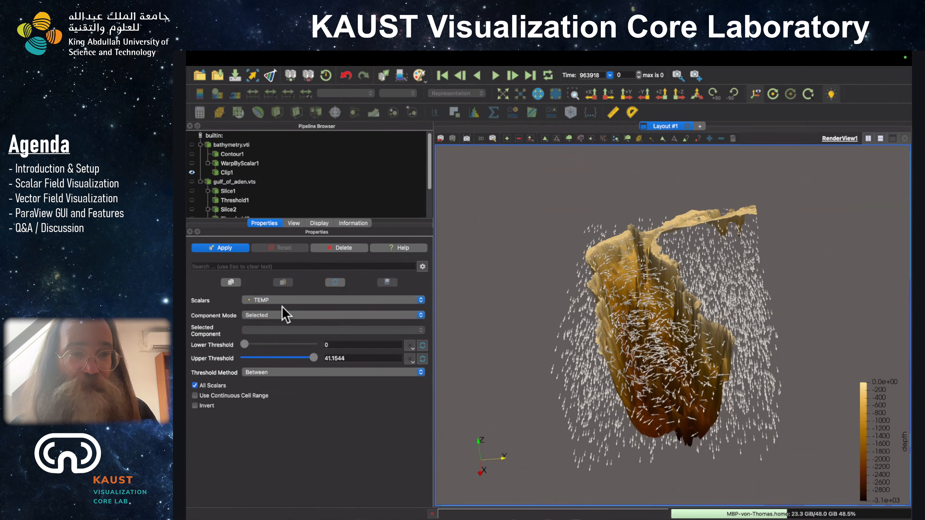
{"action": "left_click", "coordinate": [341, 345]}
{"action": "type", "text": "1"}
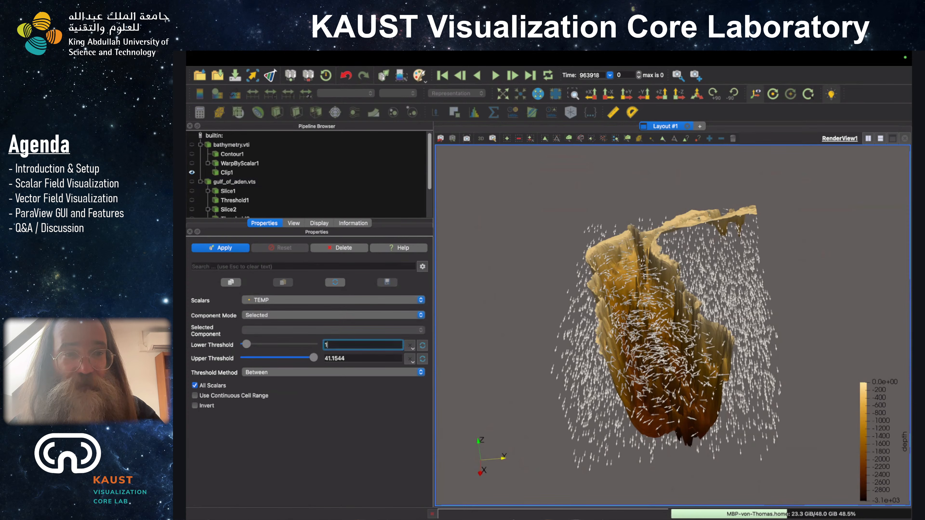
{"action": "key", "text": "Tab"}
{"action": "left_click", "coordinate": [240, 248]}
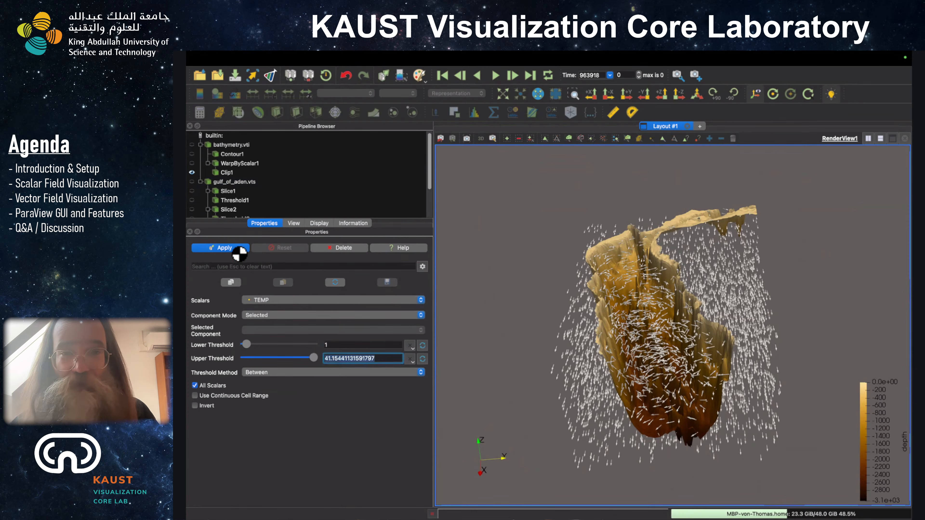
Hide the new TEMP threshold in the 3D view and enlarge the pipeline list to show all its entries.
{"action": "left_click_drag", "start_coordinate": [635, 283], "coordinate": [597, 332]}
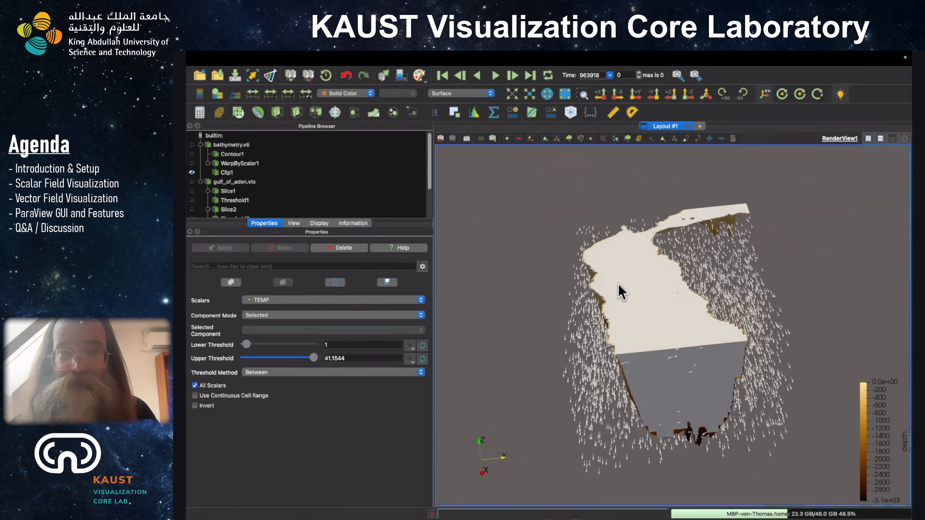
{"action": "scroll", "coordinate": [255, 206], "scroll_direction": "down", "scroll_amount": 3}
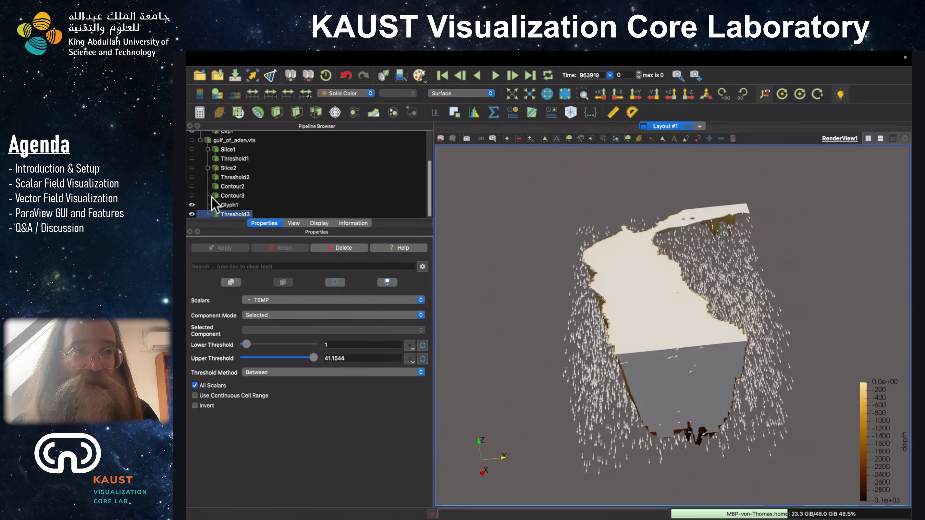
{"action": "left_click", "coordinate": [192, 214]}
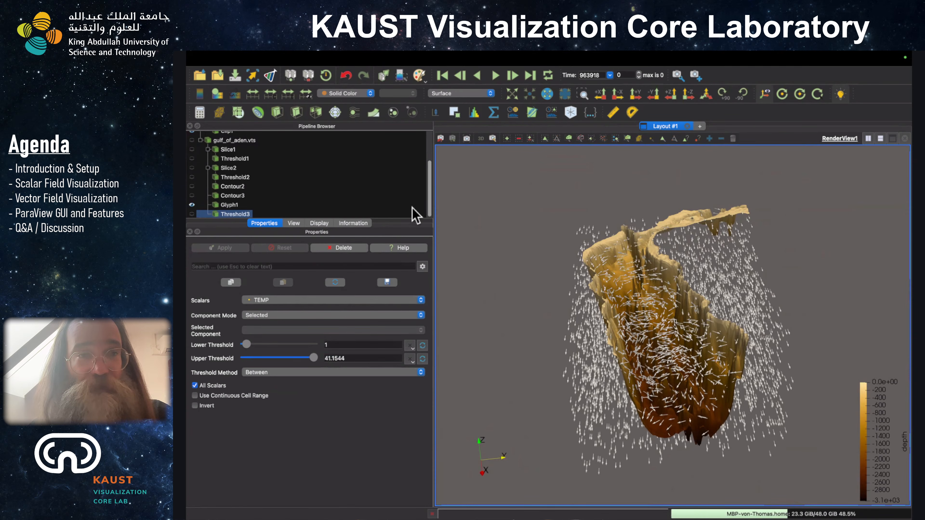
{"action": "left_click_drag", "start_coordinate": [393, 219], "coordinate": [389, 265]}
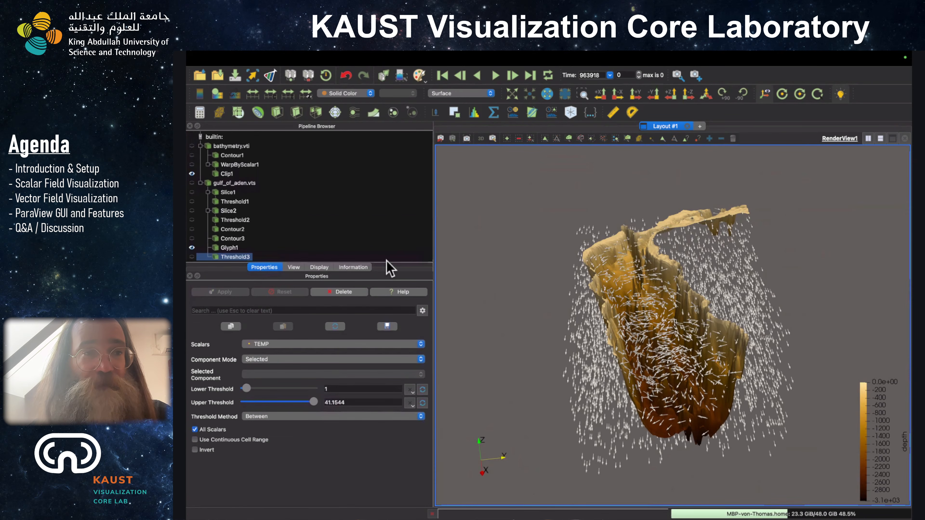
Change the input of Glyph1 to Threshold3 and inspect the arrows within the basin.
{"action": "left_click", "coordinate": [231, 248]}
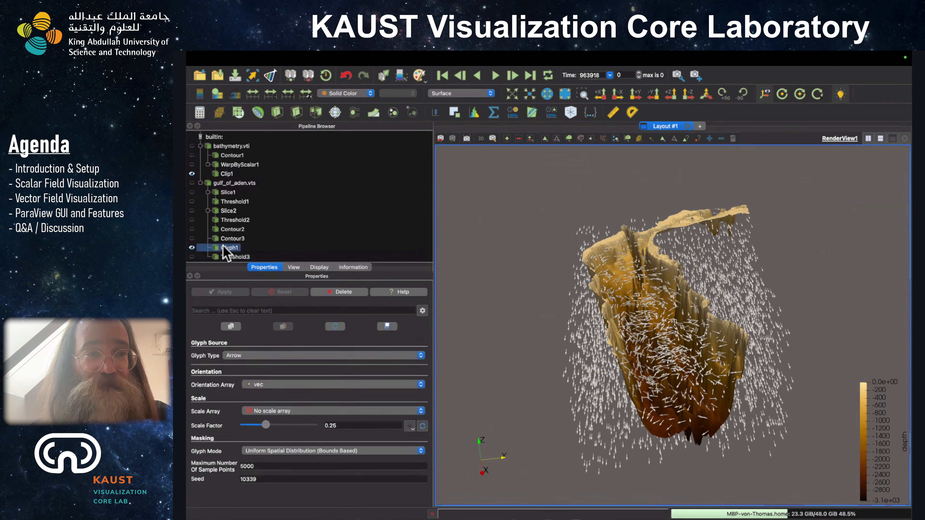
{"action": "left_click", "coordinate": [192, 247]}
{"action": "left_click", "coordinate": [192, 247]}
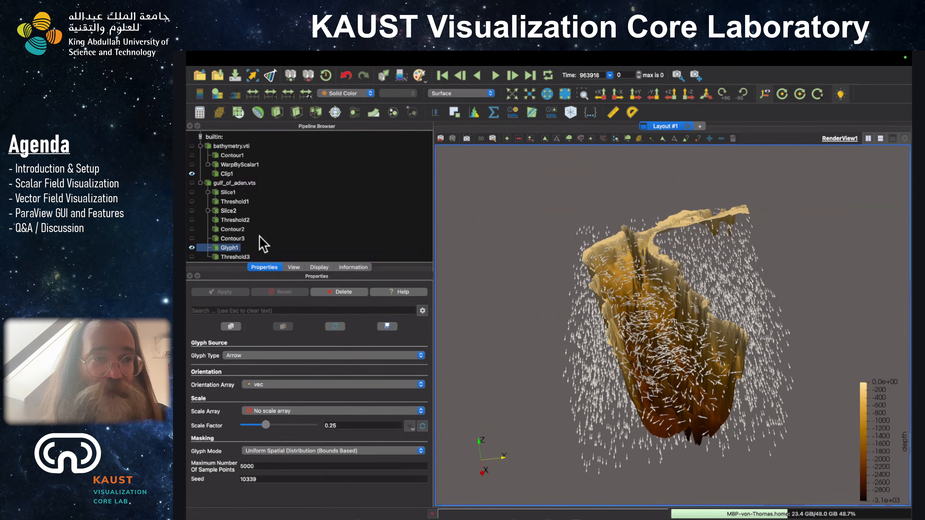
{"action": "right_click", "coordinate": [232, 253]}
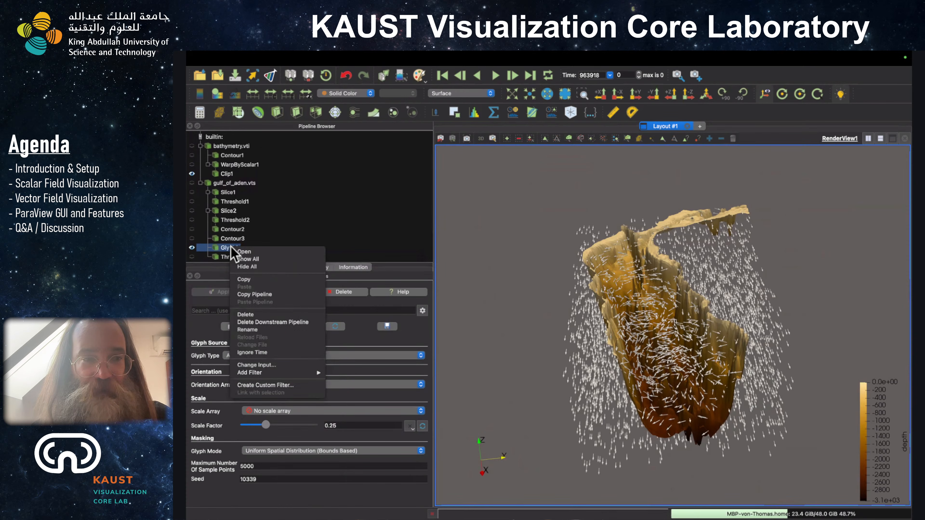
{"action": "left_click", "coordinate": [257, 365]}
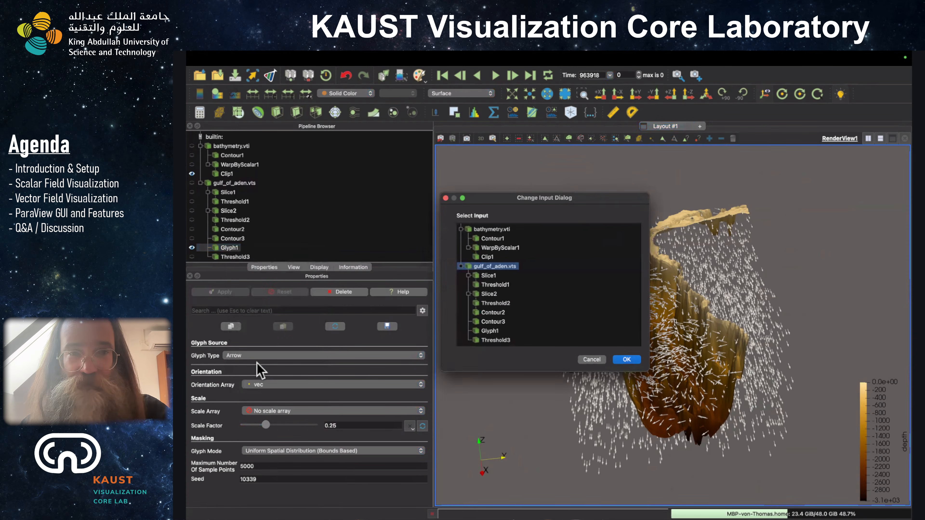
{"action": "left_click", "coordinate": [495, 341]}
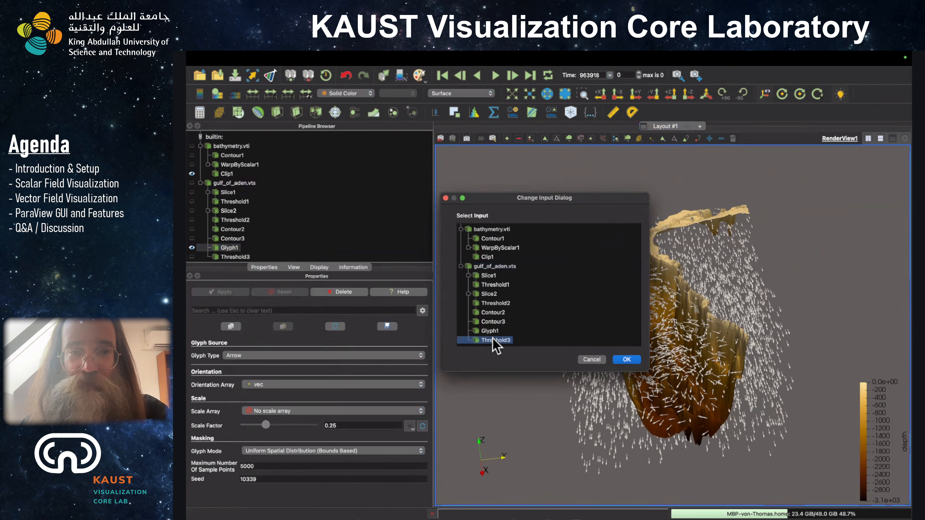
{"action": "left_click", "coordinate": [629, 360]}
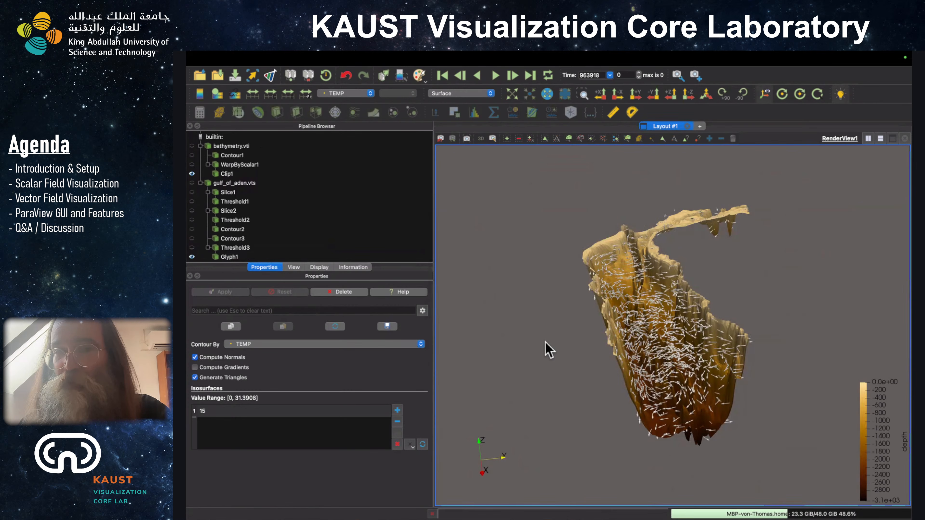
{"action": "mouse_move", "coordinate": [732, 417]}
{"action": "left_mouse_down"}
{"action": "mouse_move", "coordinate": [704, 413]}
{"action": "mouse_move", "coordinate": [723, 403]}
{"action": "left_mouse_up"}
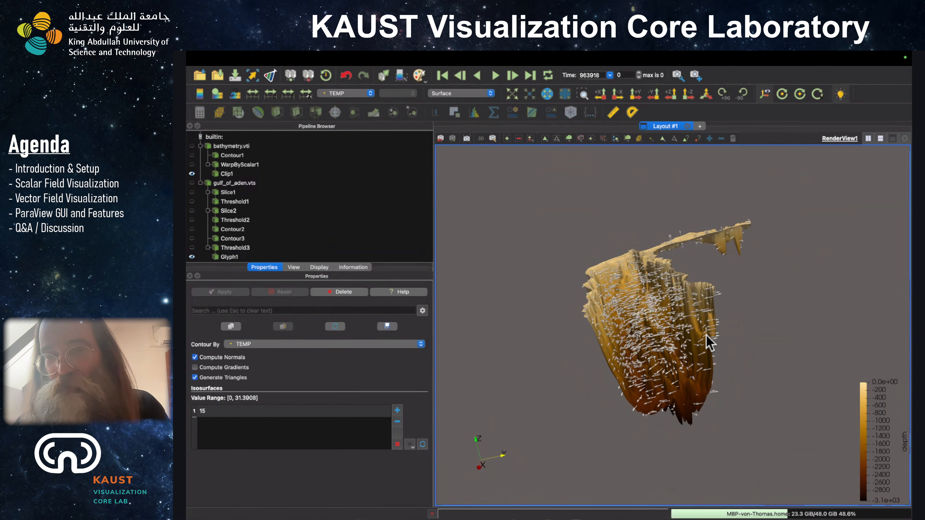
{"action": "left_click_drag", "start_coordinate": [659, 281], "coordinate": [695, 317]}
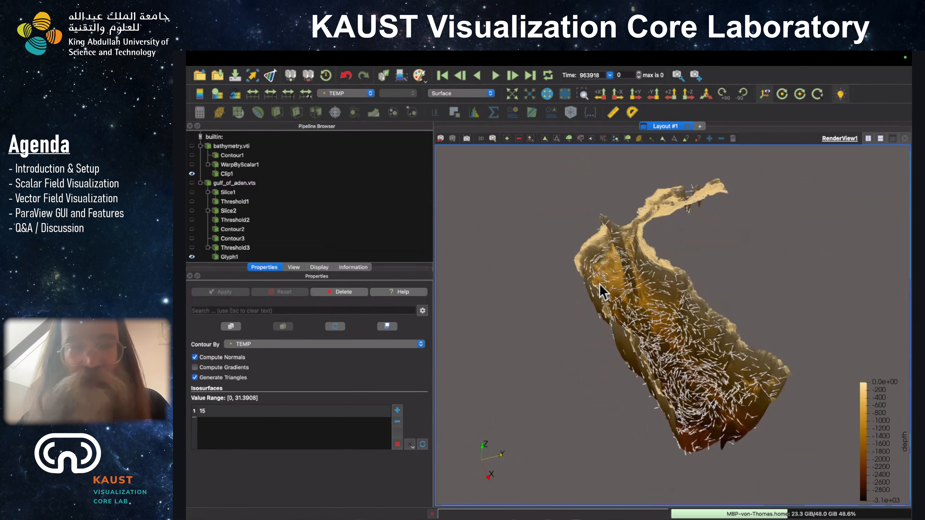
Set the scale array of Glyph1 to vec and apply it.
{"action": "left_click", "coordinate": [233, 256]}
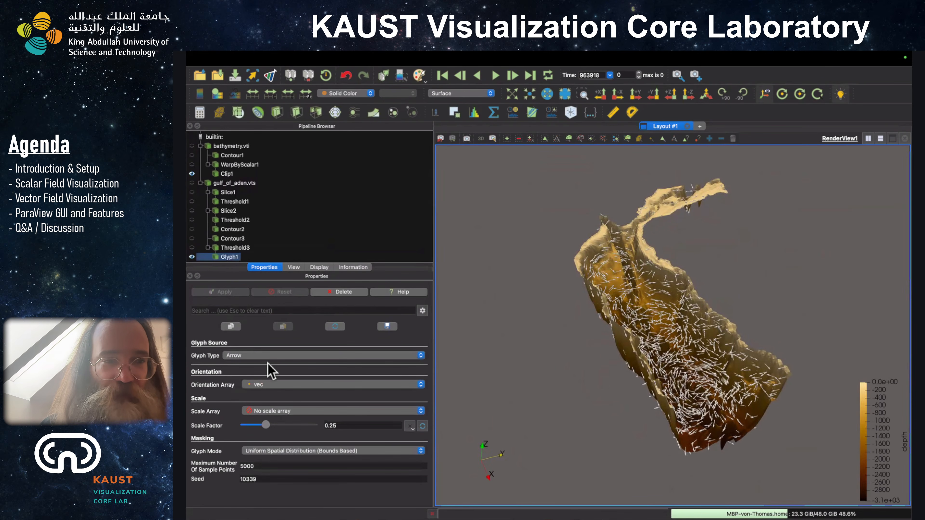
{"action": "left_click", "coordinate": [268, 412]}
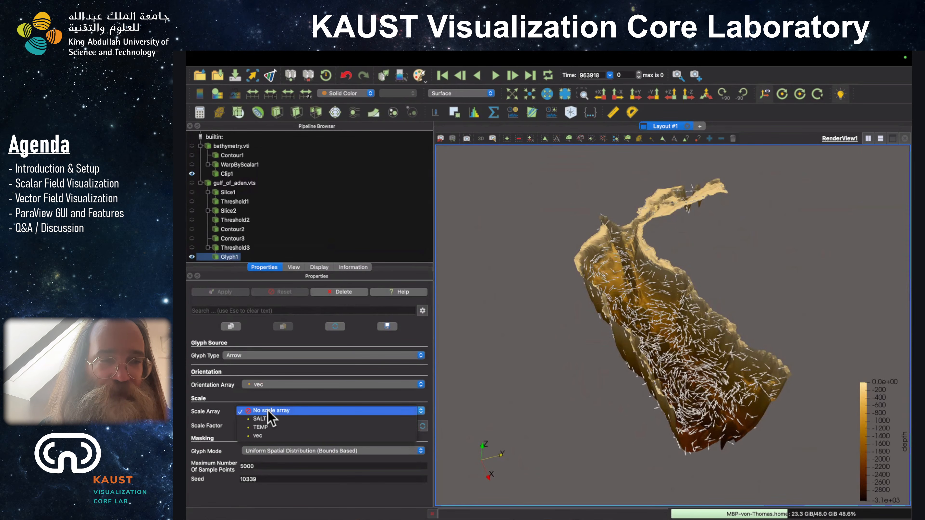
{"action": "left_click", "coordinate": [264, 437]}
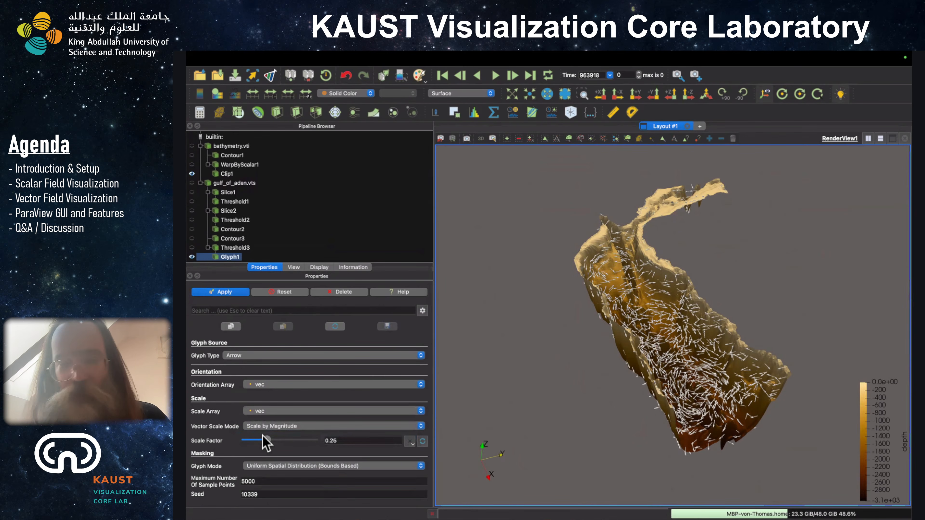
{"action": "left_click", "coordinate": [237, 292]}
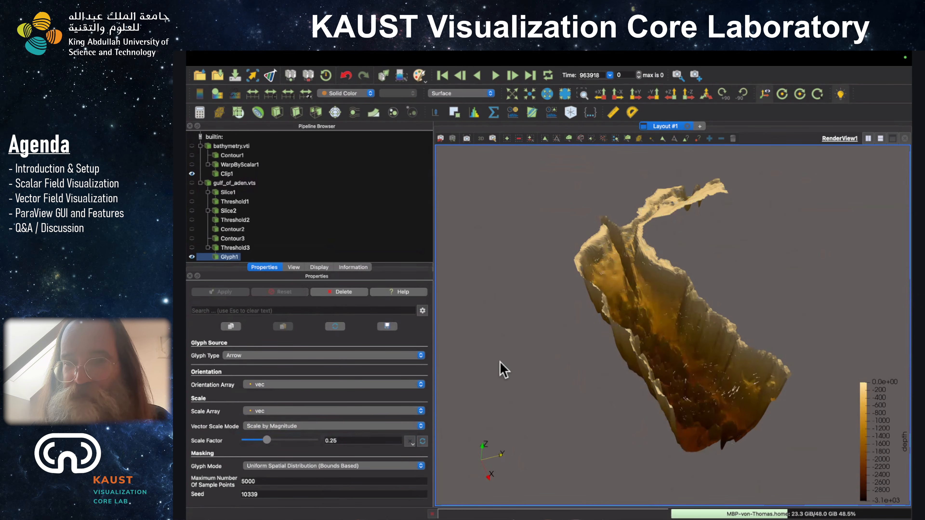
Set Glyph1's scale factor to 1 and its maximum number of sample points to 50000, applying both changes.
{"action": "left_click_drag", "start_coordinate": [552, 374], "coordinate": [527, 352]}
{"action": "triple_click", "coordinate": [348, 441]}
{"action": "type", "text": "1"}
{"action": "key", "text": "Tab"}
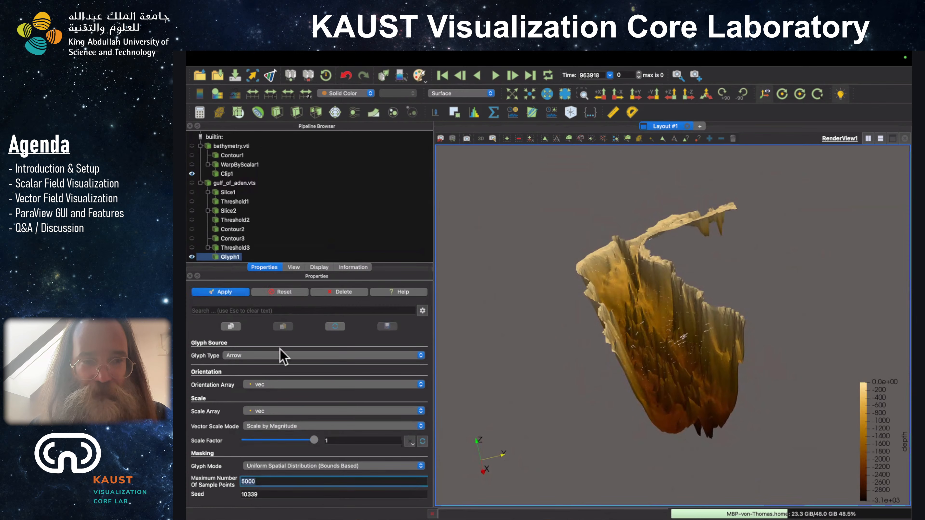
{"action": "left_click", "coordinate": [230, 291]}
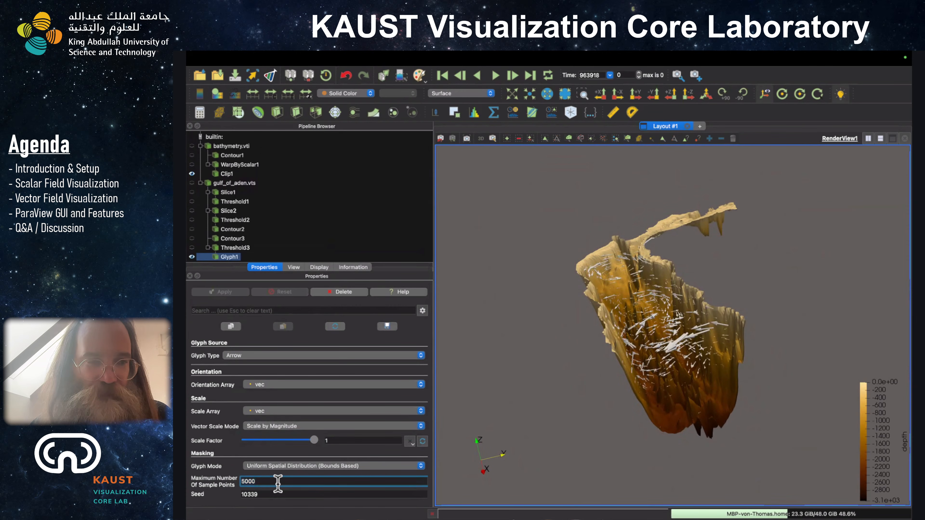
{"action": "type", "text": "0"}
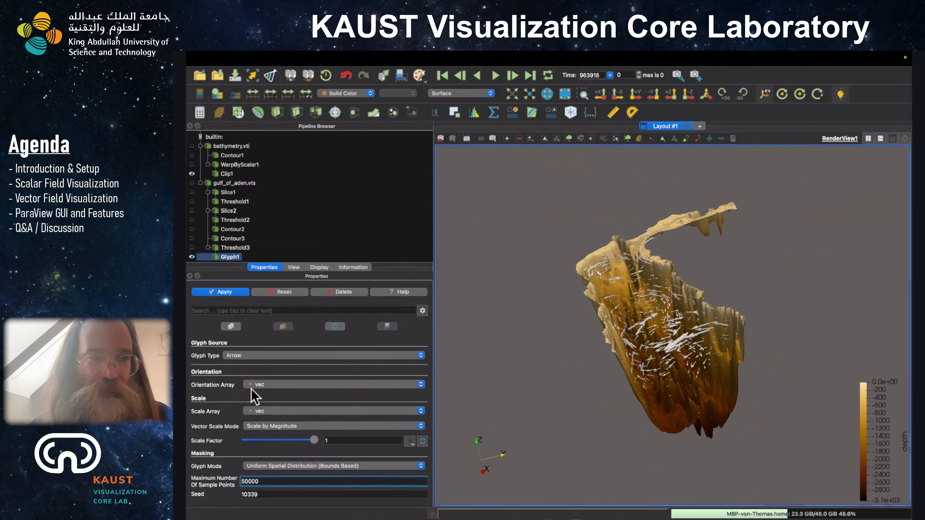
{"action": "left_click", "coordinate": [221, 292]}
Examine the arrow pattern in the basin from above and from the side, both close up and as a whole.
{"action": "left_click_drag", "start_coordinate": [596, 350], "coordinate": [661, 398]}
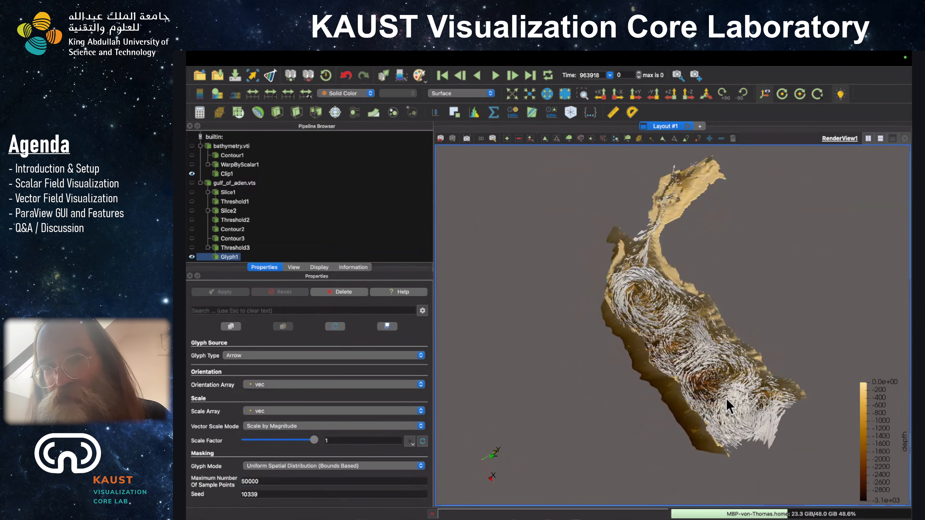
{"action": "left_click_drag", "start_coordinate": [747, 388], "coordinate": [790, 340]}
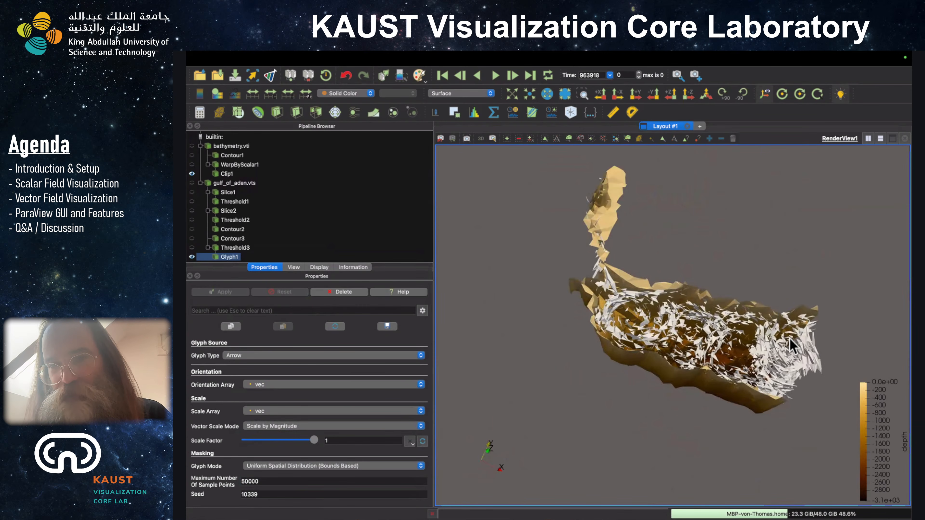
{"action": "scroll", "coordinate": [731, 341], "scroll_direction": "up", "scroll_amount": 3}
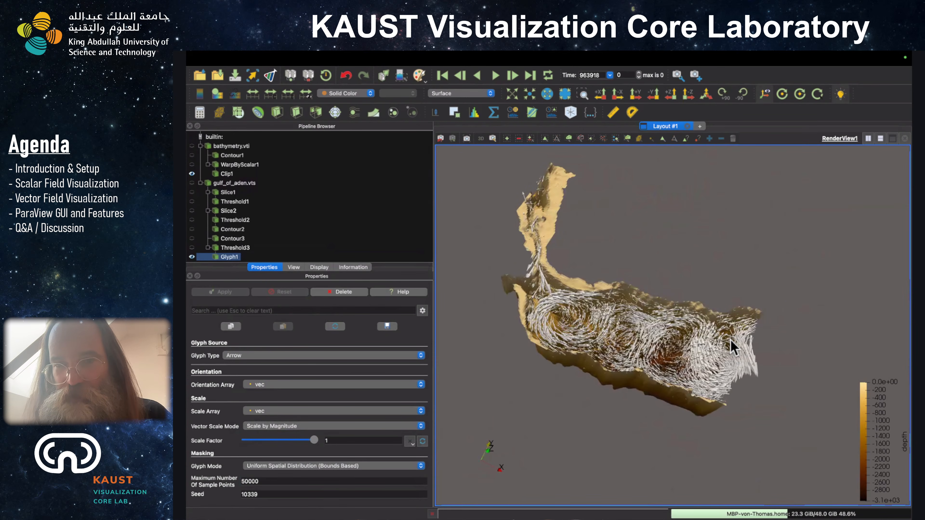
{"action": "scroll", "coordinate": [733, 346], "scroll_direction": "up", "scroll_amount": 3}
{"action": "scroll", "coordinate": [730, 340], "scroll_direction": "down", "scroll_amount": 3}
{"action": "right_click", "coordinate": [730, 339]}
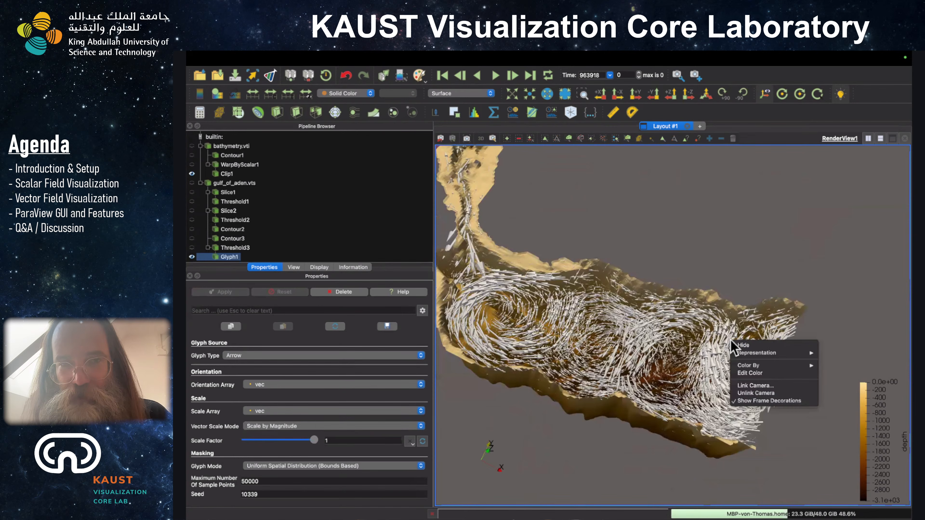
{"action": "left_click", "coordinate": [712, 323]}
{"action": "scroll", "coordinate": [700, 290], "scroll_direction": "down", "scroll_amount": 2}
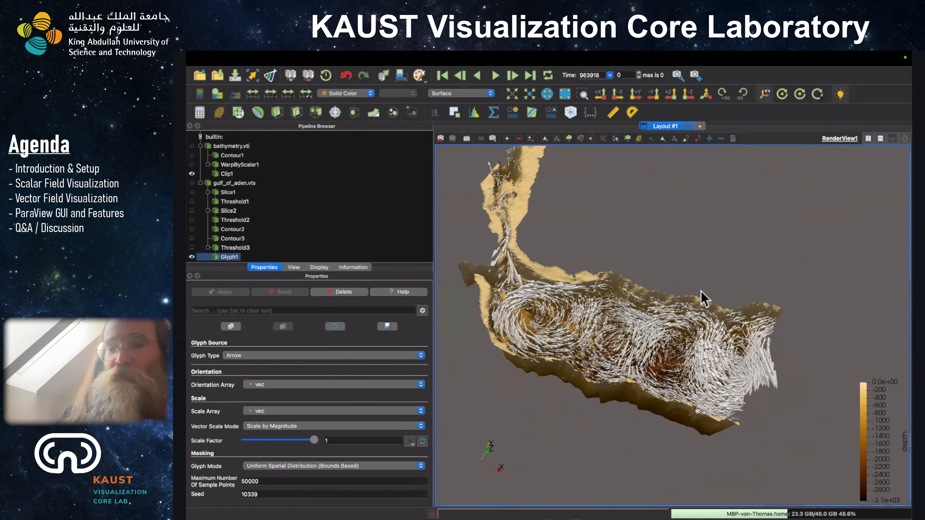
{"action": "left_click_drag", "start_coordinate": [685, 360], "coordinate": [624, 338]}
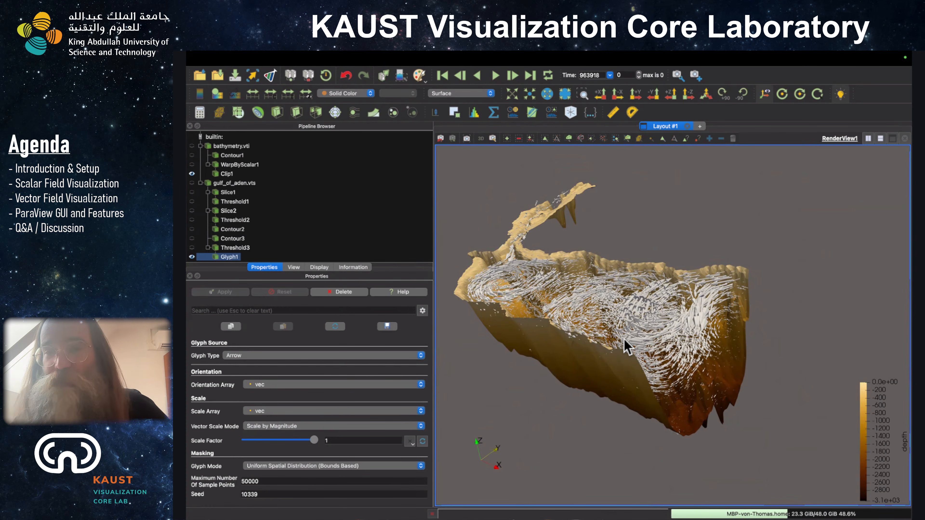
{"action": "scroll", "coordinate": [624, 339], "scroll_direction": "up", "scroll_amount": 3}
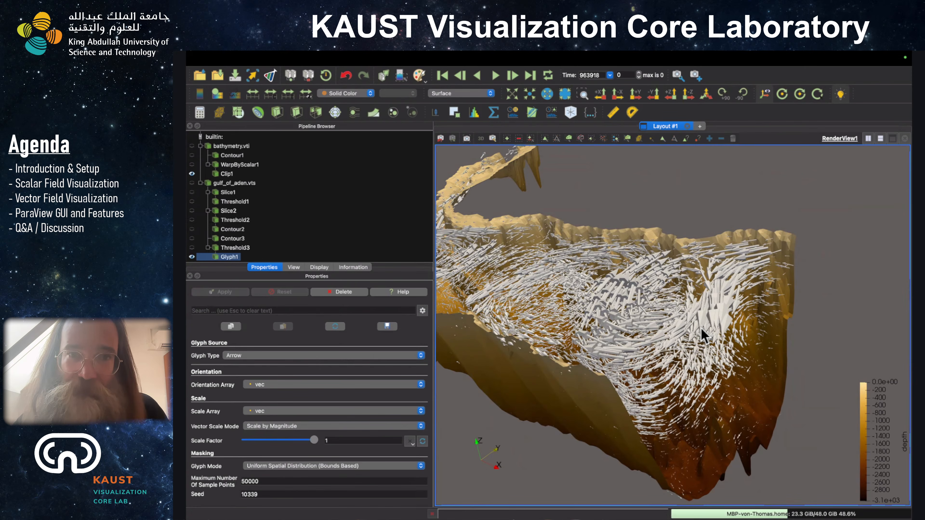
{"action": "left_click_drag", "start_coordinate": [596, 311], "coordinate": [642, 331]}
{"action": "scroll", "coordinate": [643, 325], "scroll_direction": "down", "scroll_amount": 2}
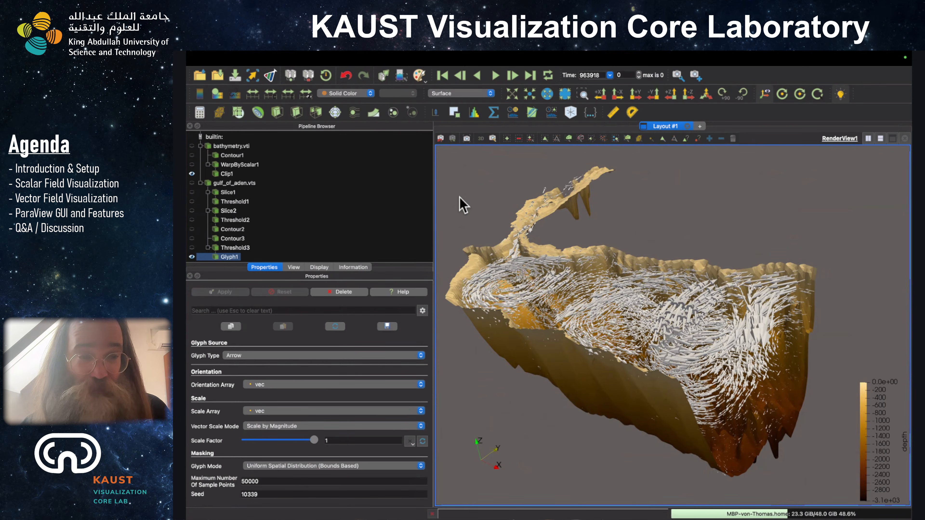
Hide Glyph1 in the 3D view and select Threshold3 in the pipeline.
{"action": "left_click", "coordinate": [192, 257]}
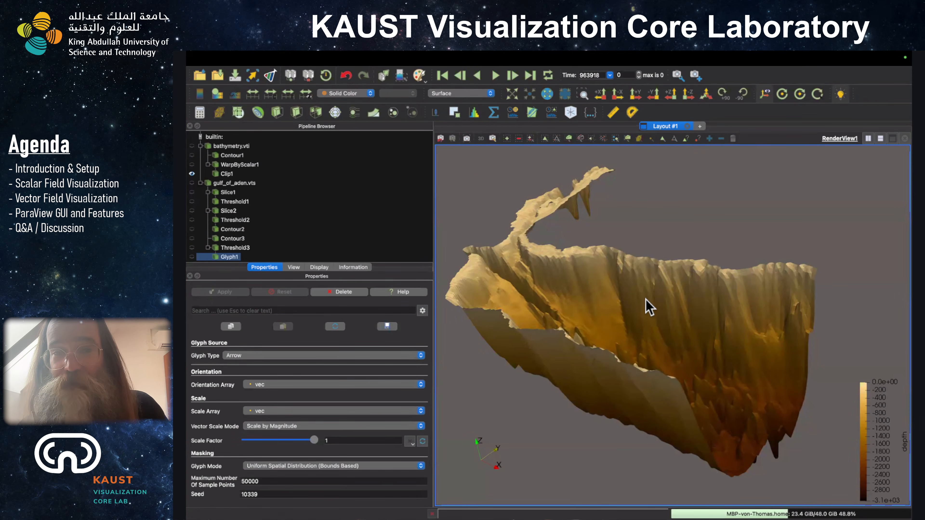
{"action": "middle_click_drag", "start_coordinate": [646, 298], "coordinate": [676, 309]}
{"action": "mouse_move", "coordinate": [675, 309]}
{"action": "left_mouse_down"}
{"action": "mouse_move", "coordinate": [682, 325]}
{"action": "mouse_move", "coordinate": [673, 307]}
{"action": "mouse_move", "coordinate": [671, 317]}
{"action": "left_mouse_up"}
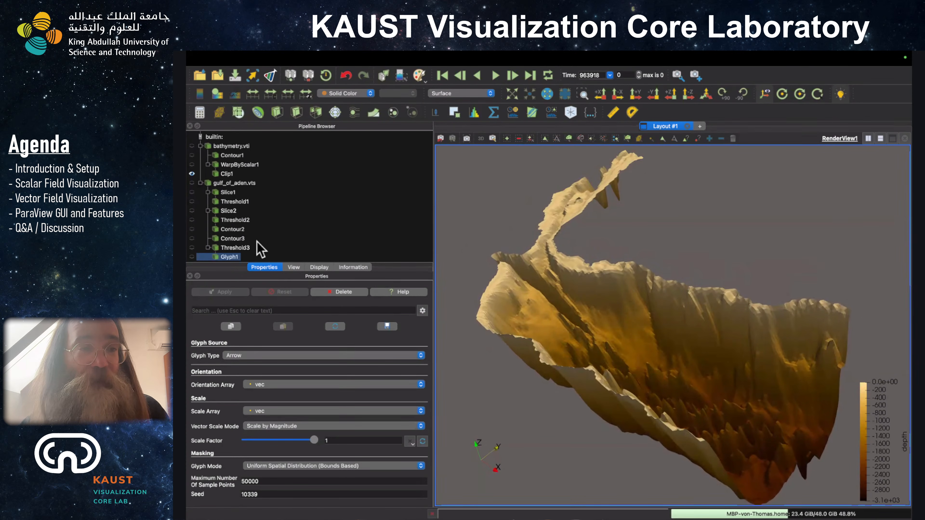
{"action": "left_click", "coordinate": [237, 249]}
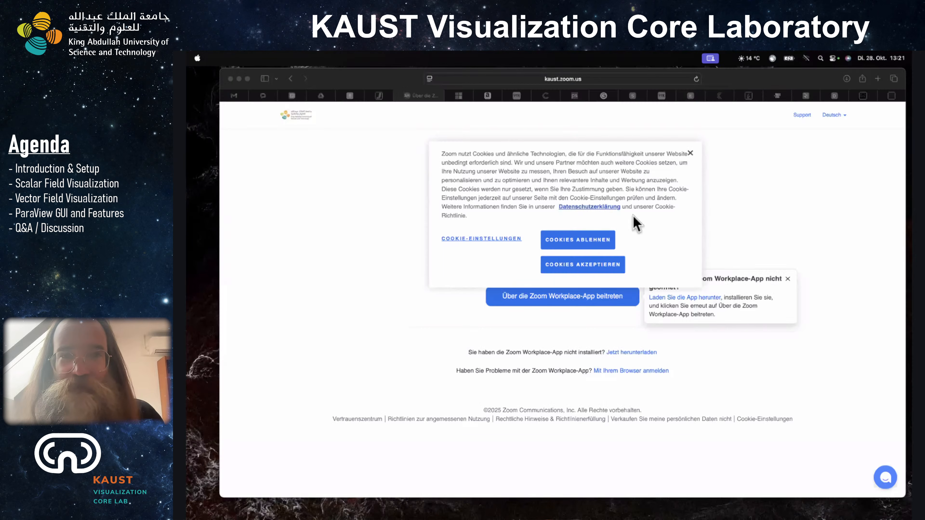
{"action": "key", "text": "ctrl+Right"}
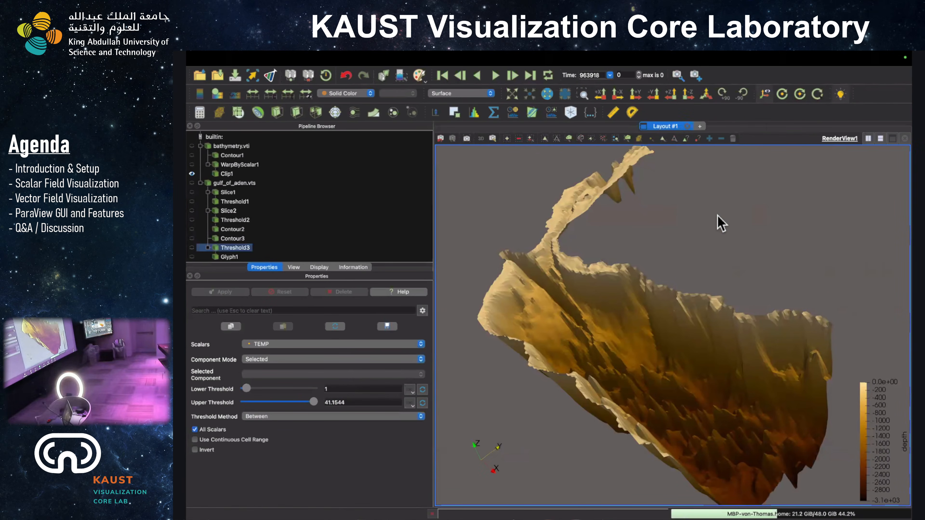
{"action": "key", "text": "ctrl+Left"}
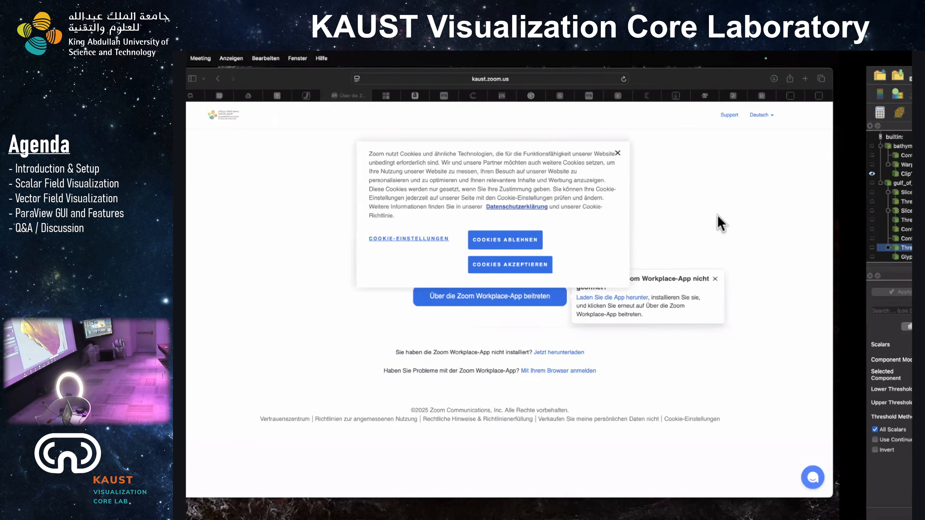
{"action": "key", "text": "ctrl+Right"}
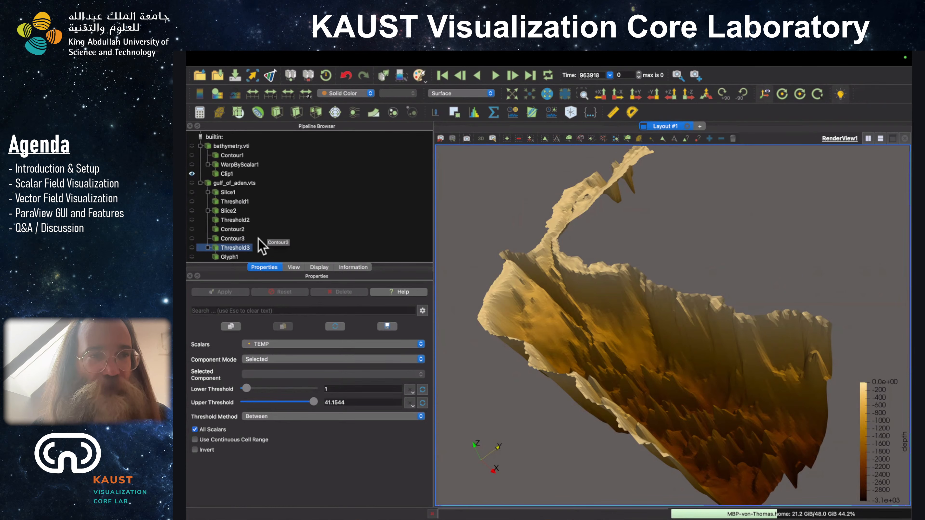
Show Threshold3 in the 3D view, examine the water volume it keeps, and hide it again.
{"action": "left_click", "coordinate": [229, 257]}
{"action": "left_click", "coordinate": [231, 247]}
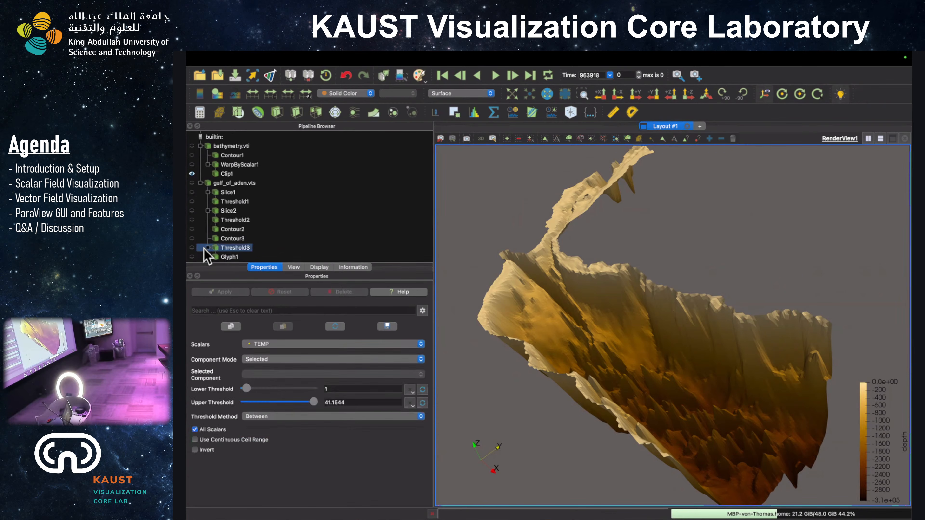
{"action": "left_click", "coordinate": [191, 248]}
{"action": "left_click_drag", "start_coordinate": [572, 390], "coordinate": [557, 368]}
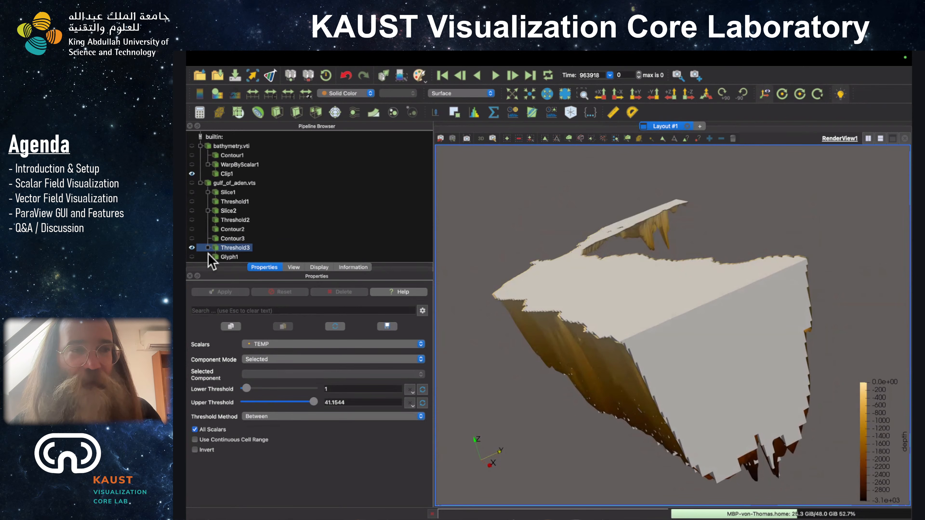
{"action": "left_click", "coordinate": [192, 247]}
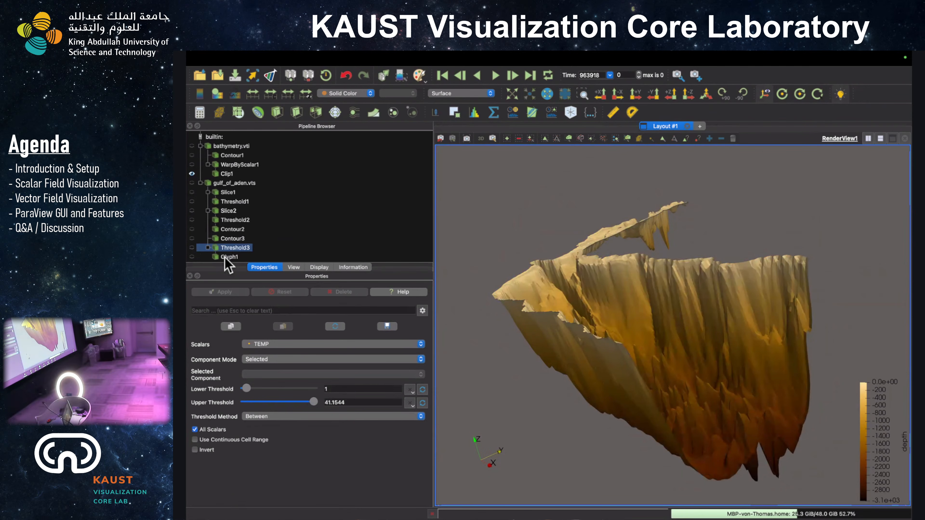
Add a Stream Tracer filter to Threshold3 and enlarge the area showing its properties.
{"action": "left_click", "coordinate": [233, 256]}
{"action": "left_click", "coordinate": [233, 248]}
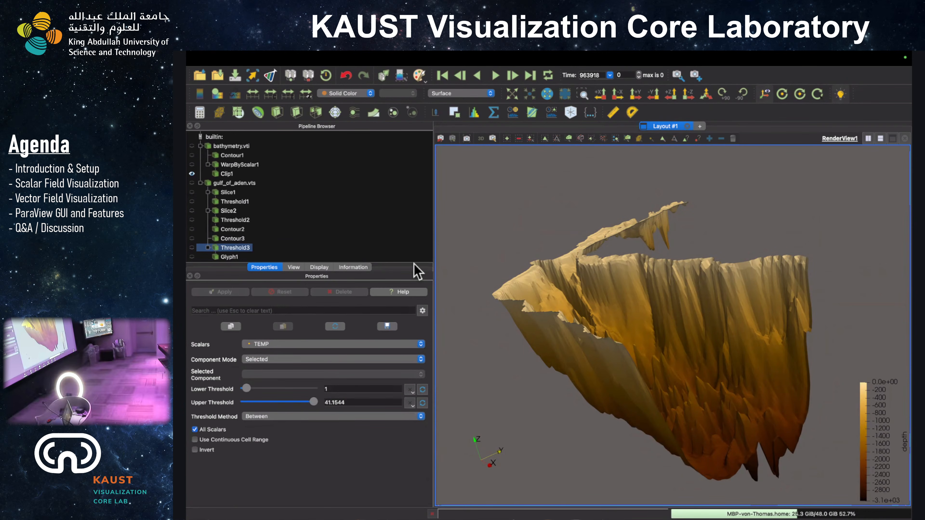
{"action": "left_click", "coordinate": [354, 114]}
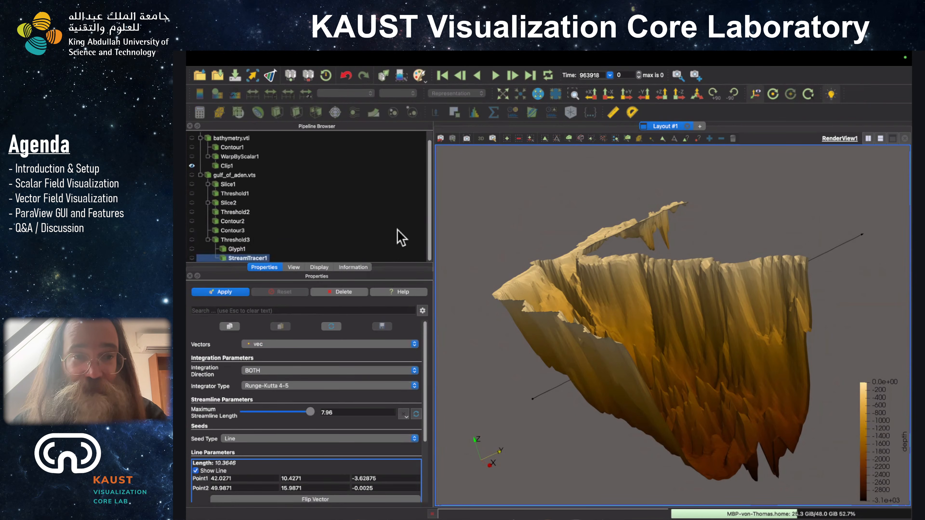
{"action": "left_click_drag", "start_coordinate": [393, 248], "coordinate": [398, 182]}
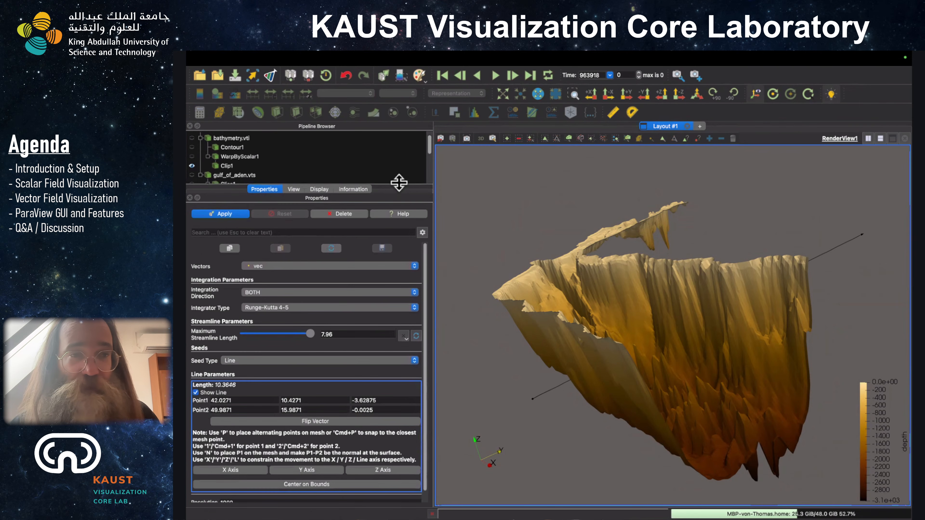
Review the Stream Tracer's advanced properties, integrator types and seed types, keeping the Line seed type.
{"action": "left_click", "coordinate": [422, 233]}
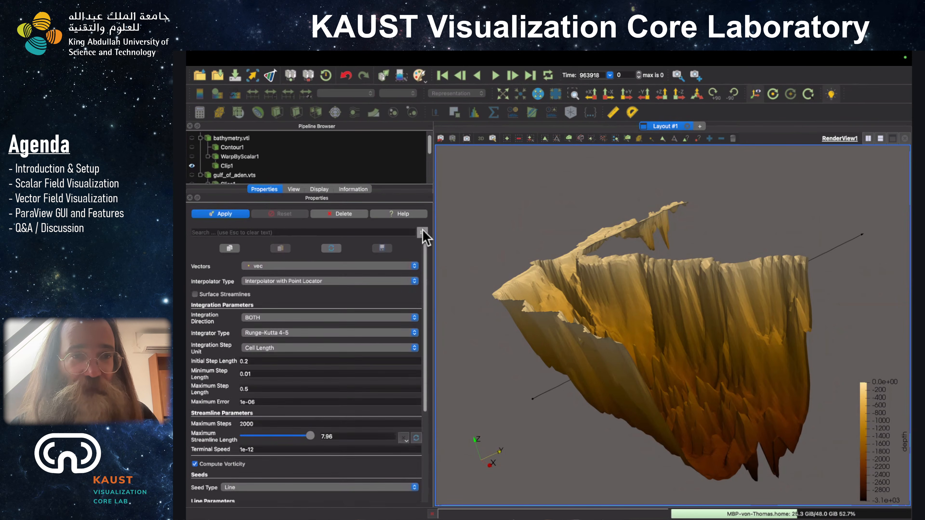
{"action": "left_click", "coordinate": [423, 233]}
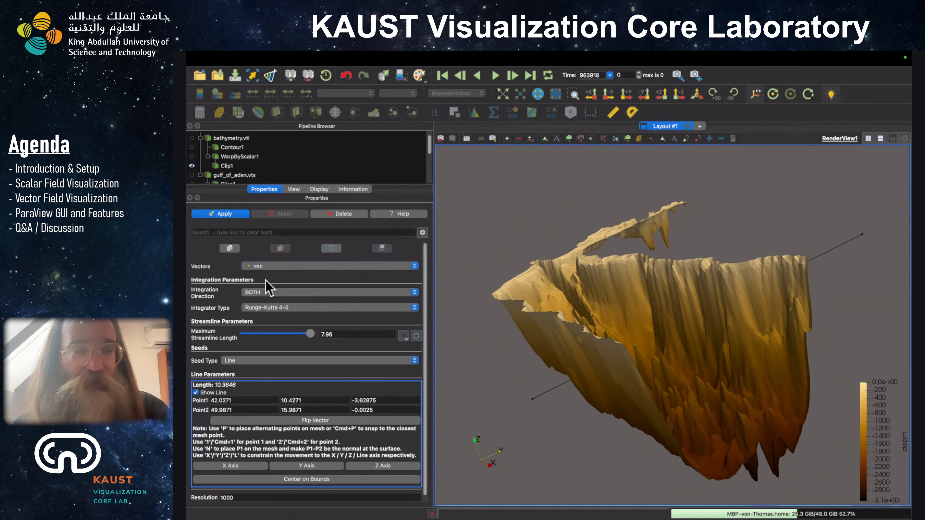
{"action": "left_click", "coordinate": [279, 312]}
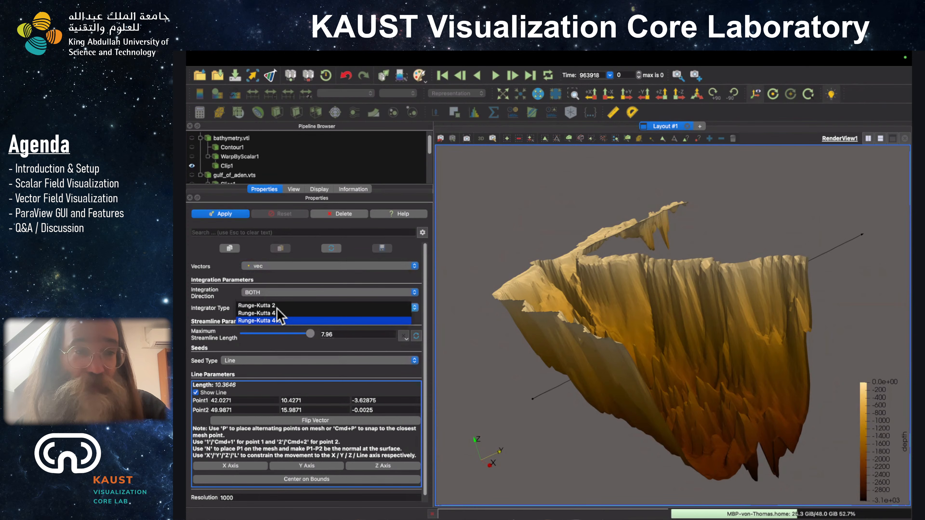
{"action": "left_click", "coordinate": [301, 278]}
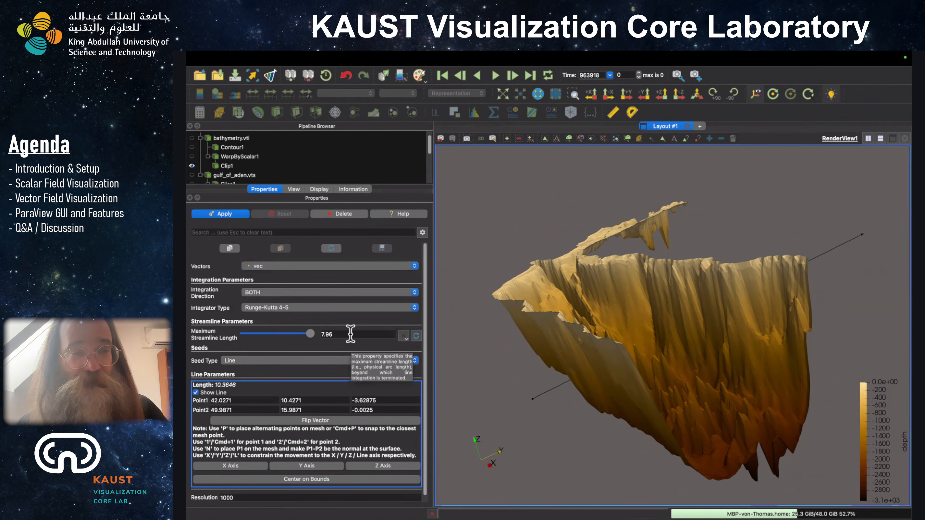
{"action": "scroll", "coordinate": [351, 334], "scroll_direction": "down", "scroll_amount": 1}
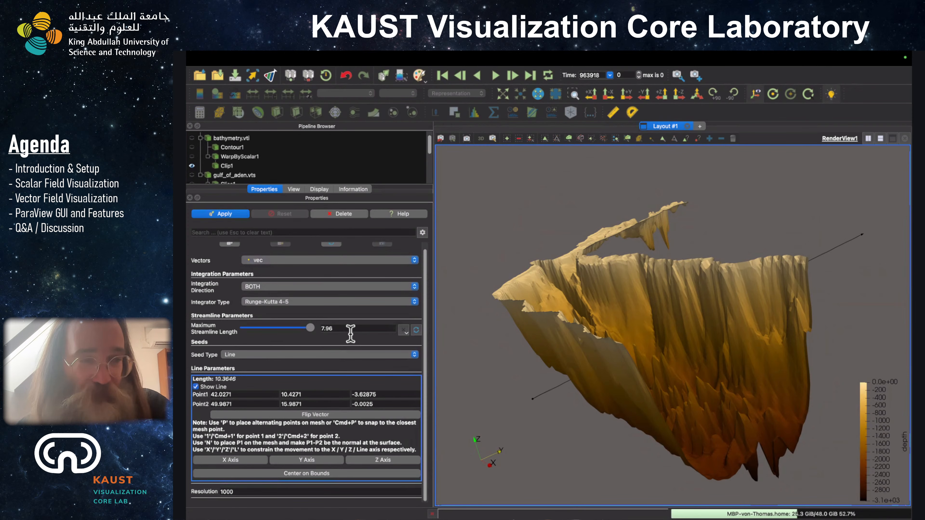
{"action": "left_click", "coordinate": [314, 356]}
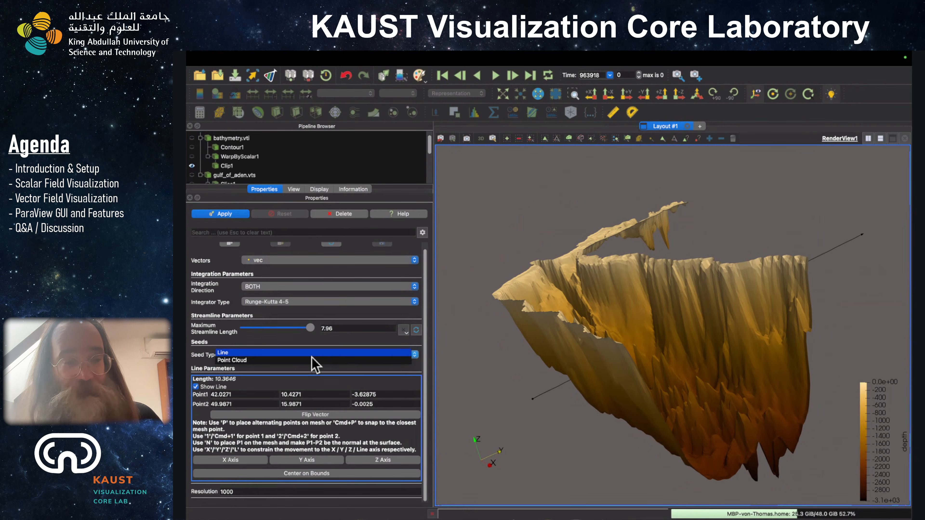
{"action": "left_click", "coordinate": [280, 353]}
Move the seed line into the basin, with Point1 at about (43.8, 11.6, -3.5) and Point2 at about (49.2, 13.4, -1.2).
{"action": "left_click_drag", "start_coordinate": [661, 289], "coordinate": [705, 315]}
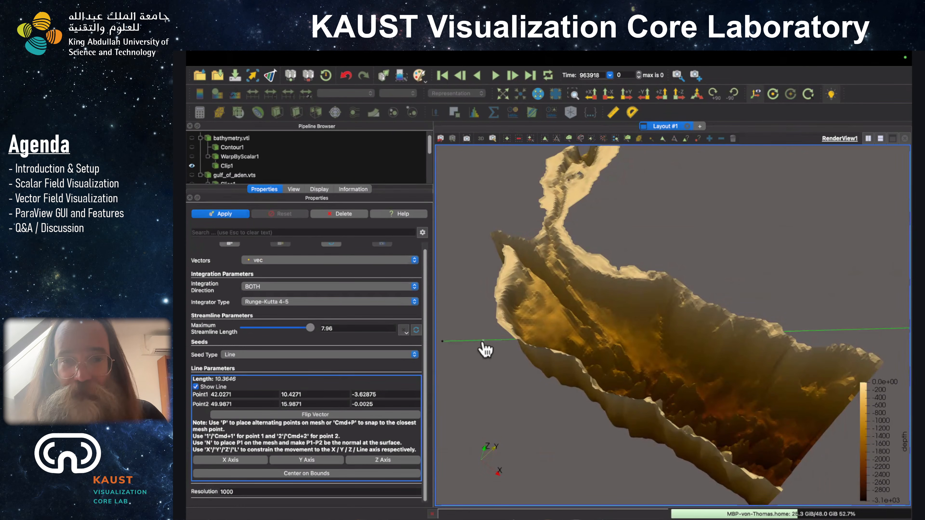
{"action": "left_click_drag", "start_coordinate": [484, 344], "coordinate": [530, 287]}
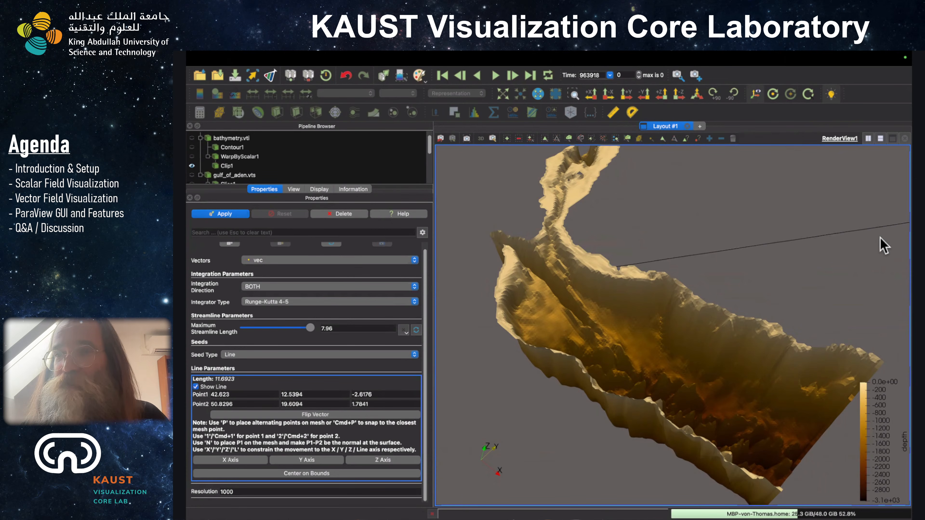
{"action": "left_click_drag", "start_coordinate": [903, 231], "coordinate": [611, 352]}
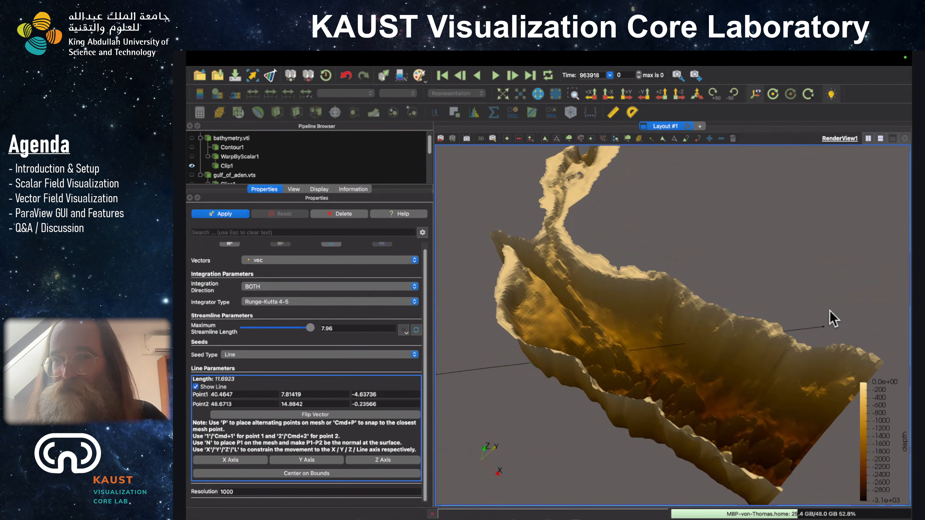
{"action": "left_click_drag", "start_coordinate": [824, 329], "coordinate": [530, 460]}
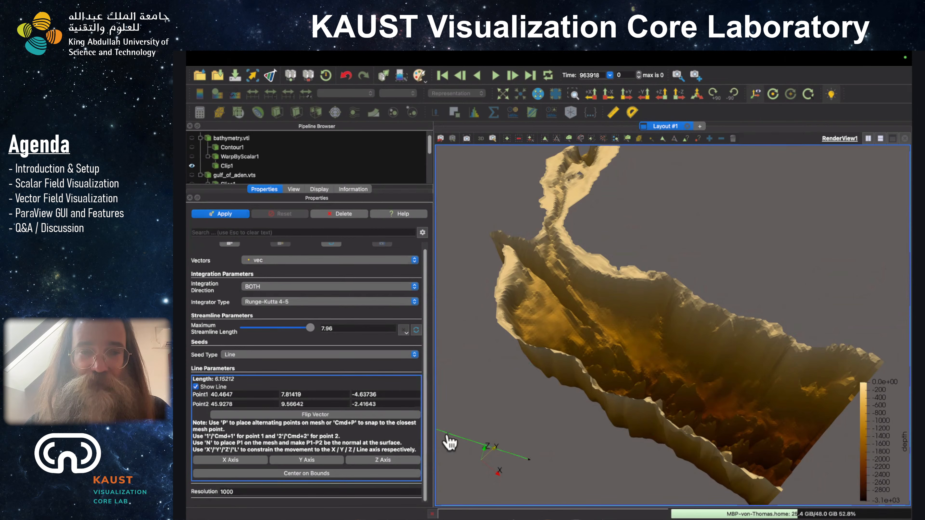
{"action": "left_click_drag", "start_coordinate": [450, 442], "coordinate": [695, 402]}
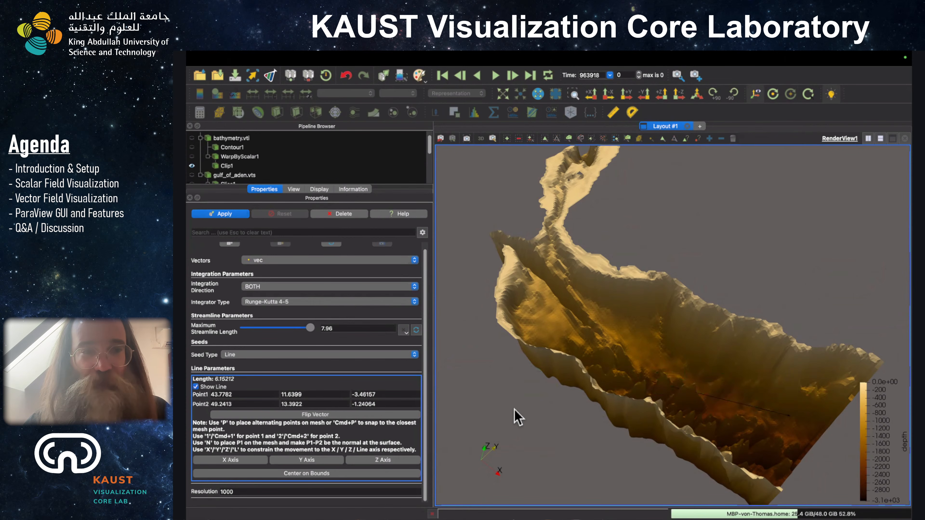
Set the Z coordinate of both seed line endpoints, Point1 and Point2, to -0.1.
{"action": "triple_click", "coordinate": [390, 394]}
{"action": "type", "text": "0"}
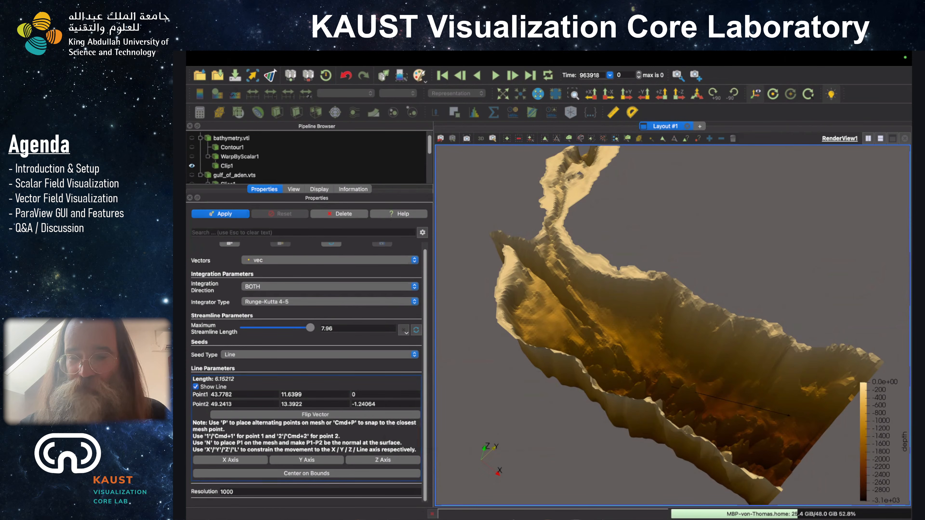
{"action": "type", "text": "-0.1"}
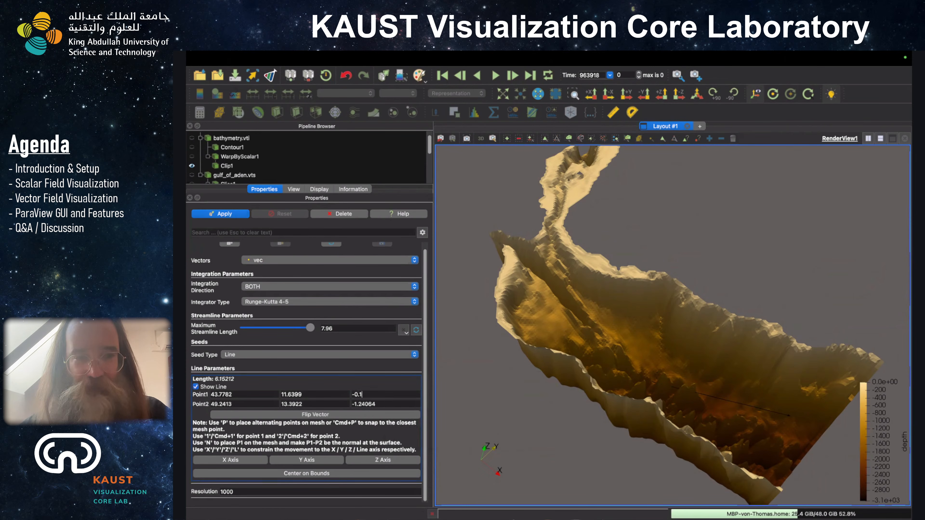
{"action": "triple_click", "coordinate": [396, 404]}
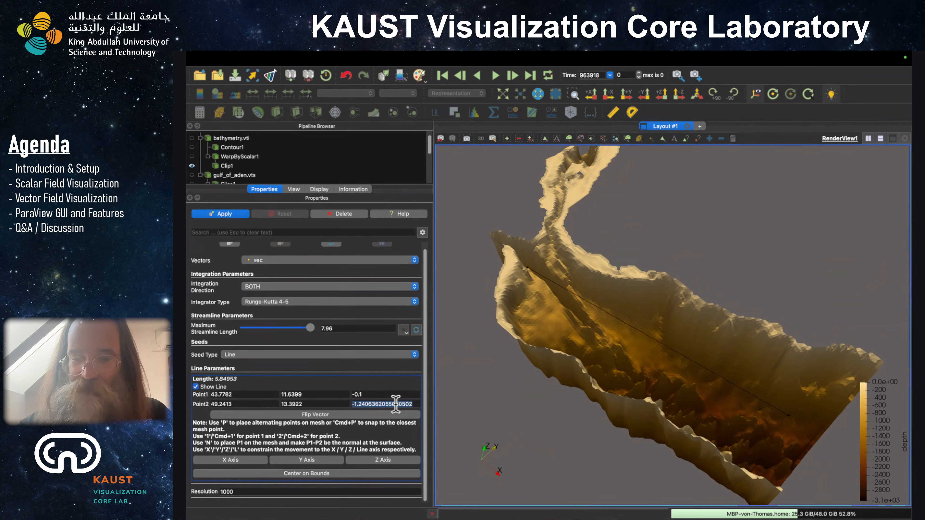
{"action": "type", "text": "-0.2"}
{"action": "key", "text": "BackSpace"}
{"action": "type", "text": "1"}
{"action": "key", "text": "Tab"}
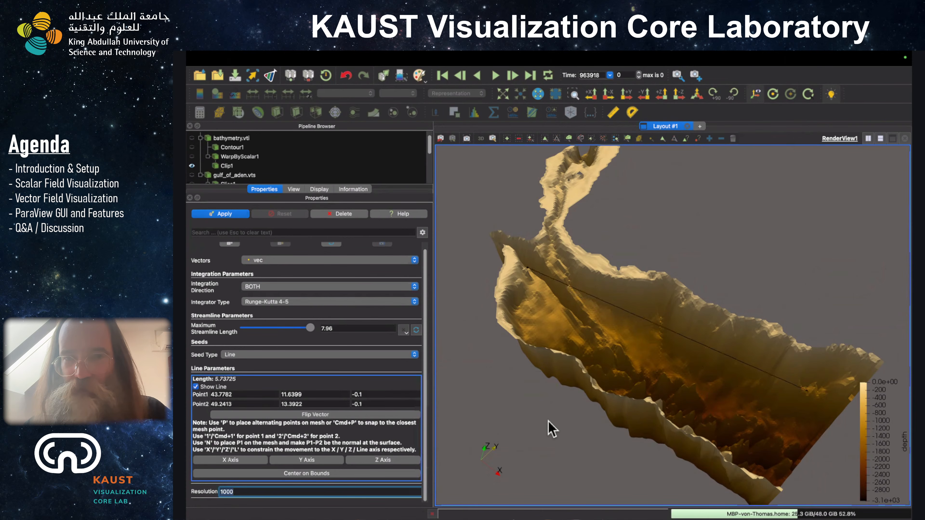
Set the seed line's resolution to 100 and apply the Stream Tracer to generate the streamlines.
{"action": "left_click_drag", "start_coordinate": [712, 229], "coordinate": [682, 221]}
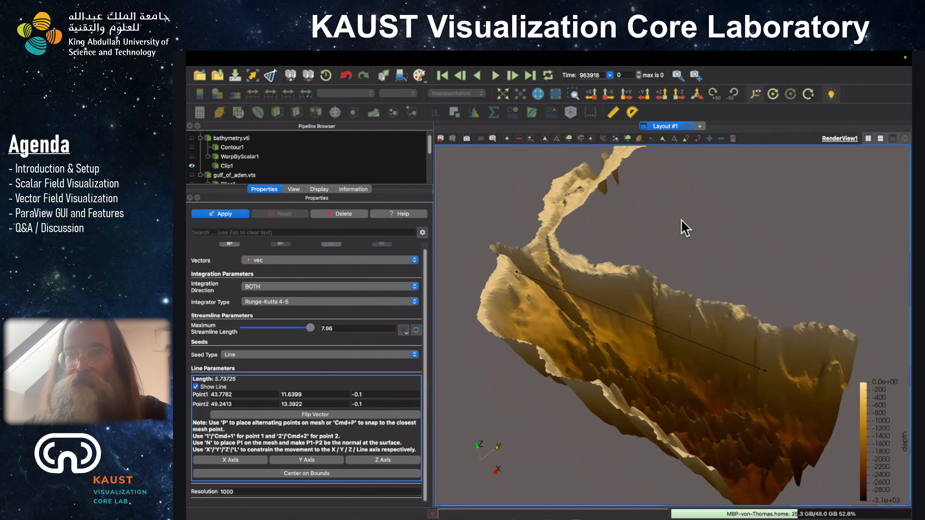
{"action": "mouse_move", "coordinate": [703, 279]}
{"action": "left_mouse_down"}
{"action": "mouse_move", "coordinate": [642, 234]}
{"action": "mouse_move", "coordinate": [618, 234]}
{"action": "mouse_move", "coordinate": [653, 242]}
{"action": "mouse_move", "coordinate": [627, 243]}
{"action": "mouse_move", "coordinate": [612, 261]}
{"action": "mouse_move", "coordinate": [605, 252]}
{"action": "mouse_move", "coordinate": [688, 242]}
{"action": "mouse_move", "coordinate": [713, 269]}
{"action": "mouse_move", "coordinate": [698, 254]}
{"action": "mouse_move", "coordinate": [642, 252]}
{"action": "mouse_move", "coordinate": [661, 200]}
{"action": "mouse_move", "coordinate": [703, 268]}
{"action": "left_mouse_up"}
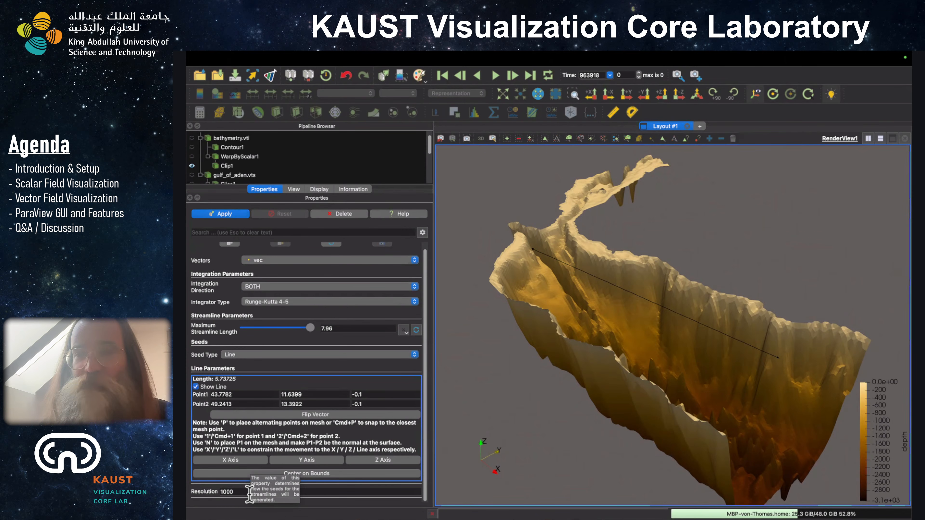
{"action": "left_click", "coordinate": [236, 493]}
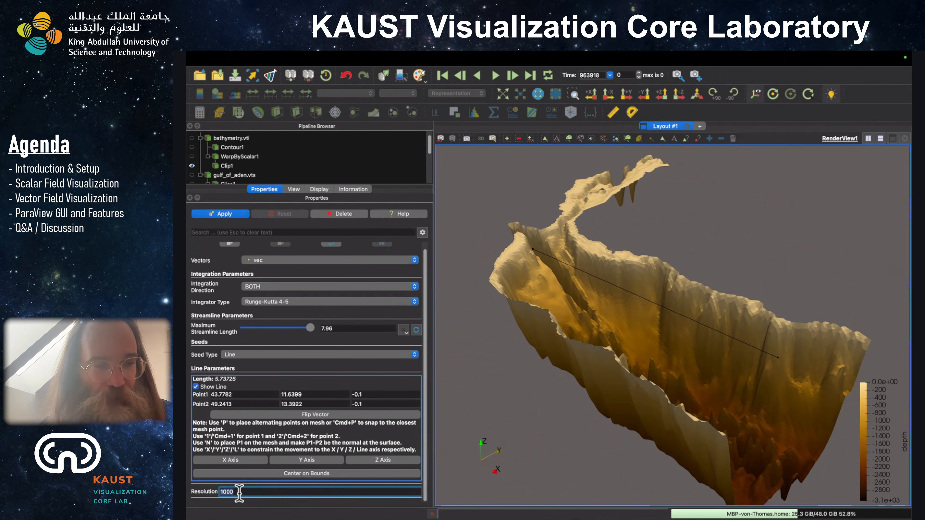
{"action": "key", "text": "BackSpace"}
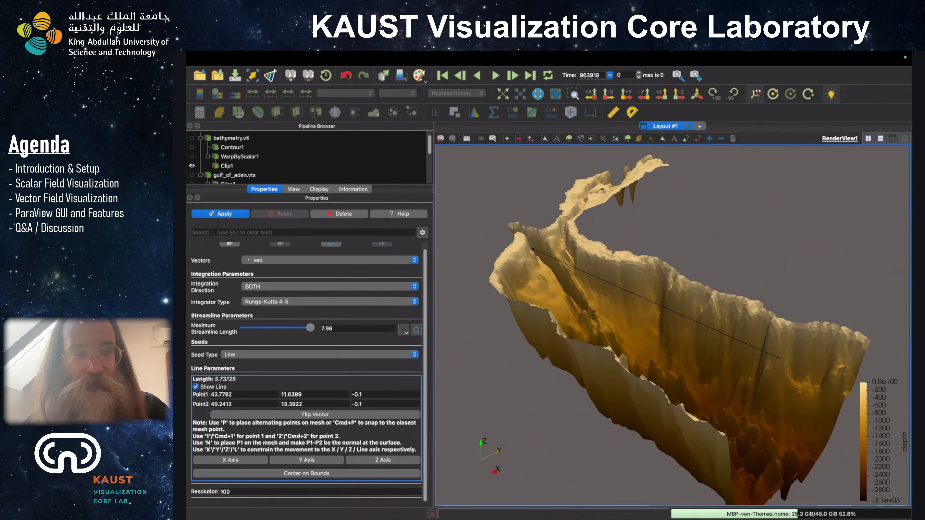
{"action": "key", "text": "Return"}
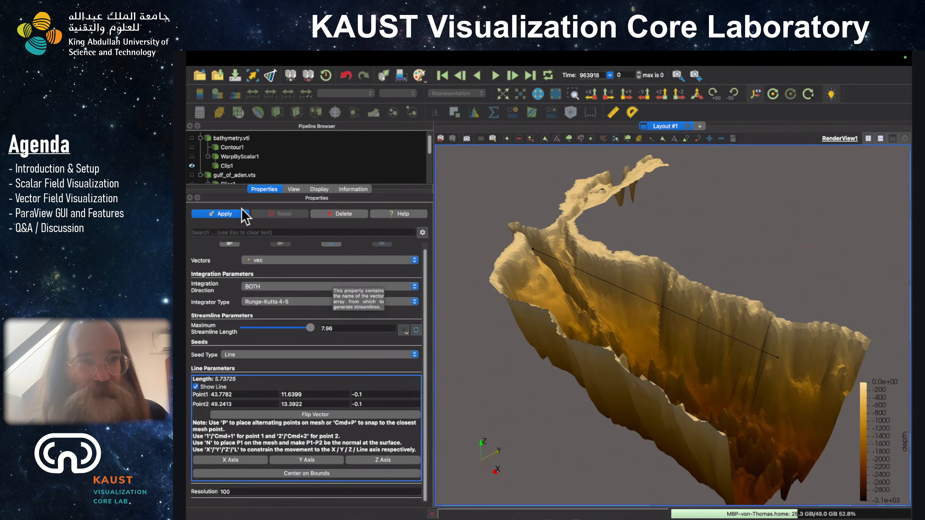
{"action": "left_click", "coordinate": [233, 215]}
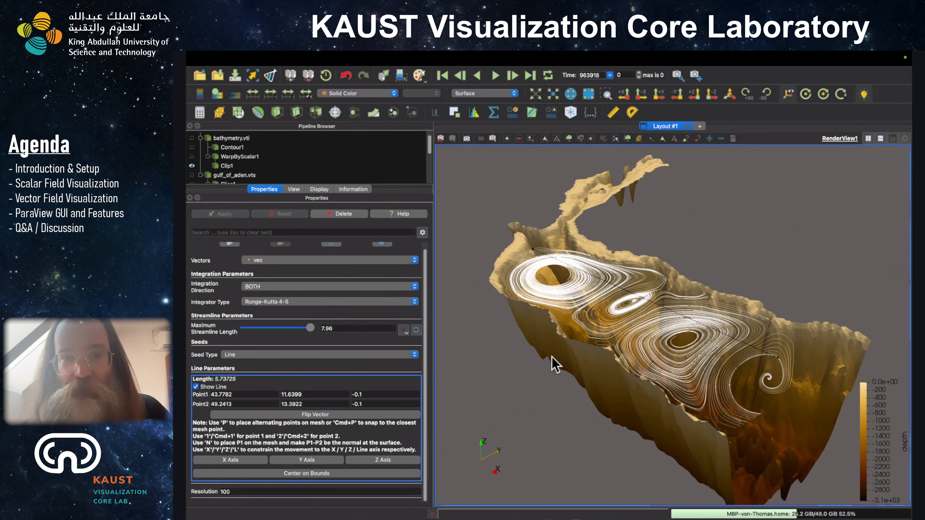
Hide the seed line in the 3D view and examine the streamlines in the basin from above and from the side.
{"action": "left_click_drag", "start_coordinate": [646, 438], "coordinate": [675, 479]}
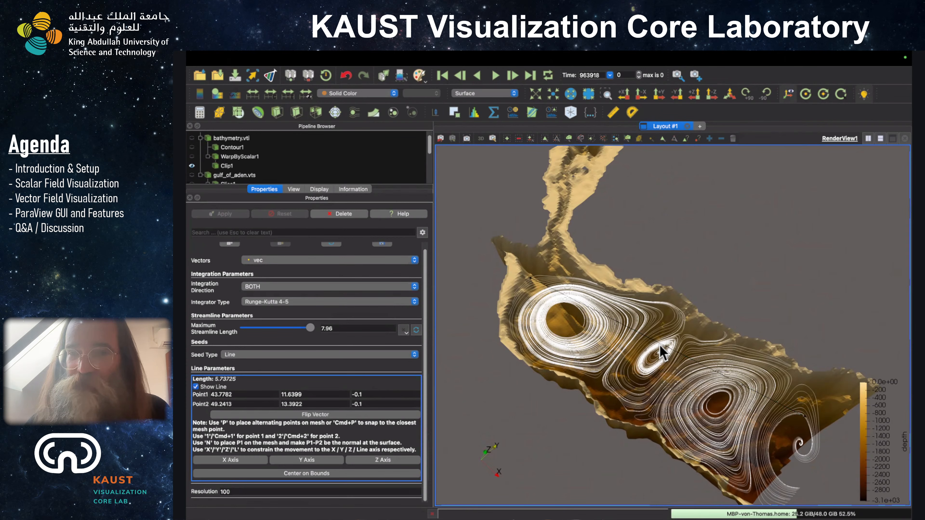
{"action": "left_click", "coordinate": [211, 387]}
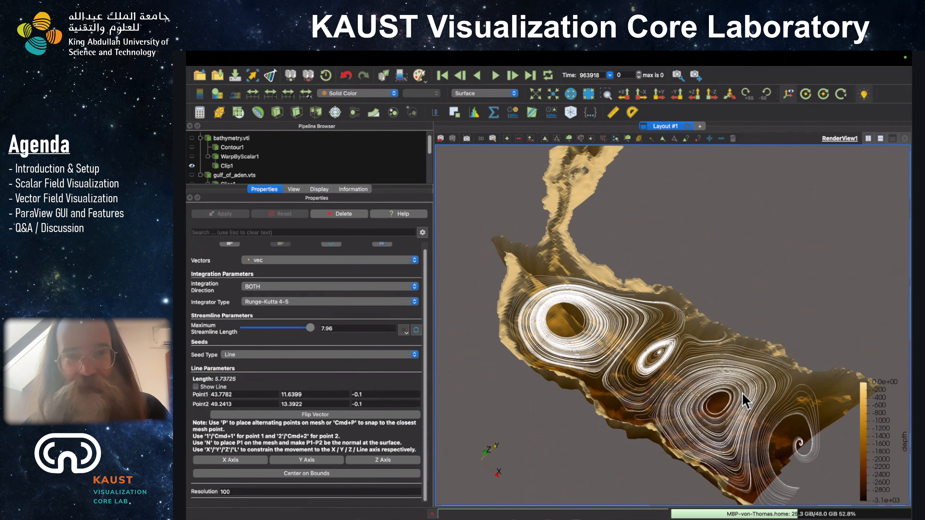
{"action": "left_click_drag", "start_coordinate": [769, 410], "coordinate": [746, 366]}
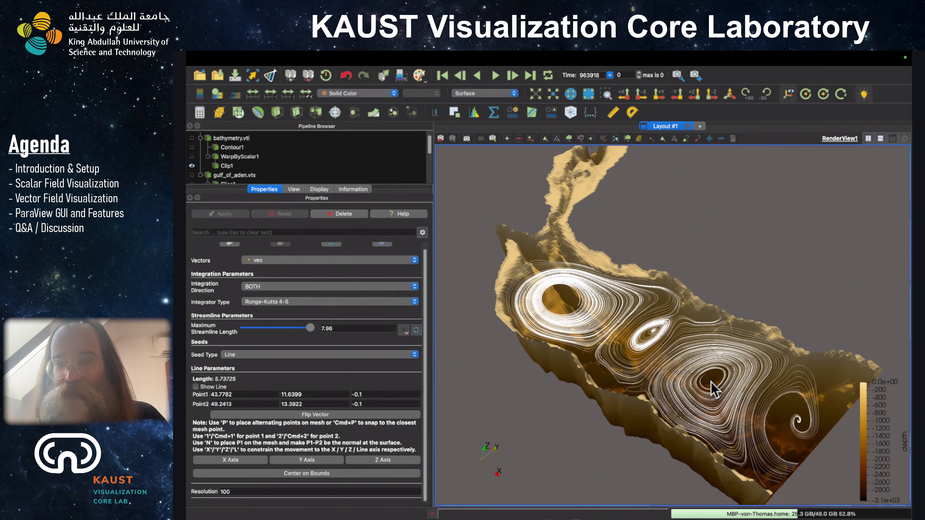
{"action": "left_click_drag", "start_coordinate": [740, 454], "coordinate": [682, 422]}
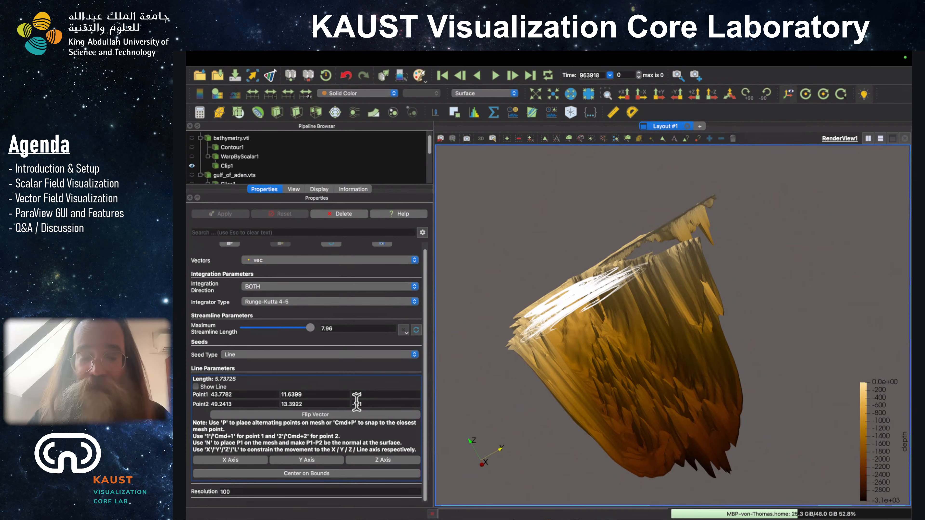
{"action": "key", "text": "ctrl+Right"}
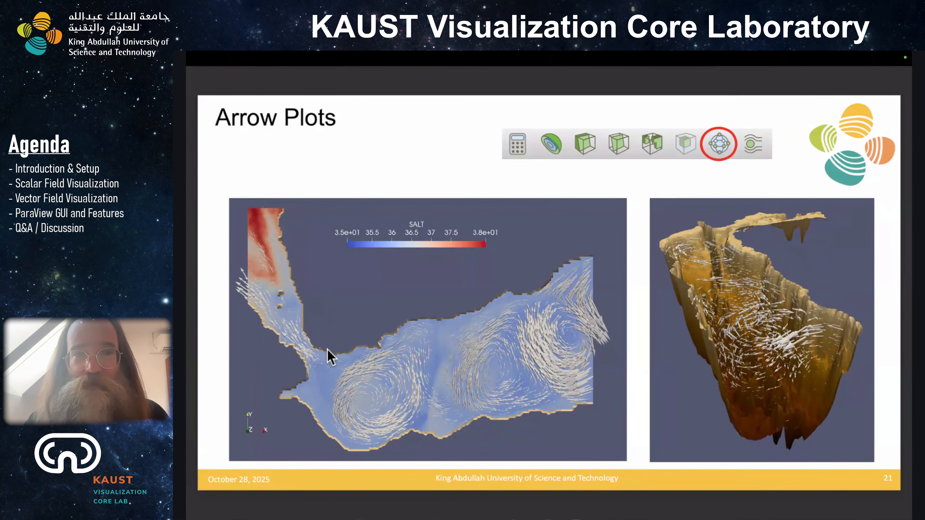
{"action": "key", "text": "Right"}
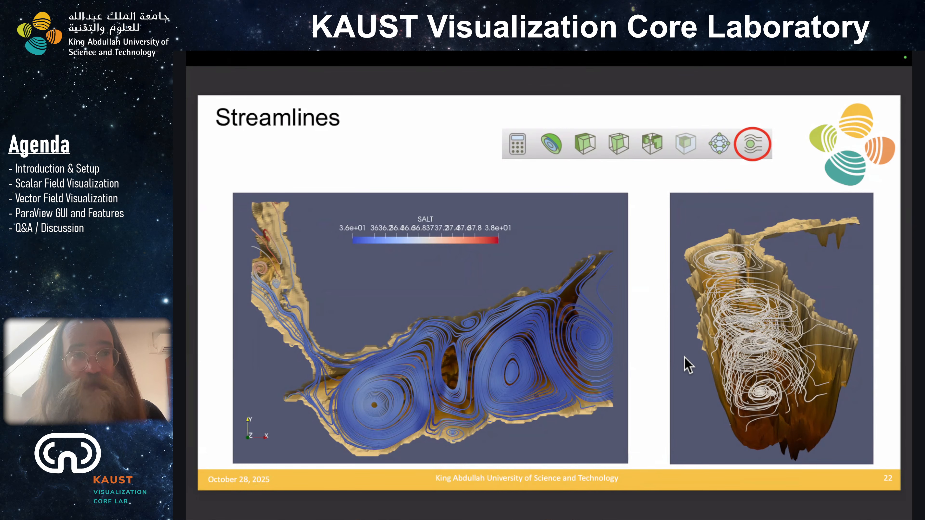
{"action": "key", "text": "Right"}
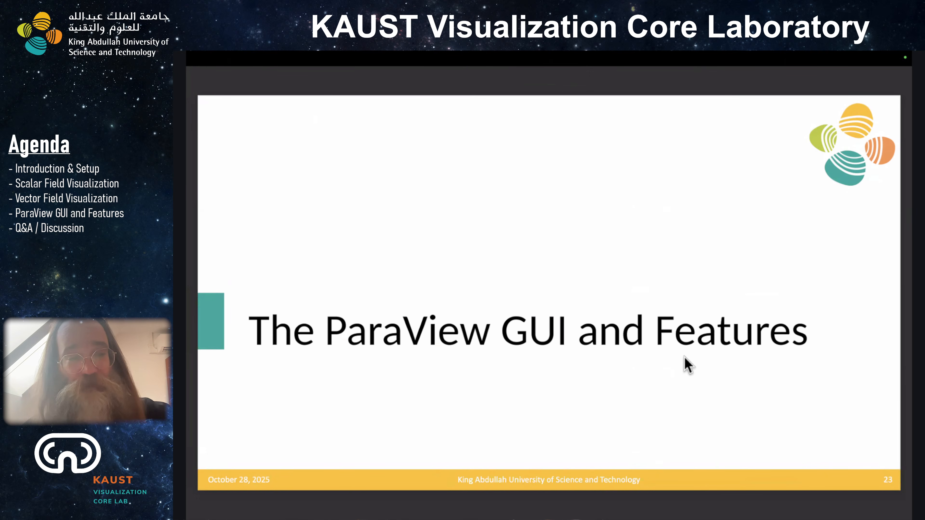
{"action": "key", "text": "Right"}
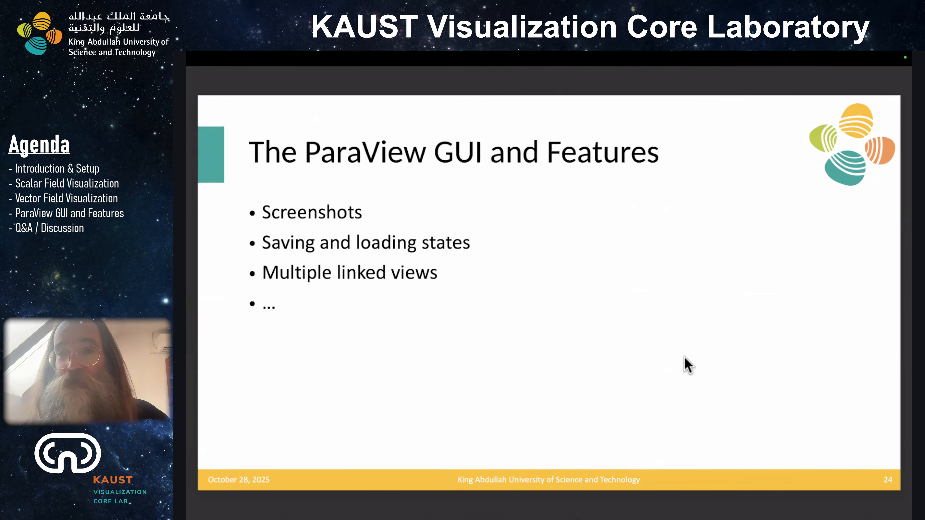